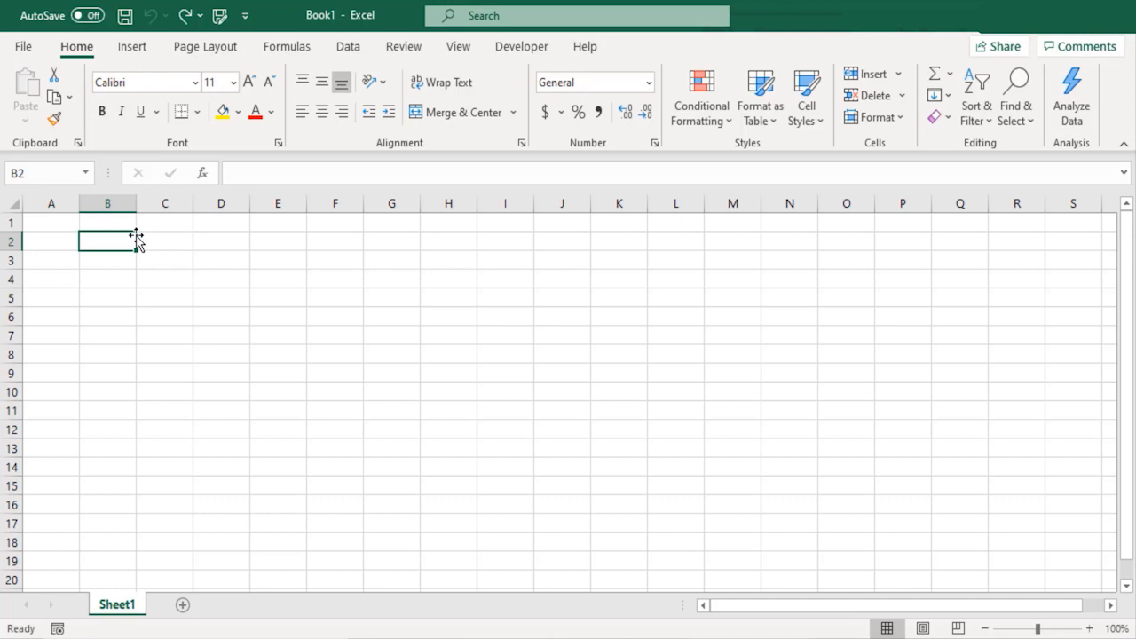
Step: Enter the headers First Name, Middle Name and Last Name across B2, C2 and D2
type("First ")
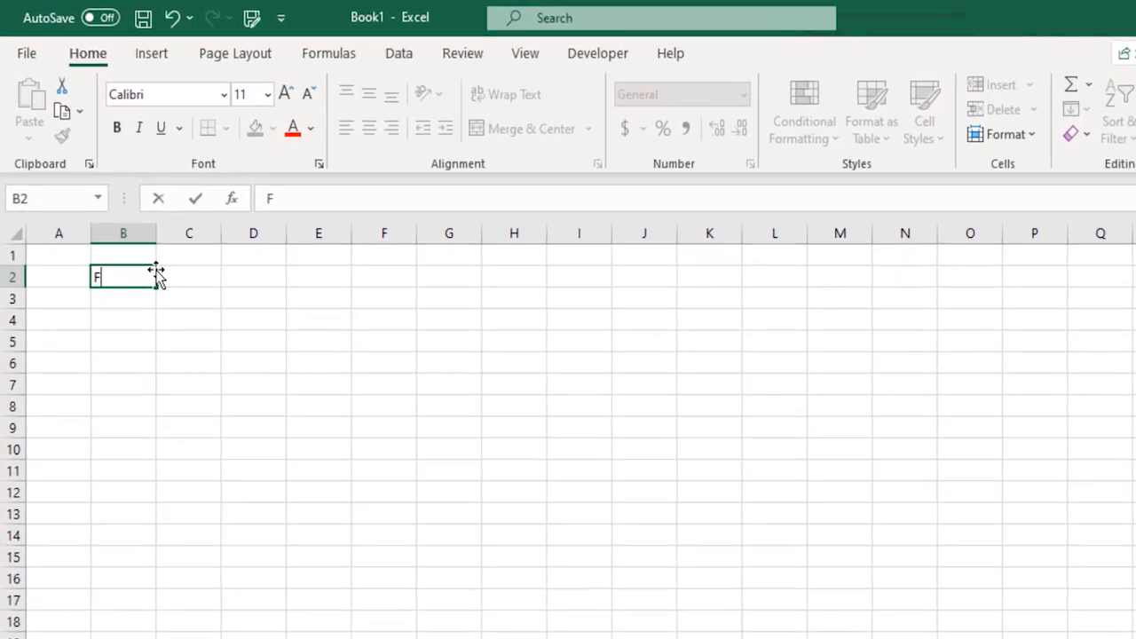
type("Name")
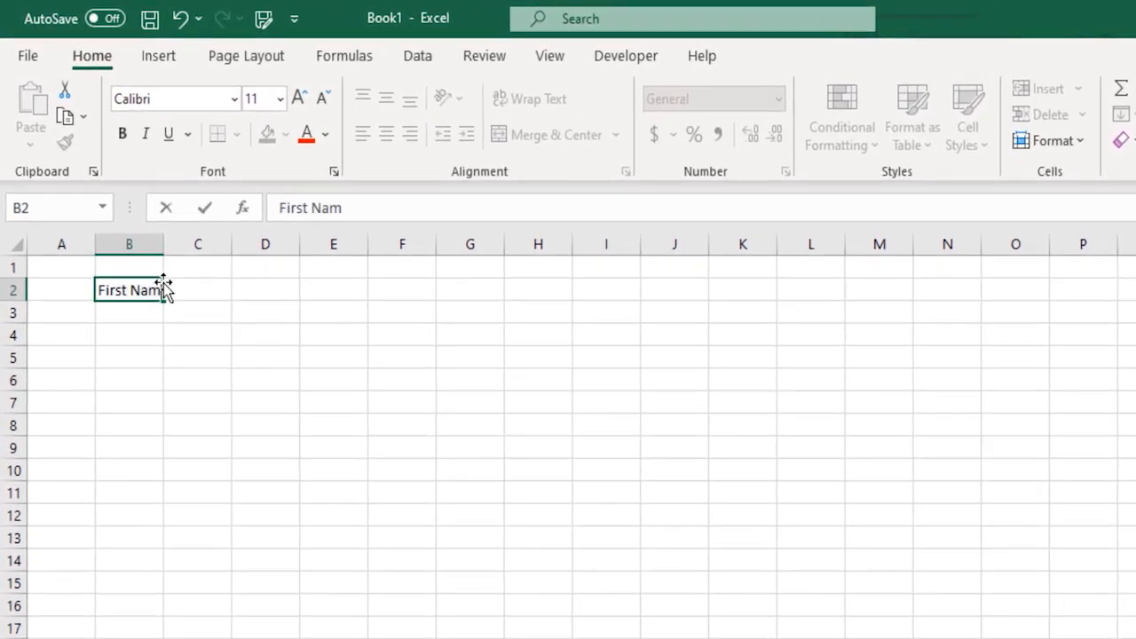
key("Tab")
type("Mid")
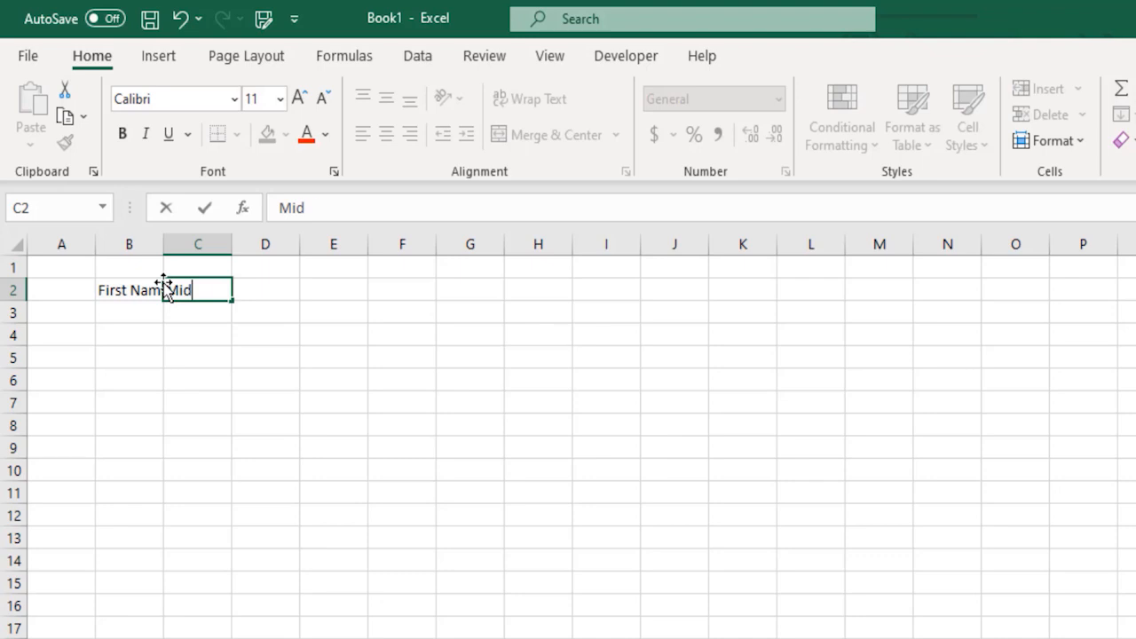
type("dle Name")
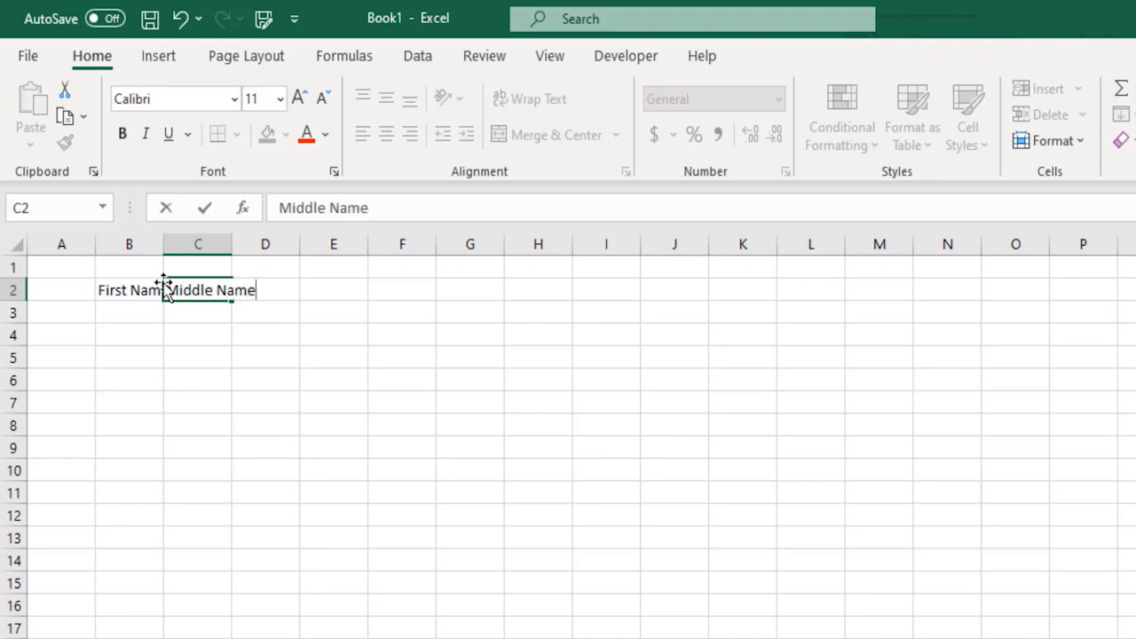
key("Tab")
type("Last Name")
key("Return")
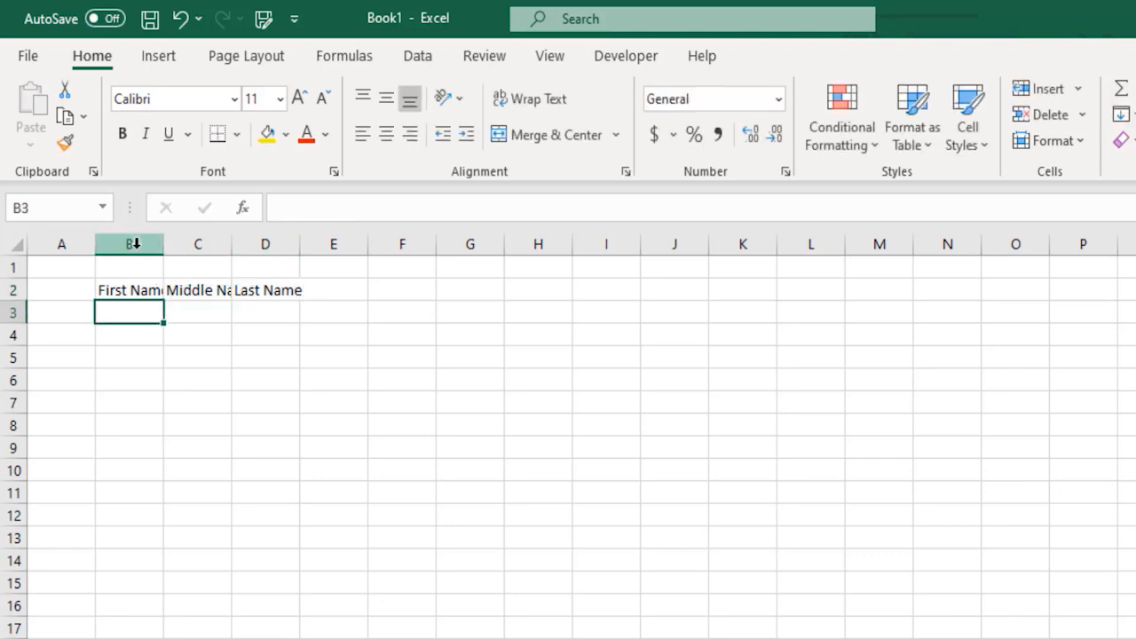
Step: Auto-fit columns B through D to their header widths
left_click_drag(134, 244, 287, 246)
double_click(232, 243)
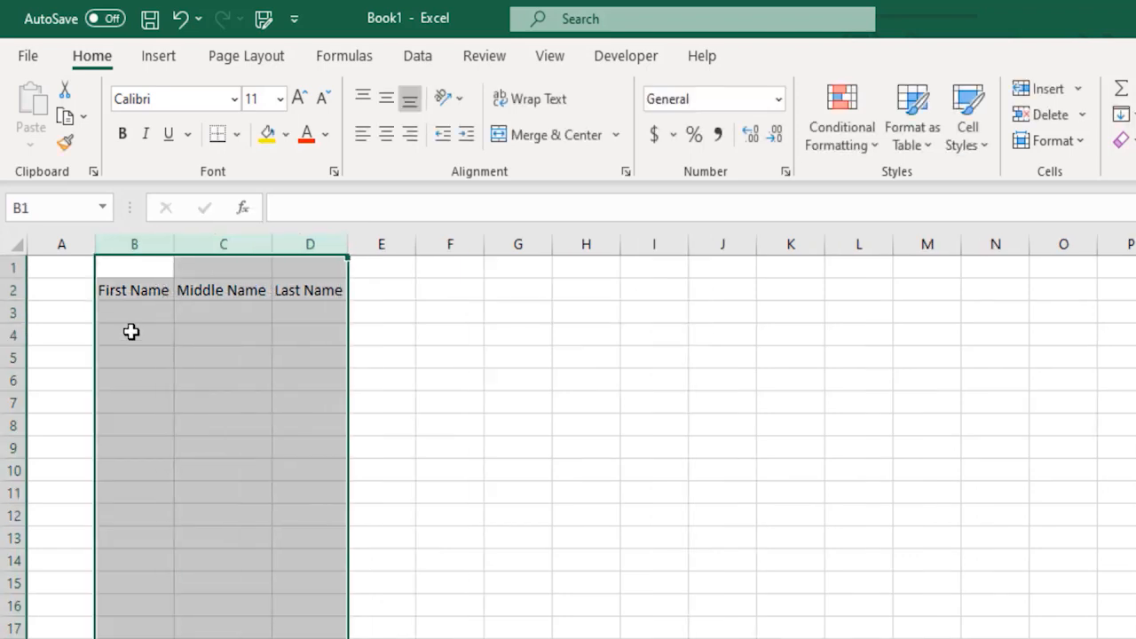
left_click(129, 300)
Step: Enter John Michael Smith in B3:D3, correcting the misspelled middle name
left_click(167, 312)
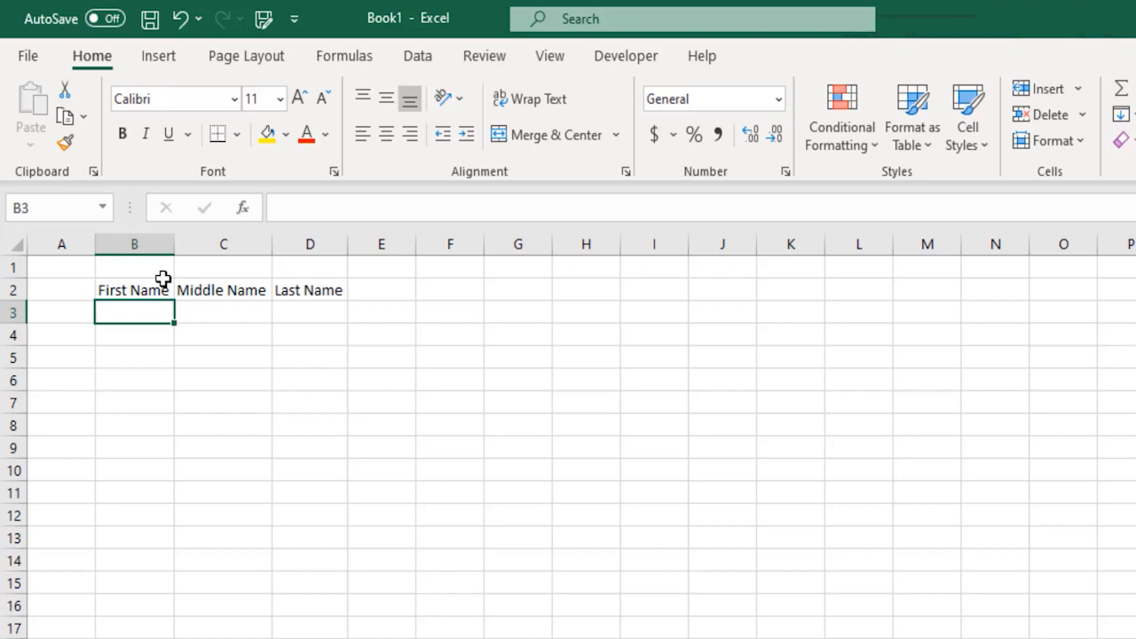
type("John")
key("Tab")
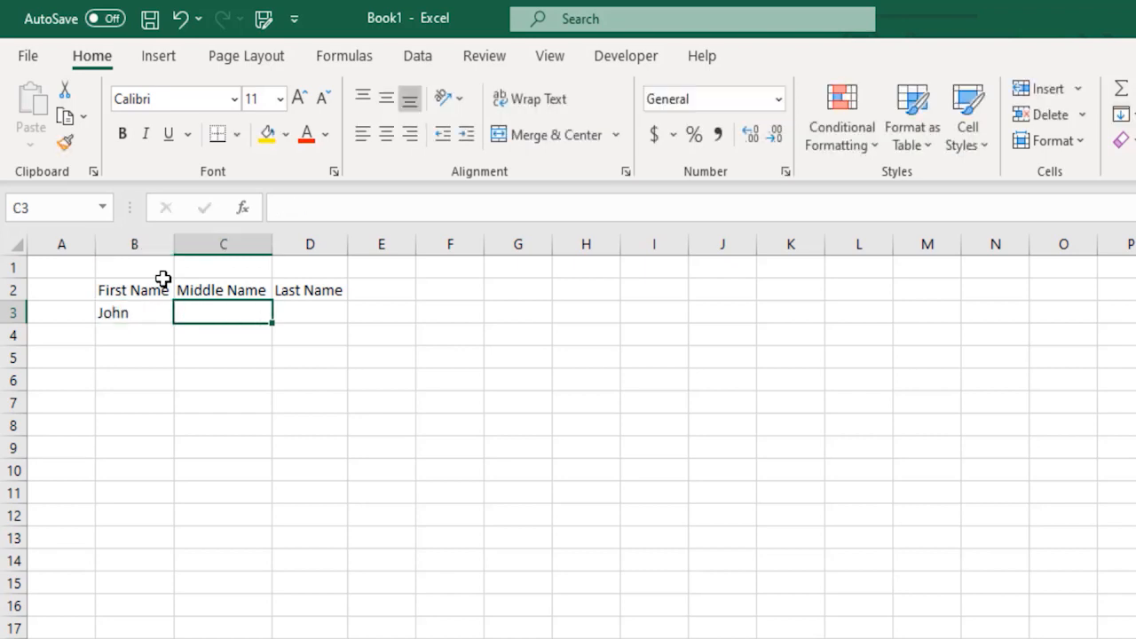
type("Michaek")
key("Tab")
key("Left")
key("F2")
key("BackSpace")
type("l")
key("Tab")
type("Smith")
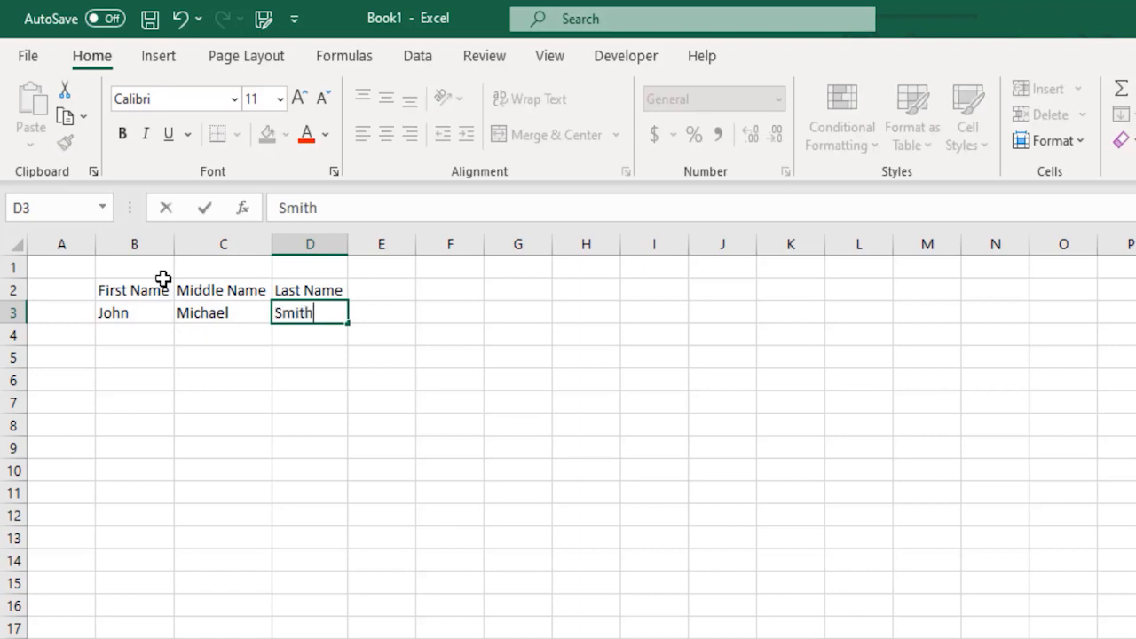
key("Return")
key("Left")
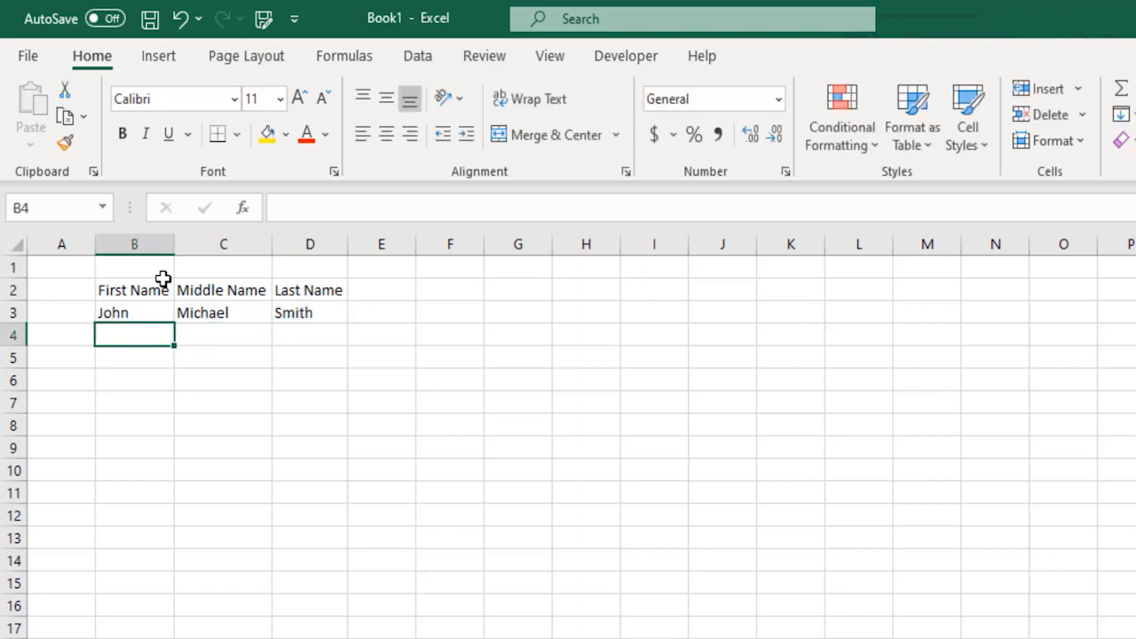
type("Tony")
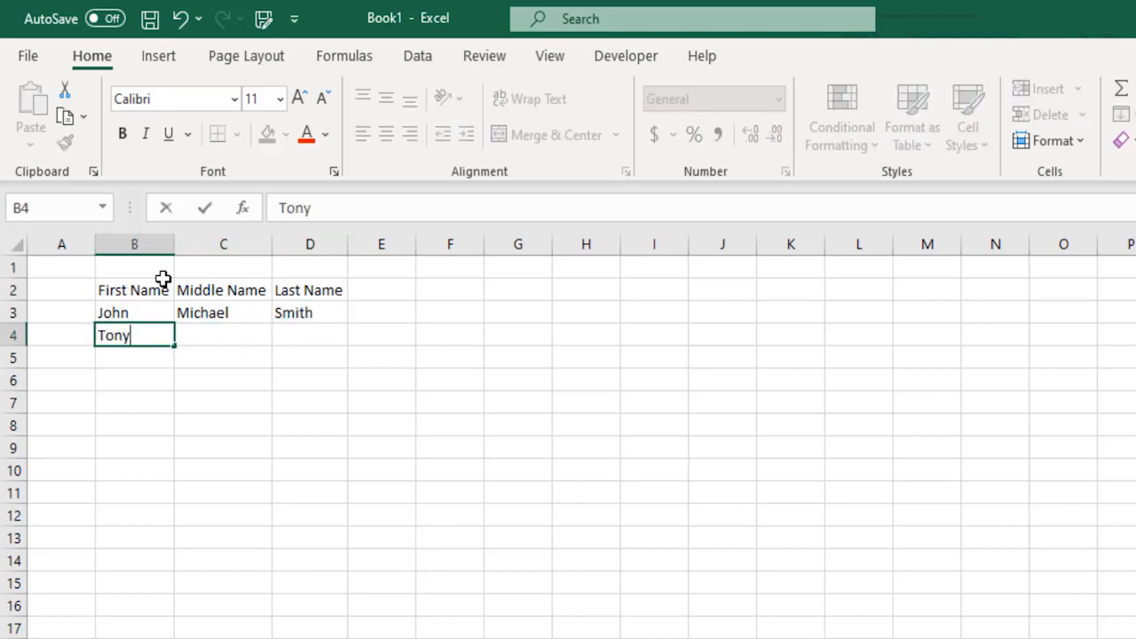
key("Tab")
key("Tab")
type("McGill")
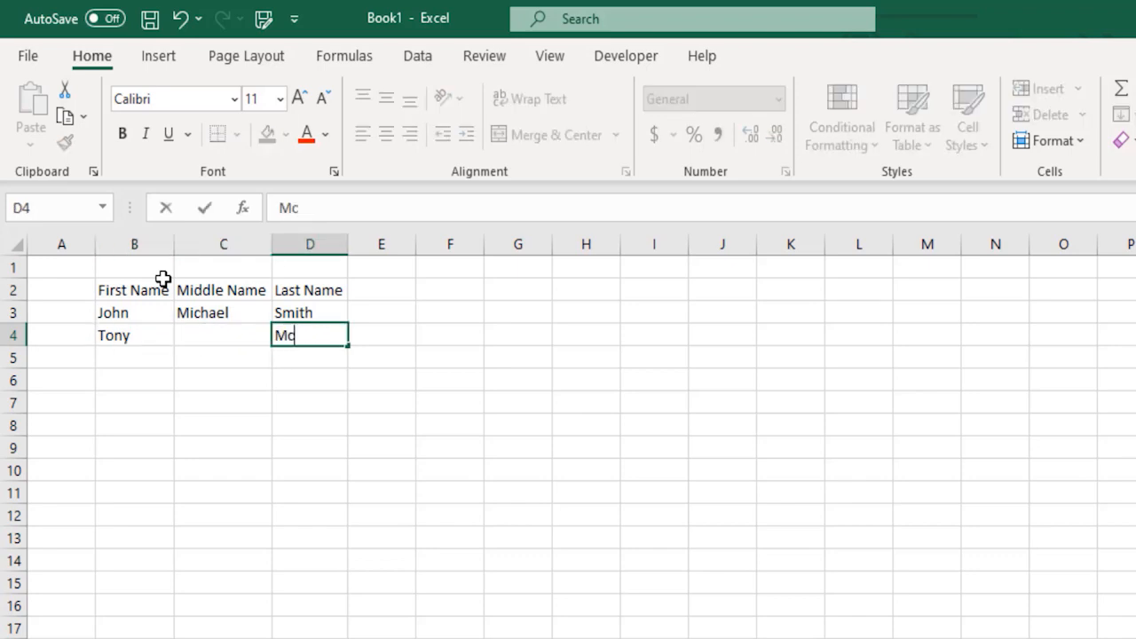
key("Tab")
Step: Make the three headers in B2:D2 bold
key("Up")
key("Up")
key("Left")
key("shift+Left")
key("shift+Left")
key("ctrl+b")
key("Right")
key("Right")
key("Right")
key("Left")
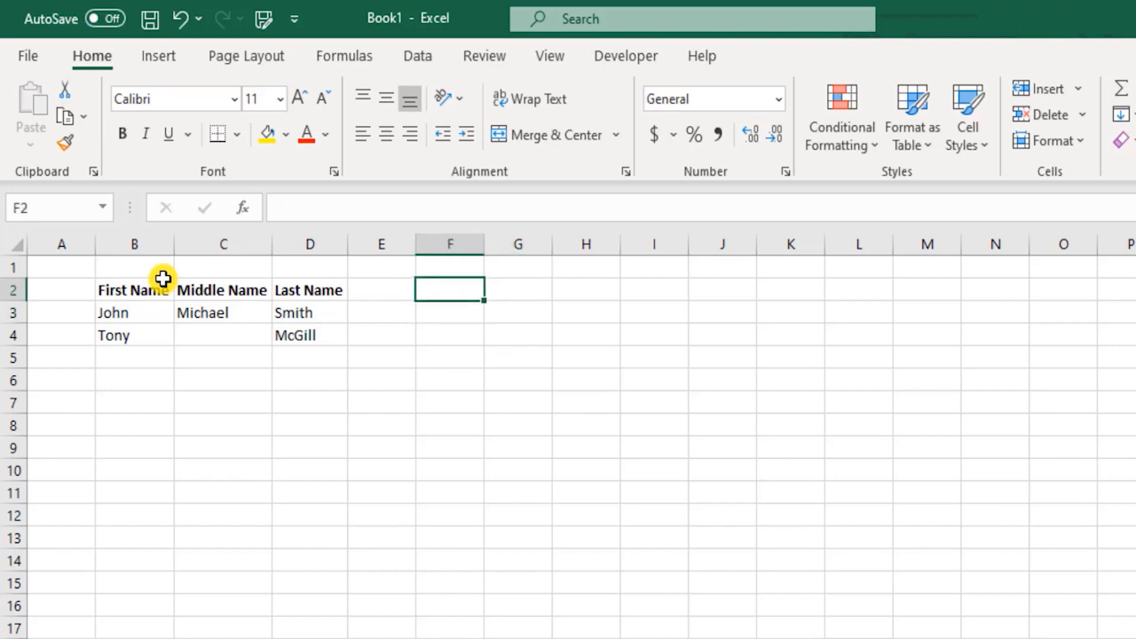
Step: Add a Full Name header in F2 and enter =B3&C3&D3 in F3, giving JohnMichaelSmith
type("Full Name")
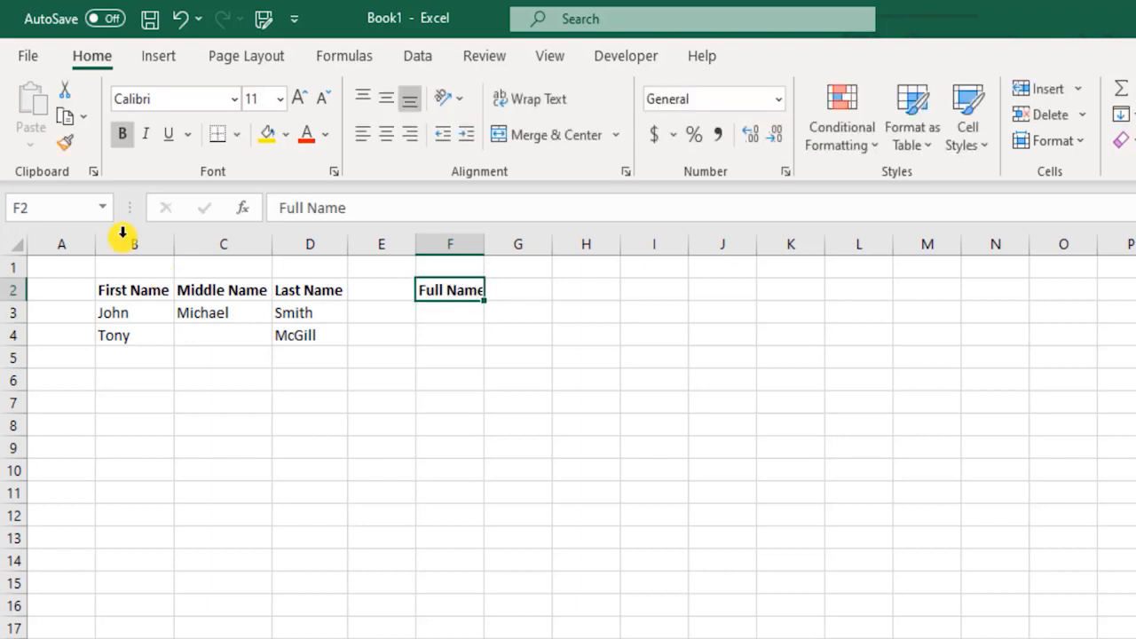
left_click_drag(124, 242, 274, 243)
left_click(451, 312)
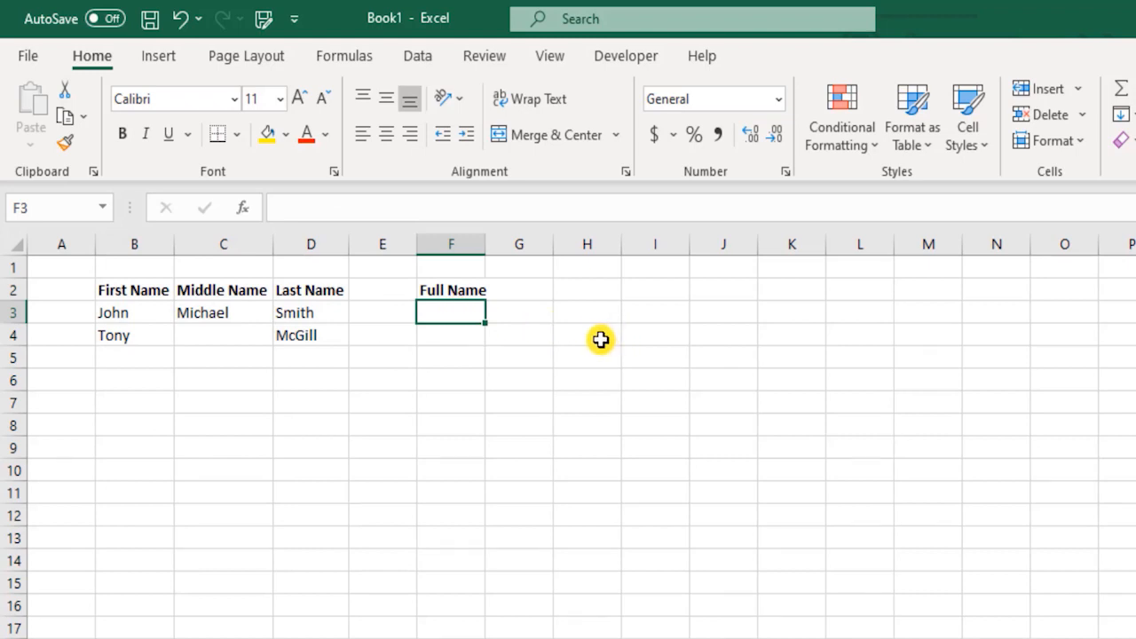
type("=")
key("Left")
key("Left")
key("Left")
key("Left")
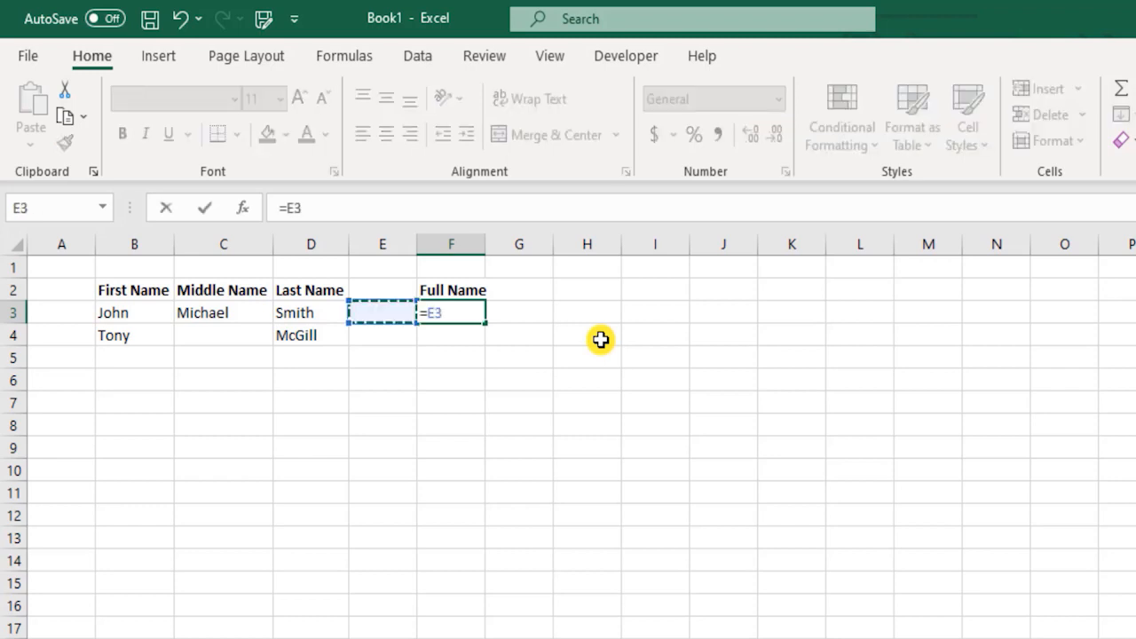
type("+")
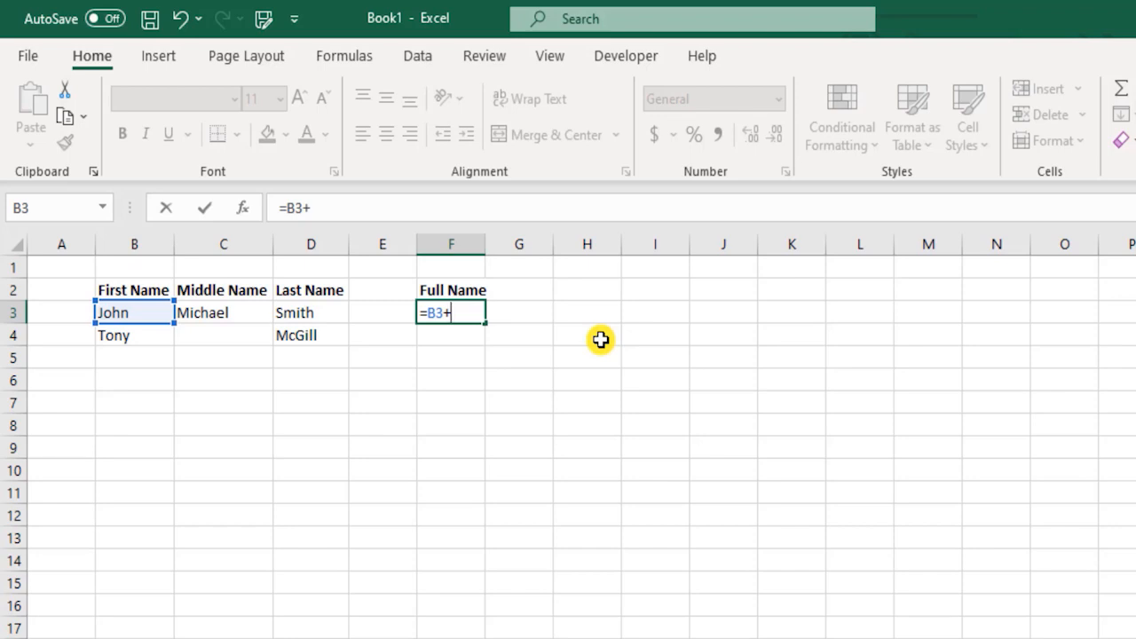
key("BackSpace")
type("&")
left_click(225, 313)
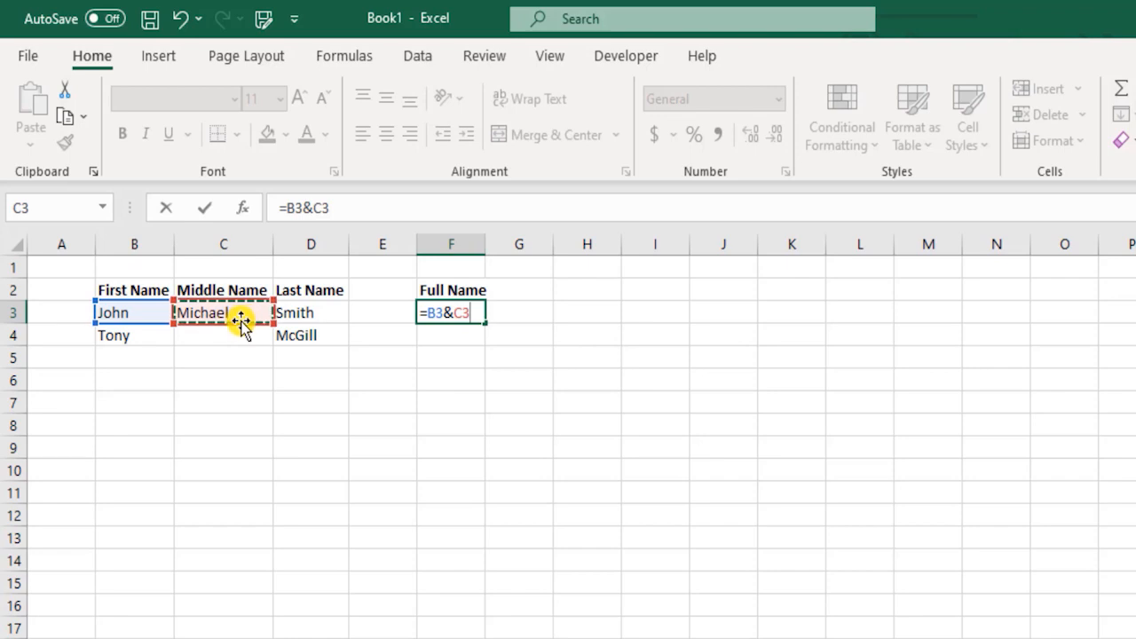
type("&")
left_click(310, 313)
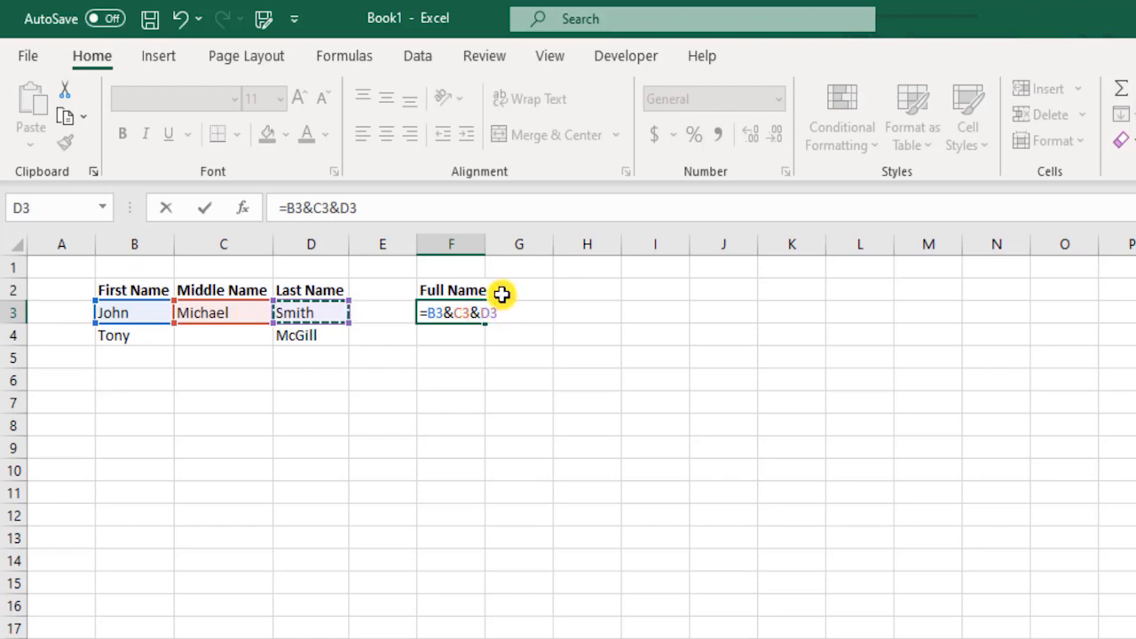
key("Return")
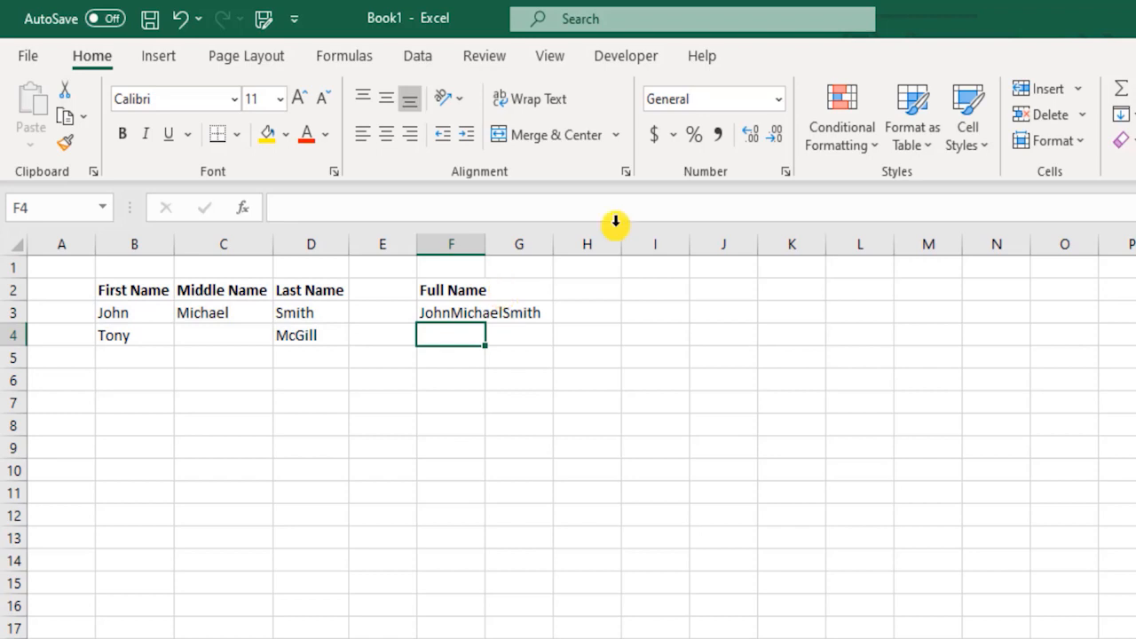
type("=")
key("Left")
key("Left")
key("Left")
key("Left")
type("&")
key("Left")
key("Left")
key("Left")
type("&")
key("Left")
key("Left")
key("Return")
left_click(452, 334)
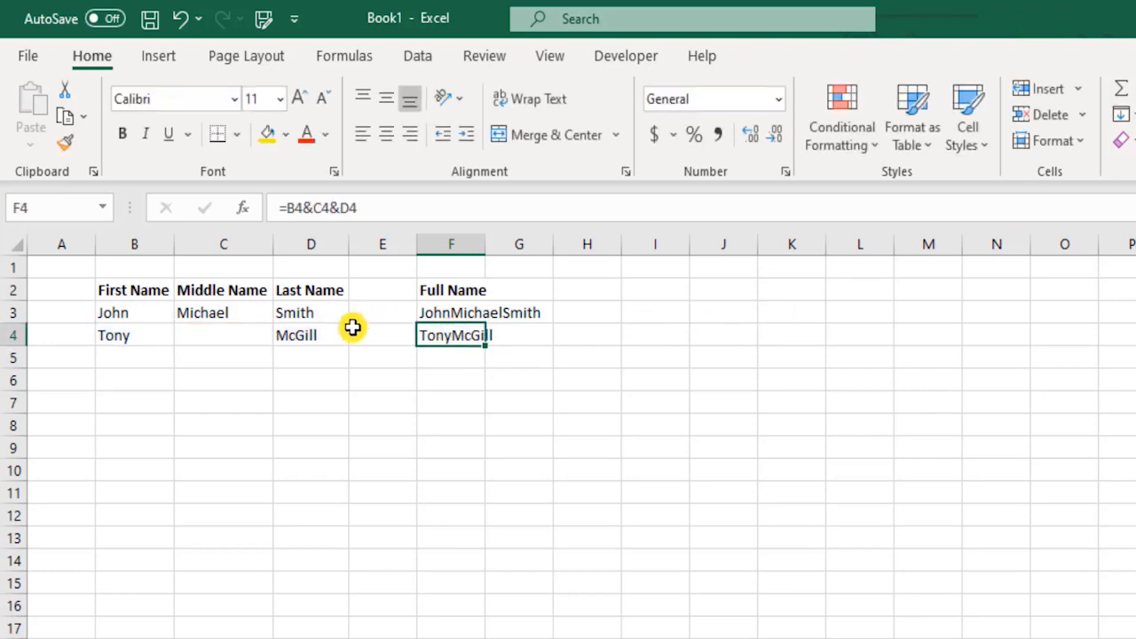
Step: Briefly enter K. as Tony's middle initial in C4, then undo it
left_click(235, 340)
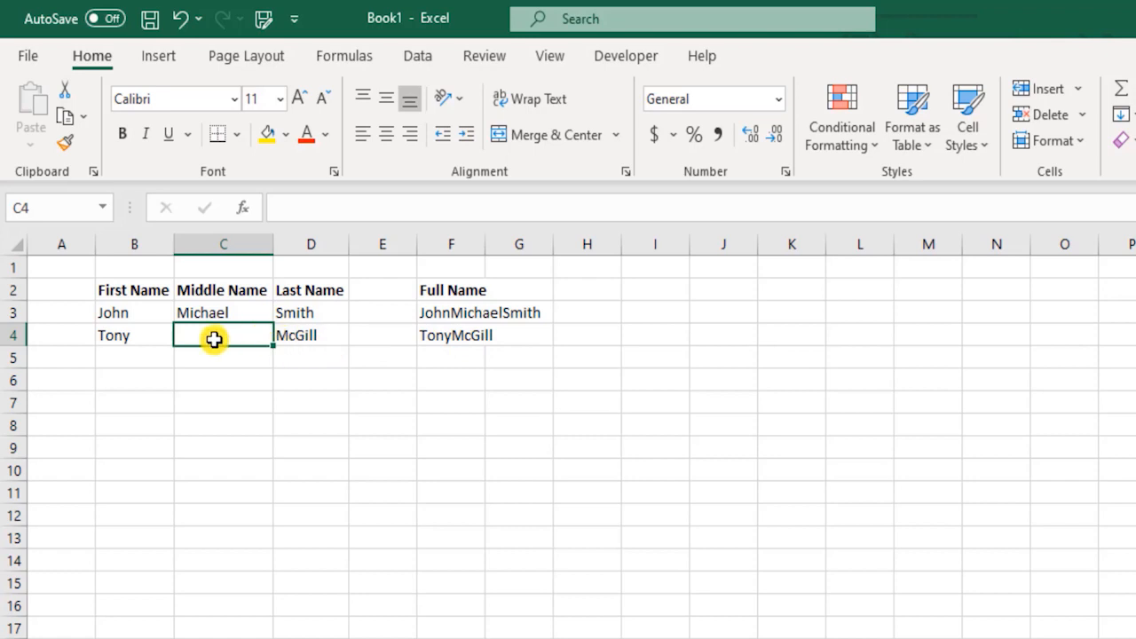
type("K.")
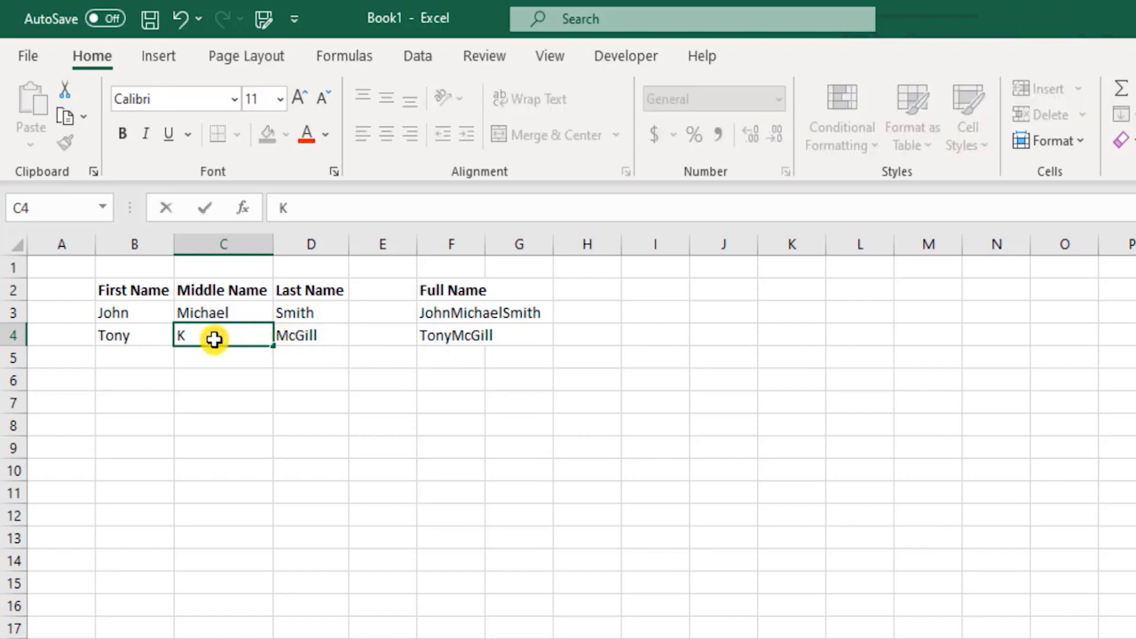
key("Return")
key("ctrl+z")
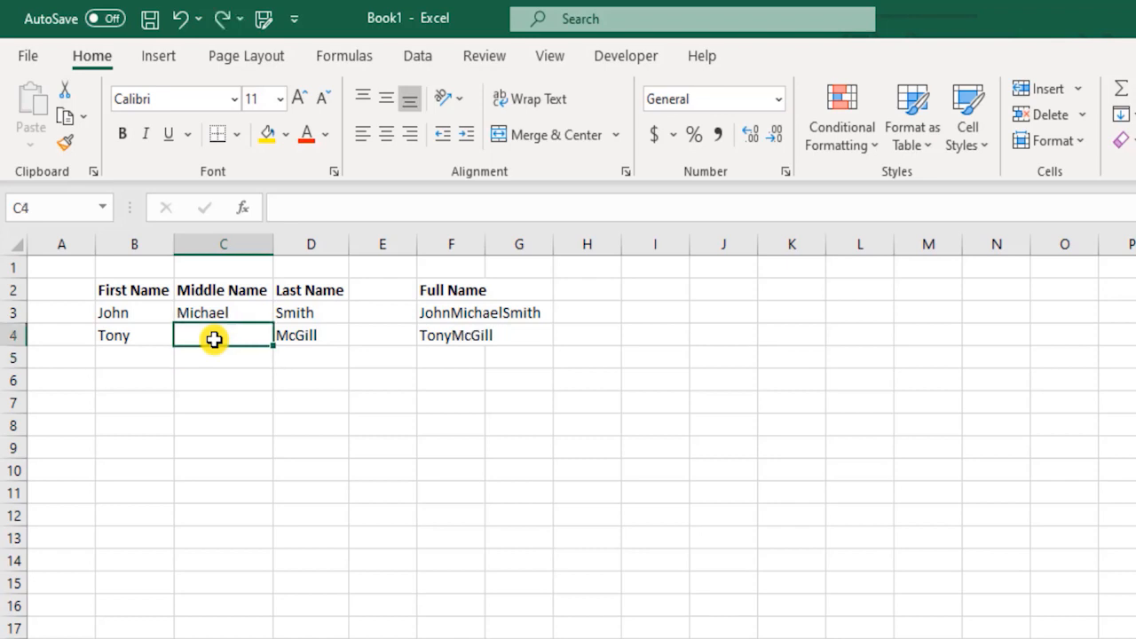
key("Right")
key("Right")
key("Right")
key("Up")
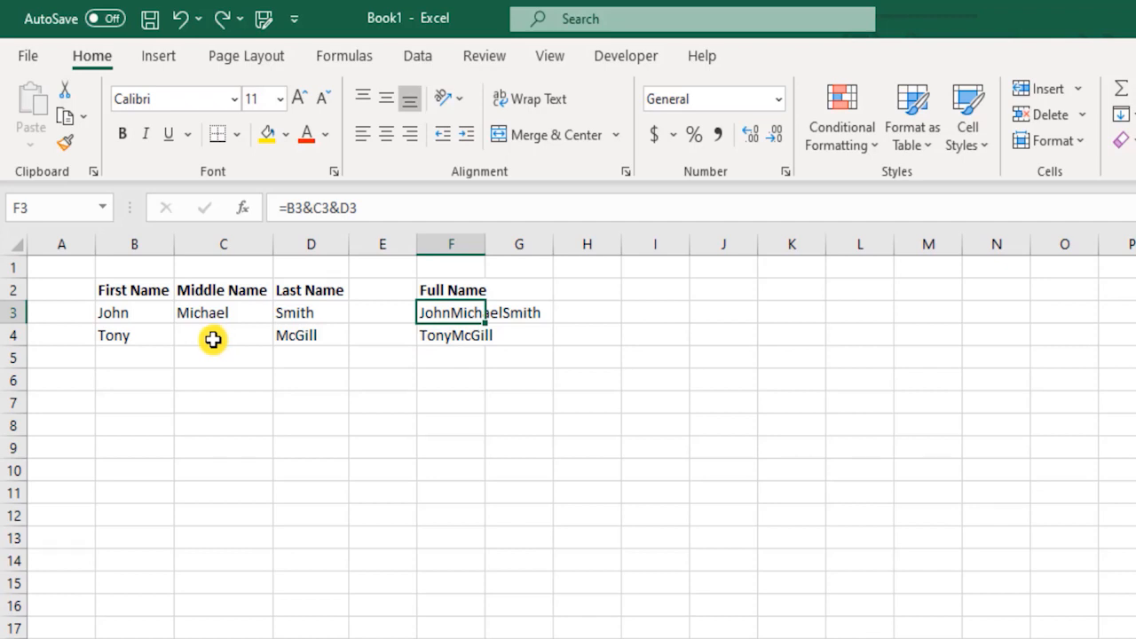
Step: Edit the F3 formula to insert " " spaces between the B3, C3 and D3 references
double_click(451, 312)
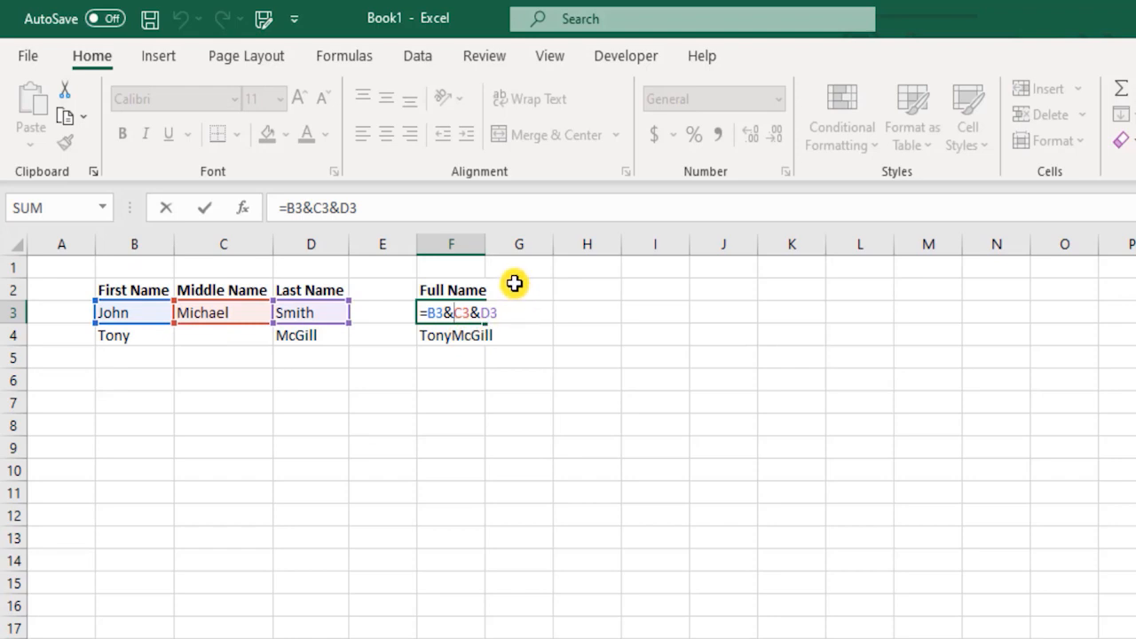
type("\" \"&")
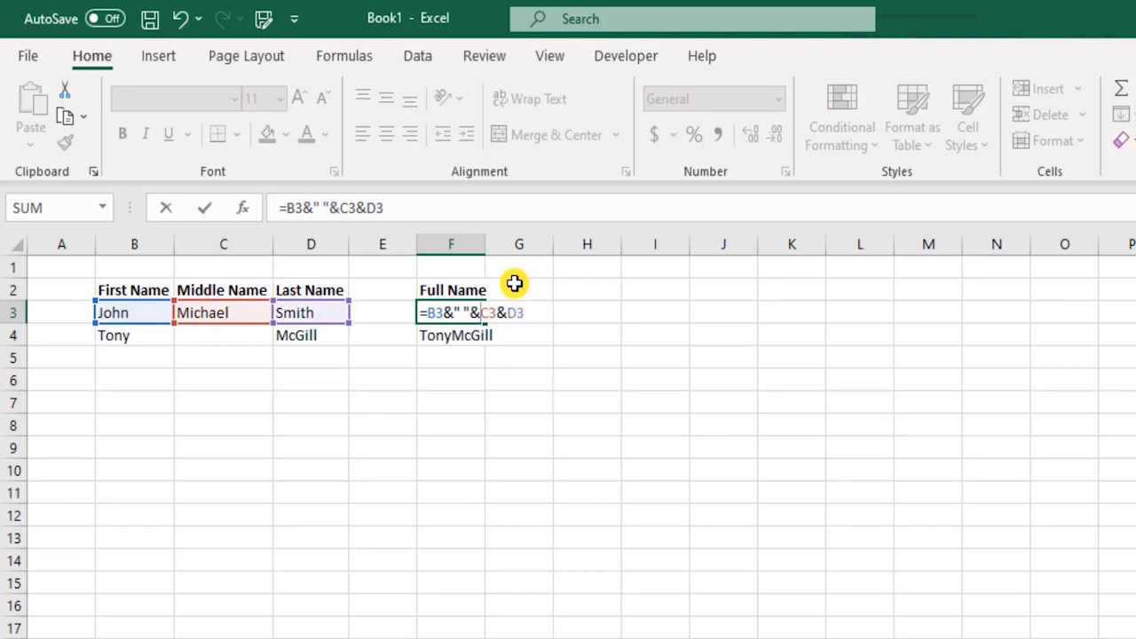
key("Left")
key("Left")
key("Left")
key("Left")
key("shift+Left")
key("shift+Left")
key("Right")
key("shift+Right")
key("Right")
key("Left")
key("Left")
key("Left")
key("Left")
key("Left")
key("Right")
key("shift+Right")
key("shift+Right")
key("shift+Right")
key("shift+Right")
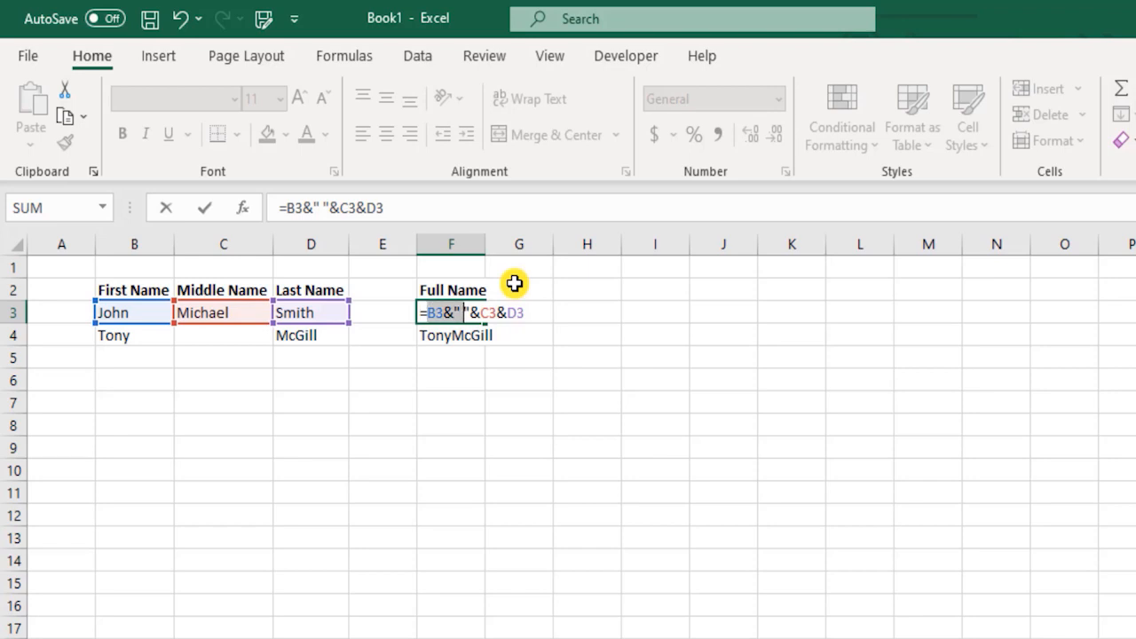
key("Right")
key("shift+Right")
key("Right")
key("Right")
key("shift+Right")
key("shift+Right")
key("shift+Right")
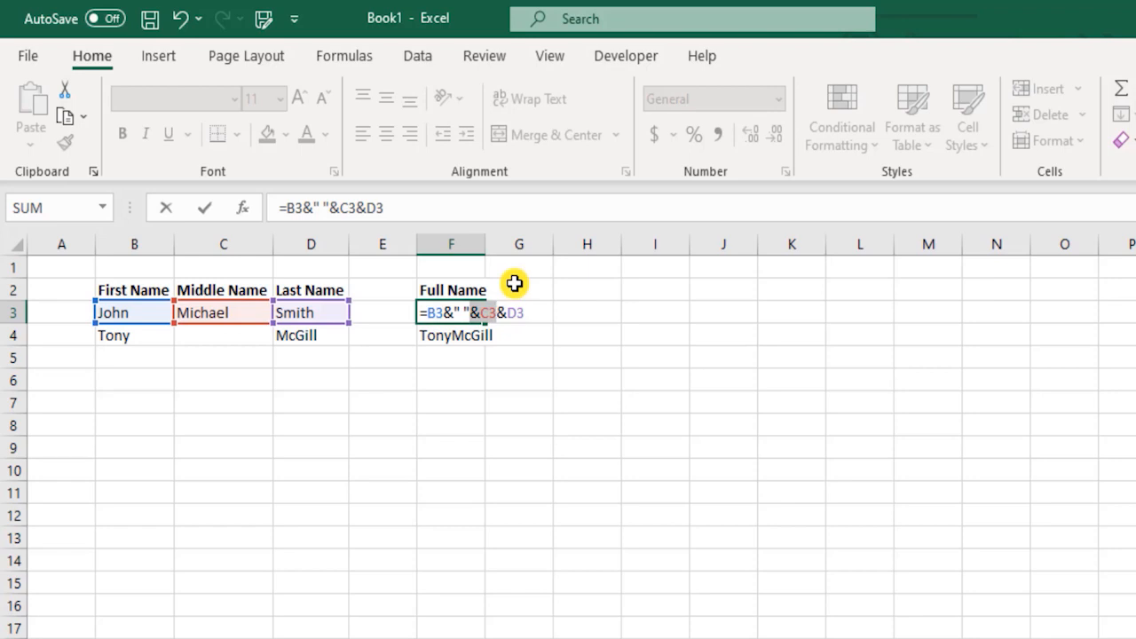
key("Left")
key("Right")
key("shift+Left")
key("Right")
key("Right")
key("Right")
key("Right")
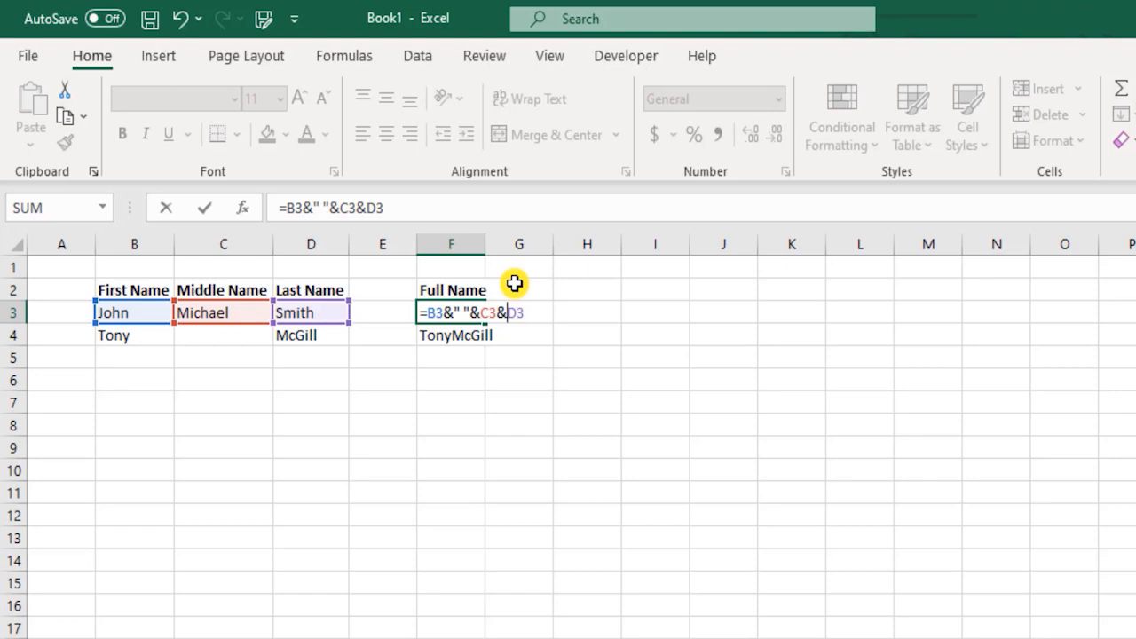
type("\"")
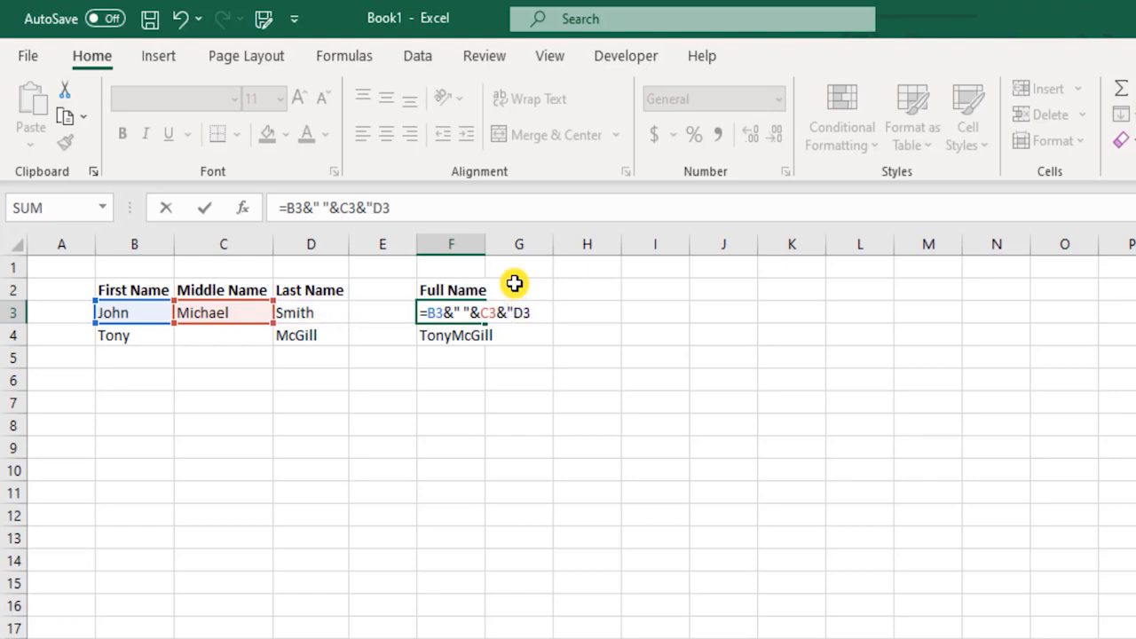
type(" \"")
Step: Fix the missing & before D3 after the formula error, so F3 shows John Michael Smith
key("Left")
key("Right")
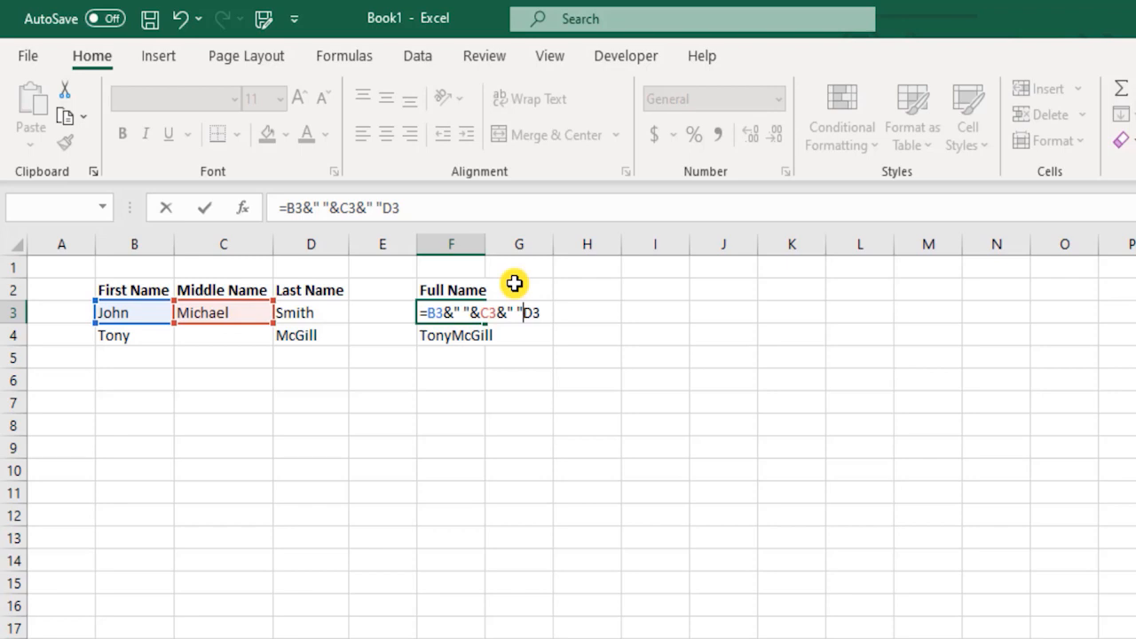
key("Return")
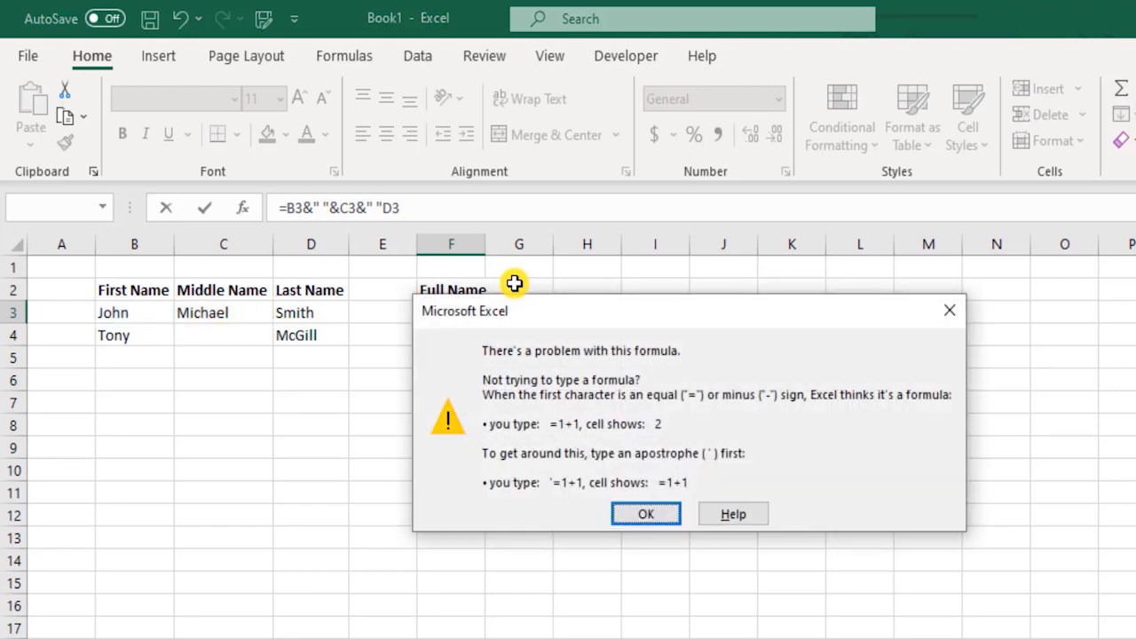
key("Return")
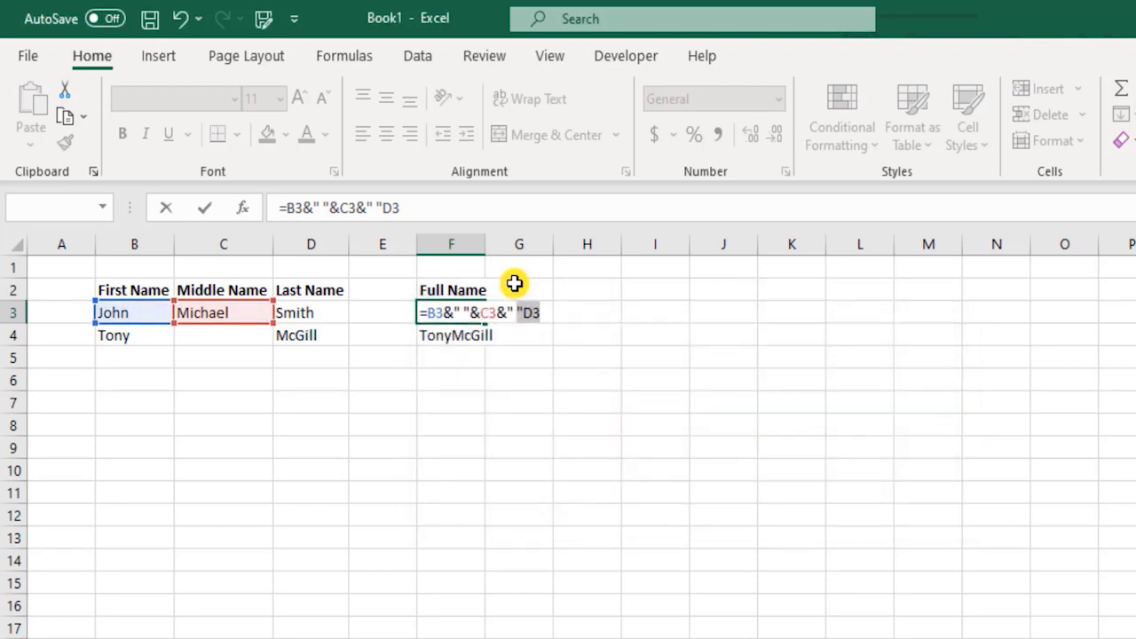
key("Right")
key("Left")
key("Left")
type("&")
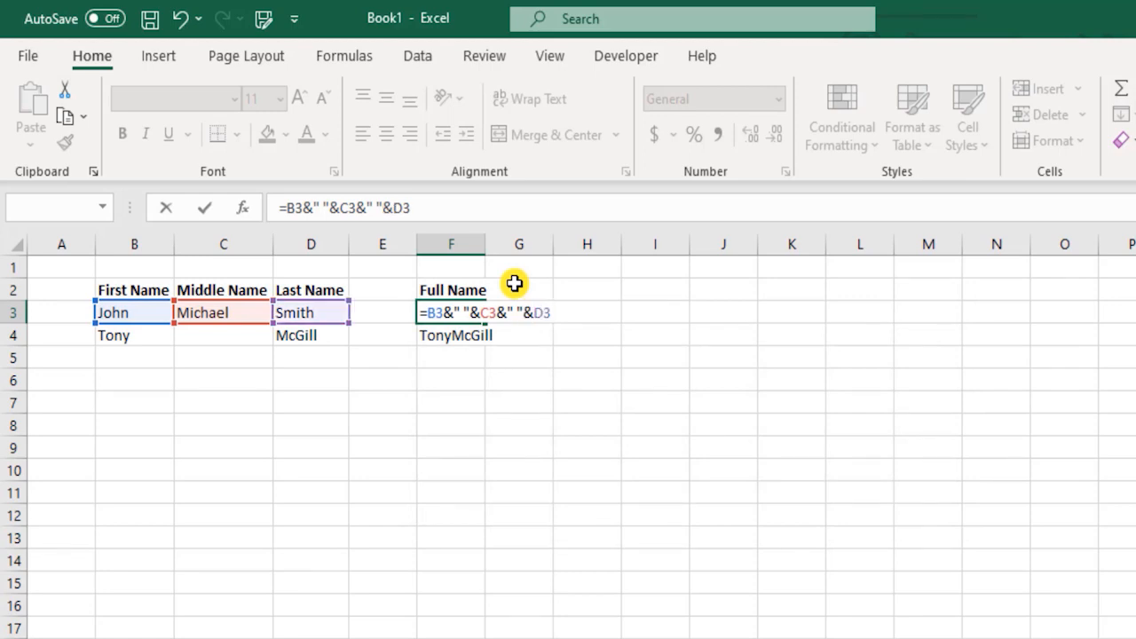
key("Return")
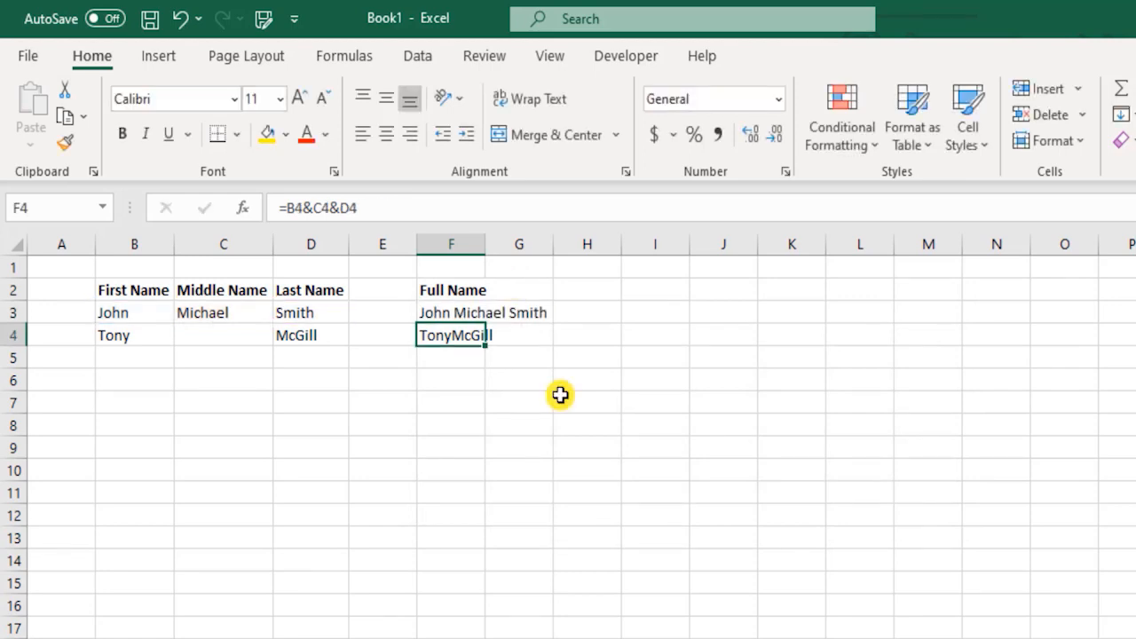
Step: Change F4 to =B4&" "&C4&" "&D4 so Tony's name parts are spaced
key("F2")
key("Left")
key("Left")
key("Left")
key("Left")
key("Left")
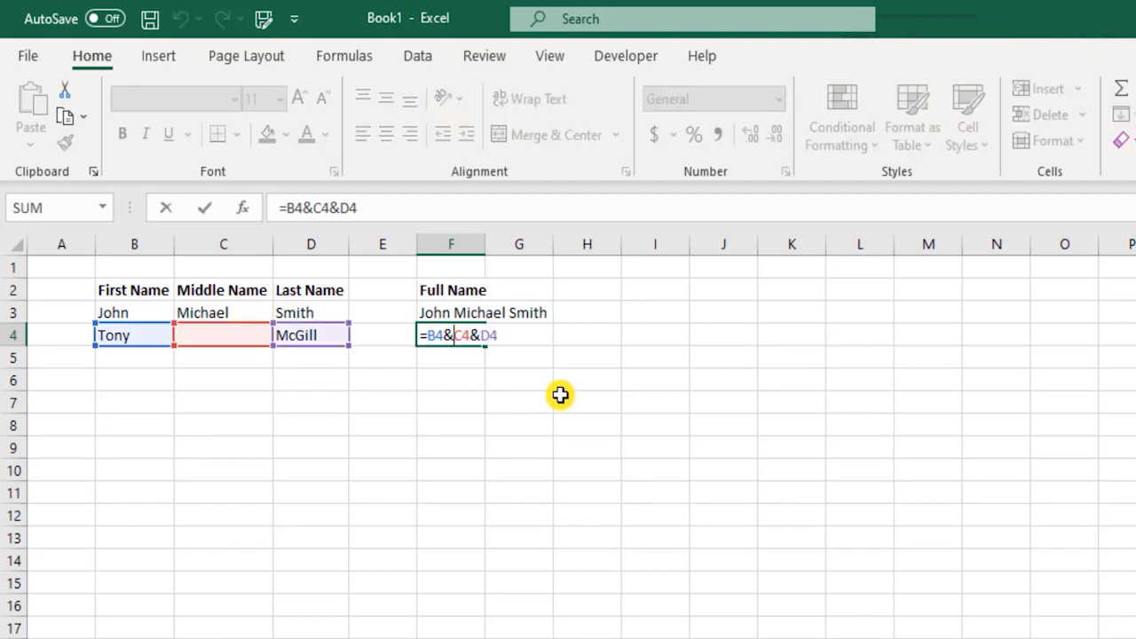
type("\"\"")
key("Left")
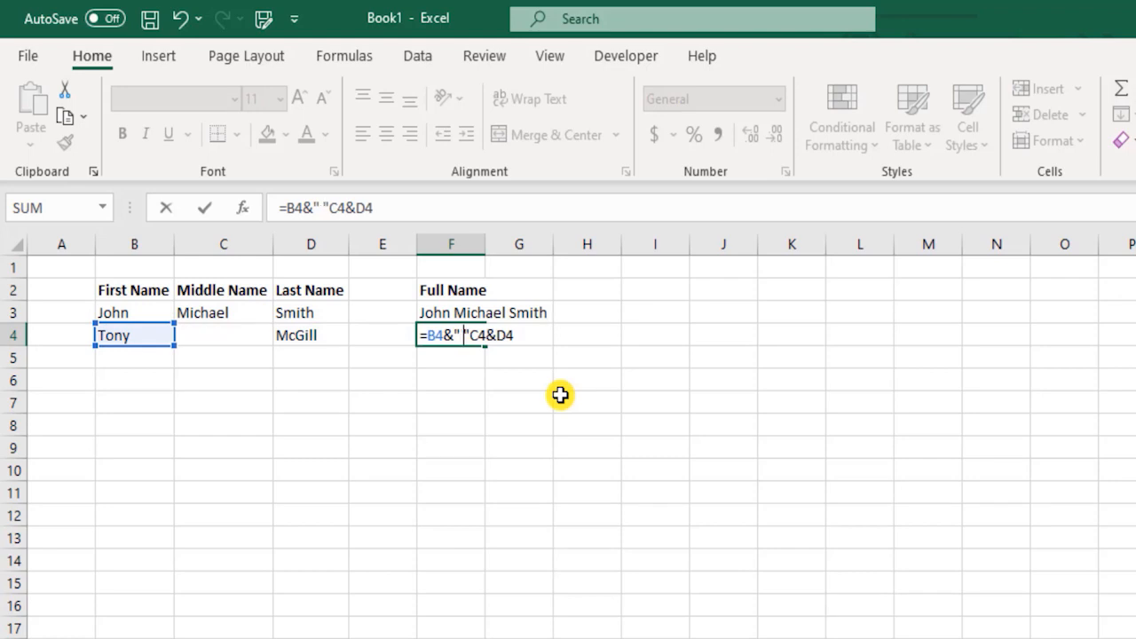
key("Right")
type("&")
key("Right")
key("Right")
key("Right")
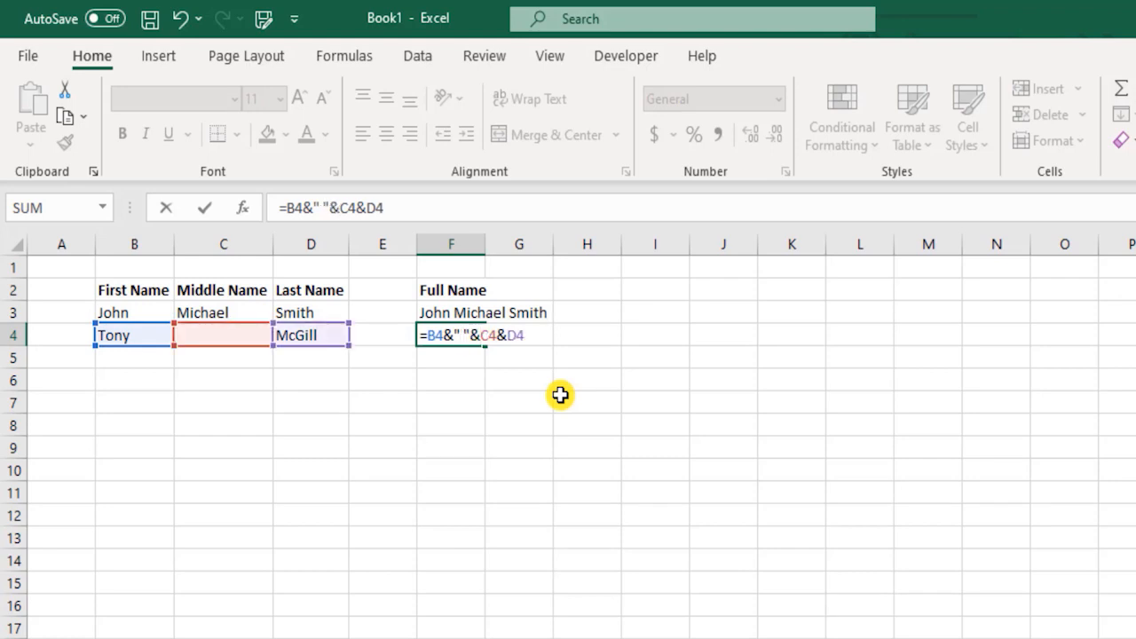
type("\" \"")
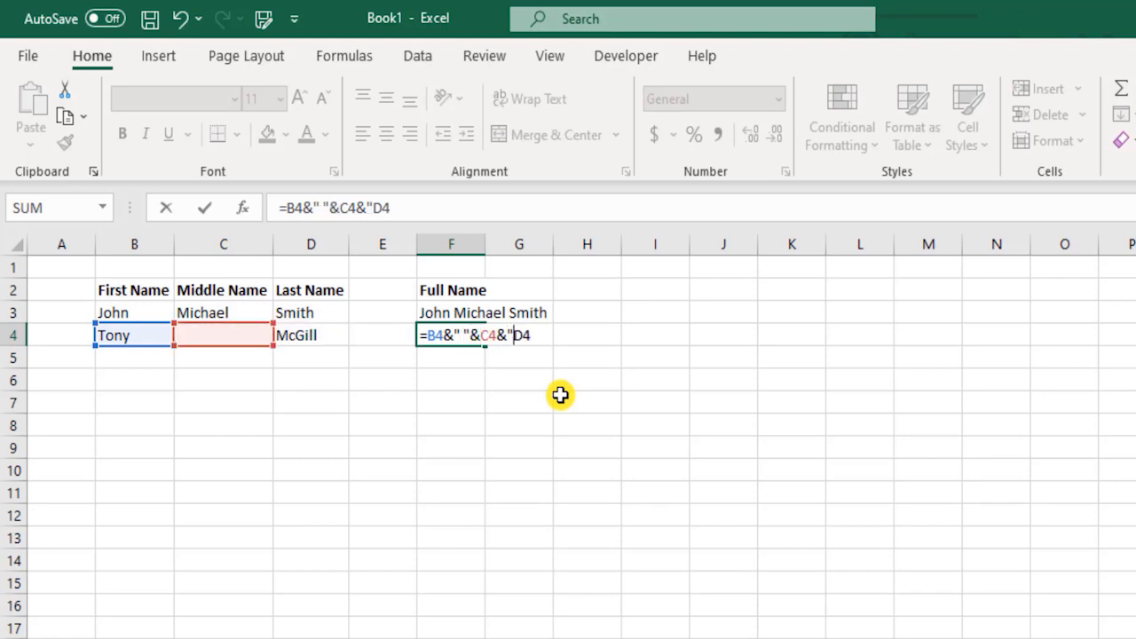
type("&")
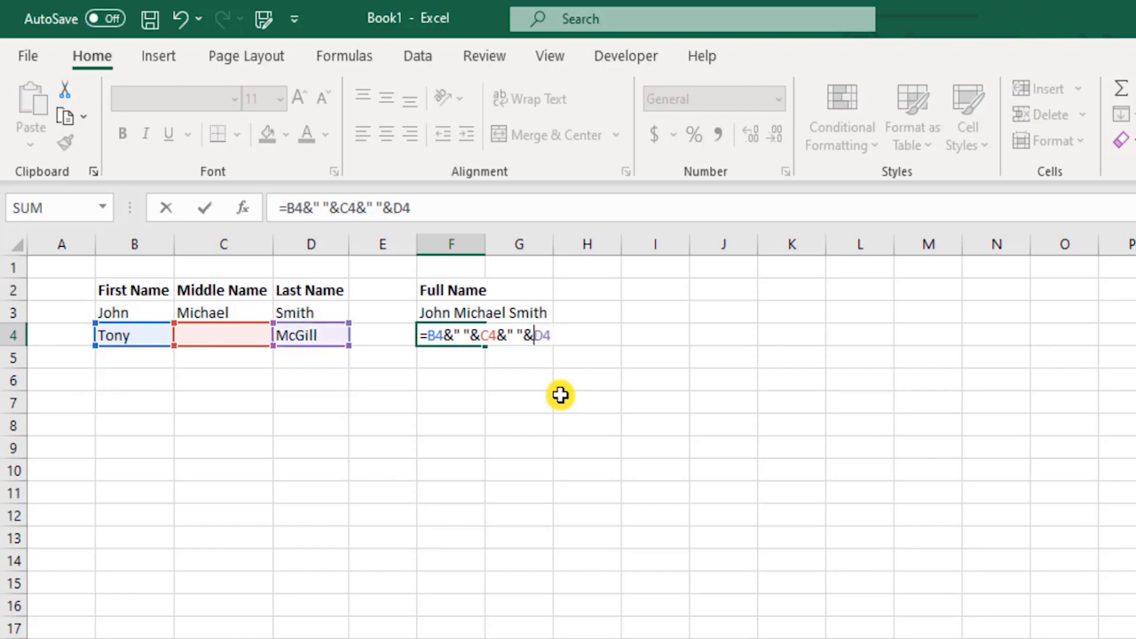
key("Return")
key("Up")
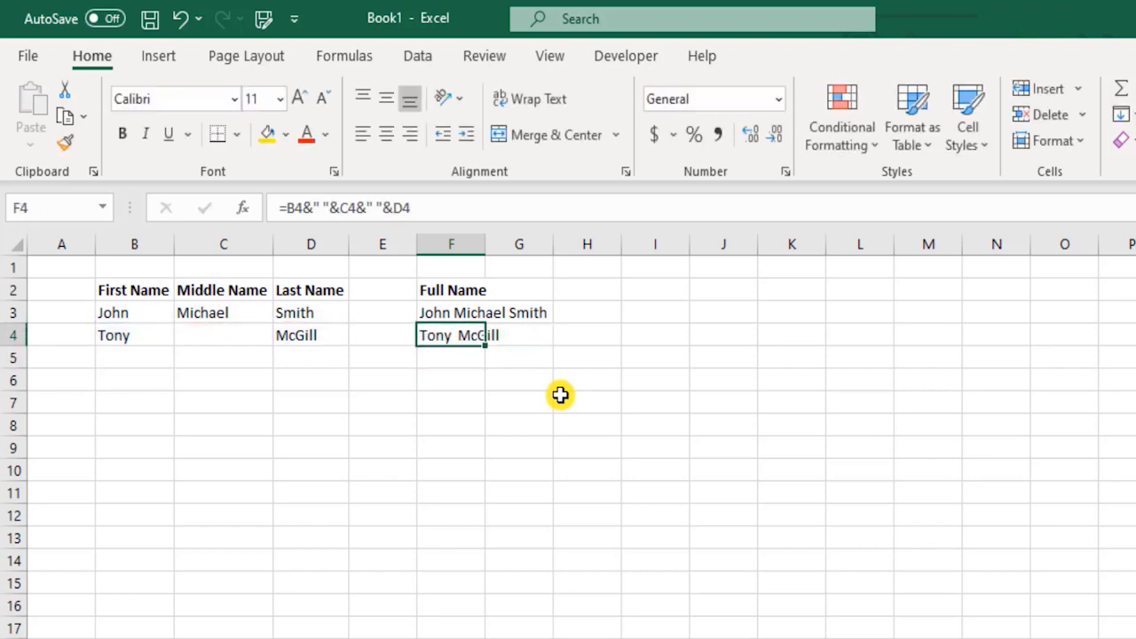
key("Left")
key("Right")
key("Up")
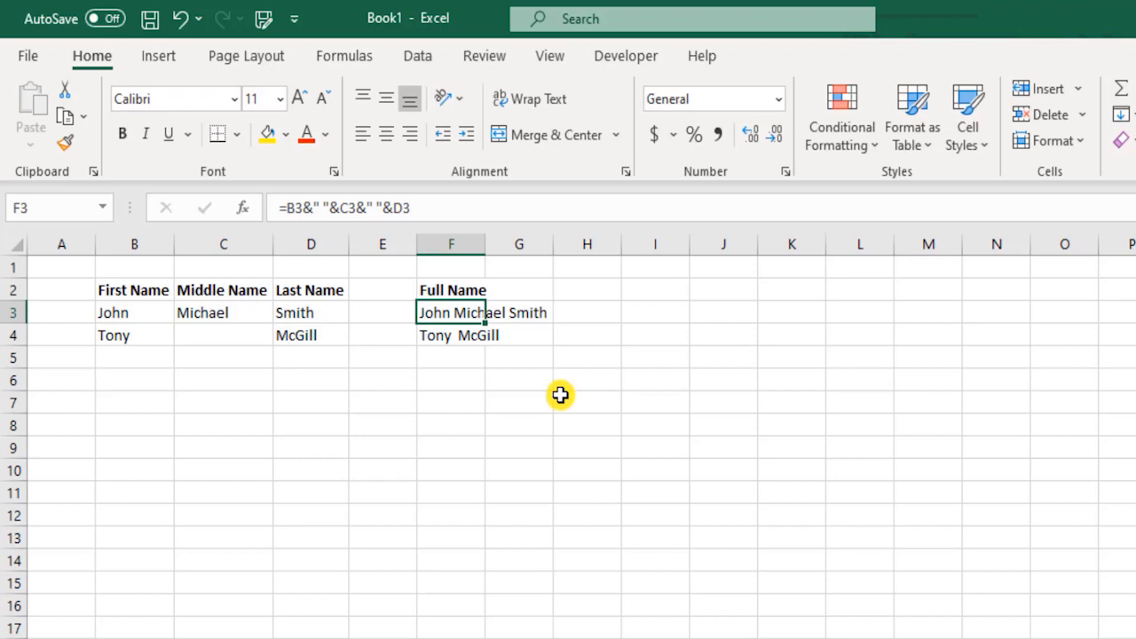
key("Down")
key("Left")
key("Left")
key("Left")
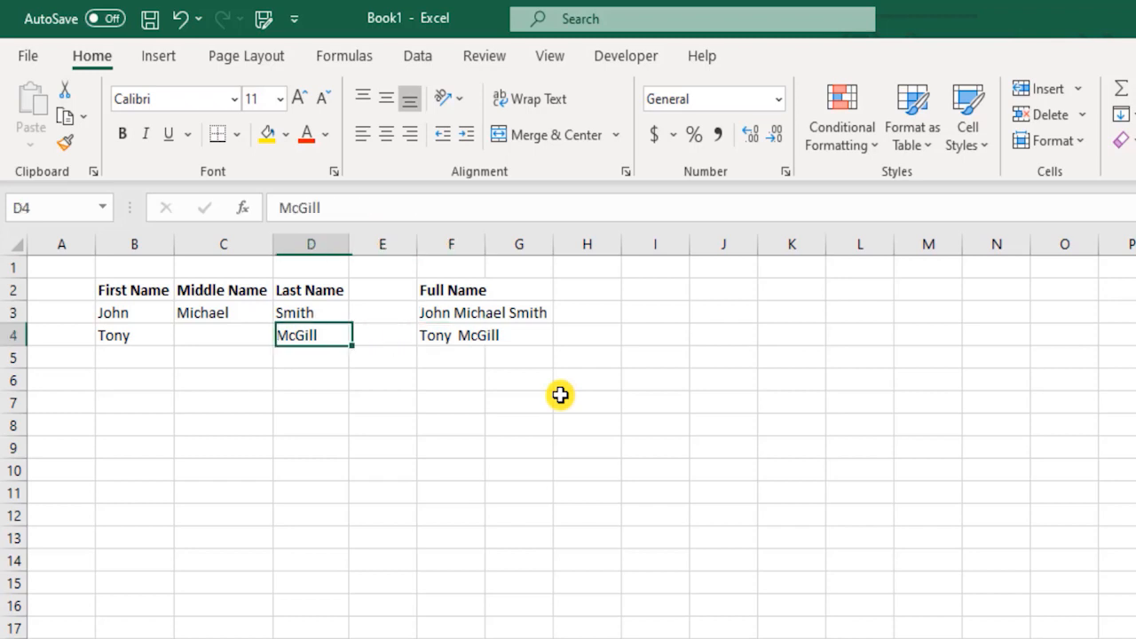
key("Right")
key("Right")
key("Right")
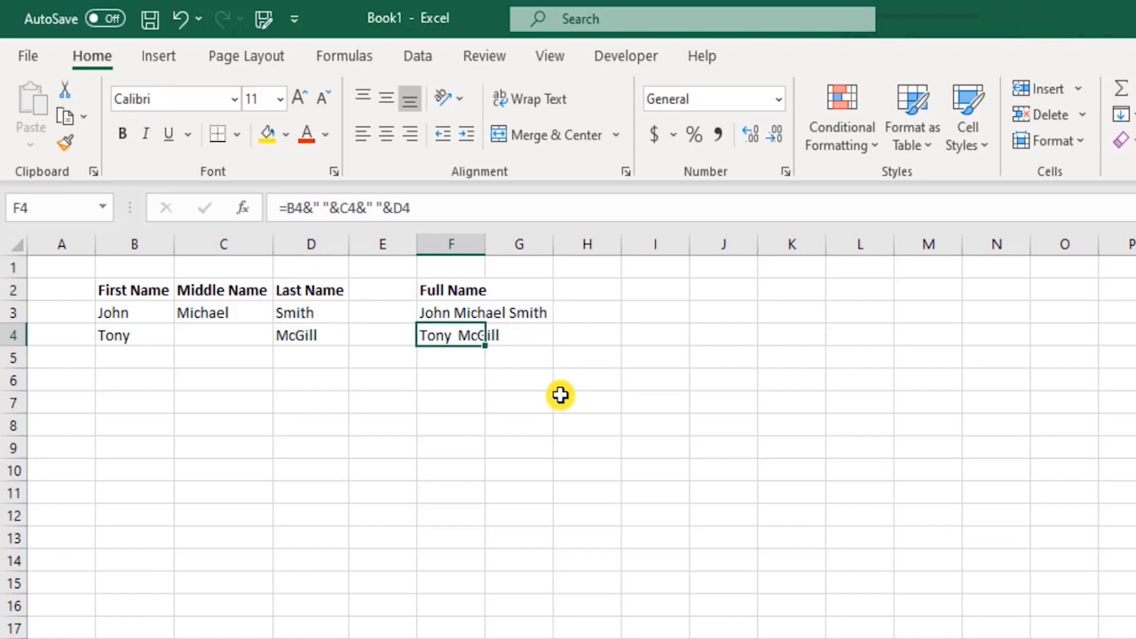
key("F2")
key("Left")
key("Left")
key("Left")
key("Left")
key("Left")
key("Left")
key("Left")
key("Left")
key("Left")
key("Left")
key("Left")
key("Left")
key("Left")
key("Left")
key("Left")
key("Left")
key("Right")
key("Right")
key("Right")
key("Right")
key("Right")
key("Right")
key("Right")
key("Right")
key("Right")
key("Right")
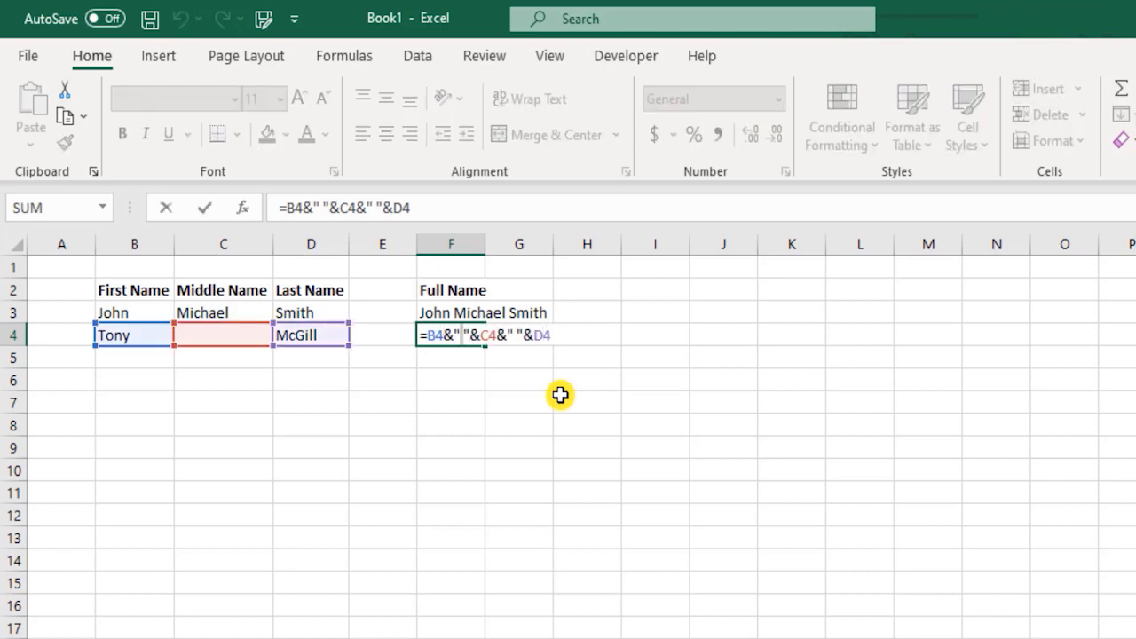
key("Right")
key("shift+Return")
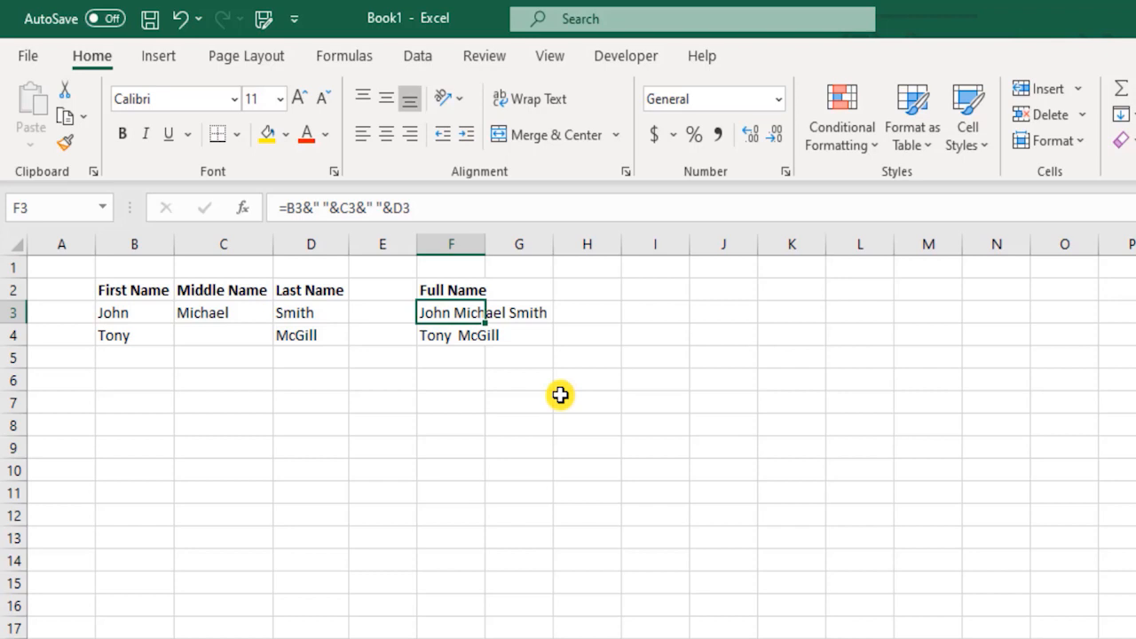
key("Down")
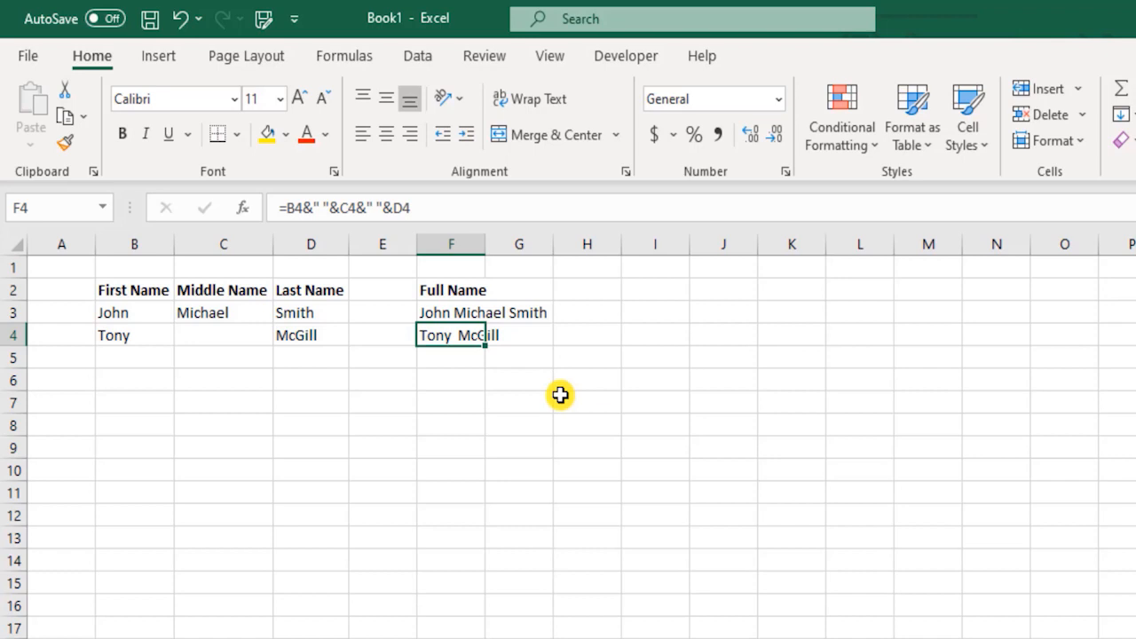
key("Up")
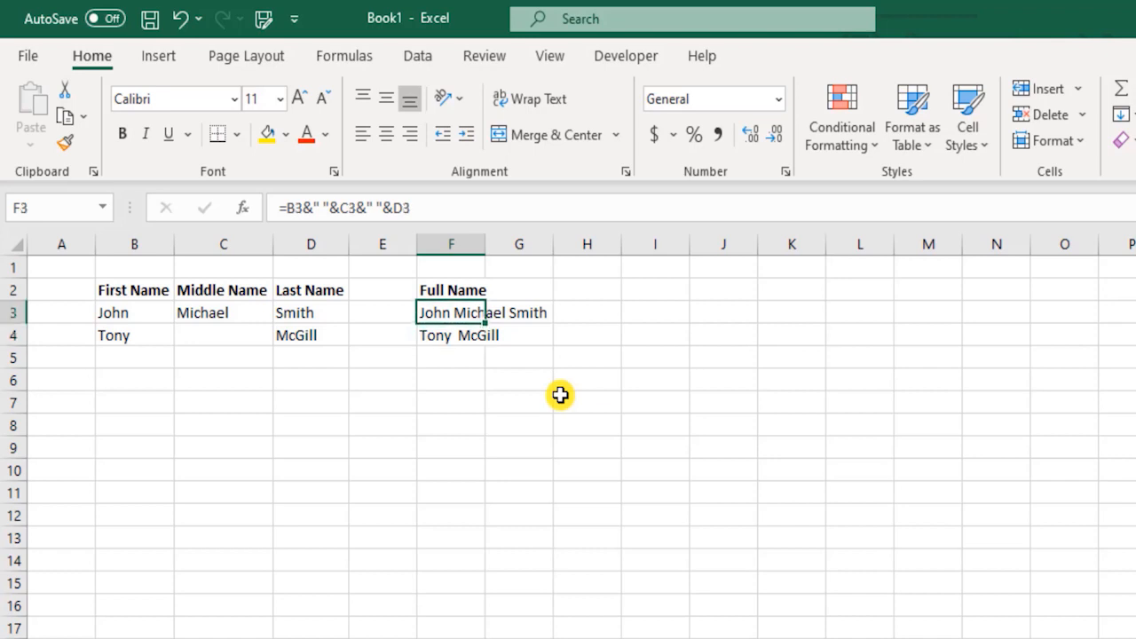
key("Right")
key("Right")
key("Right")
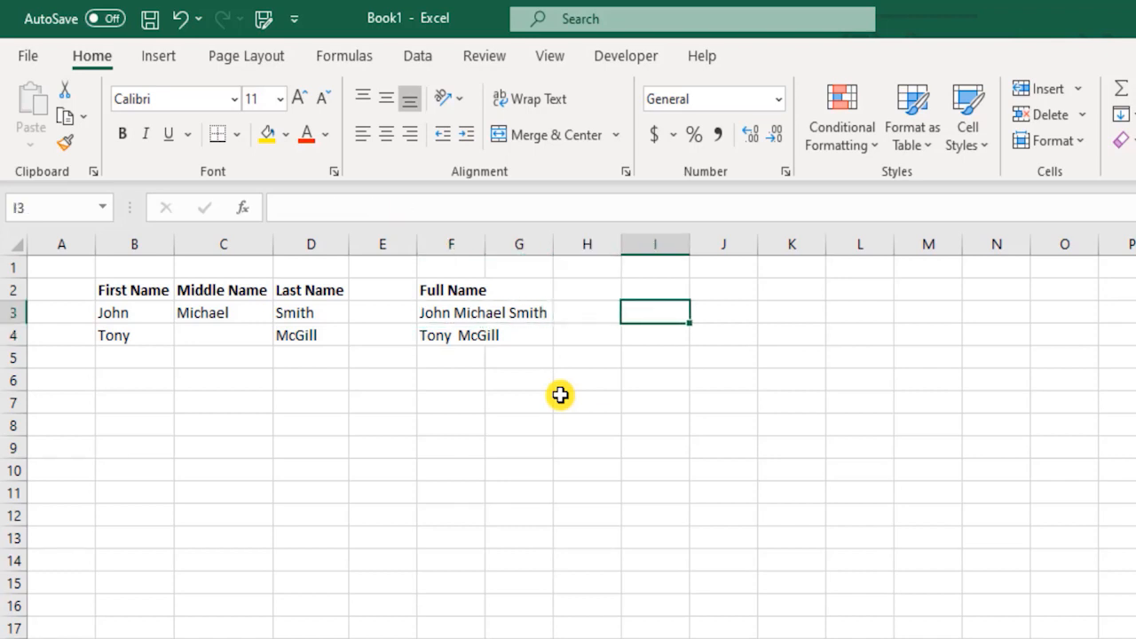
Step: Start =concat in I3 and compare the CONCATENATE and CONCAT suggestion descriptions
type("=")
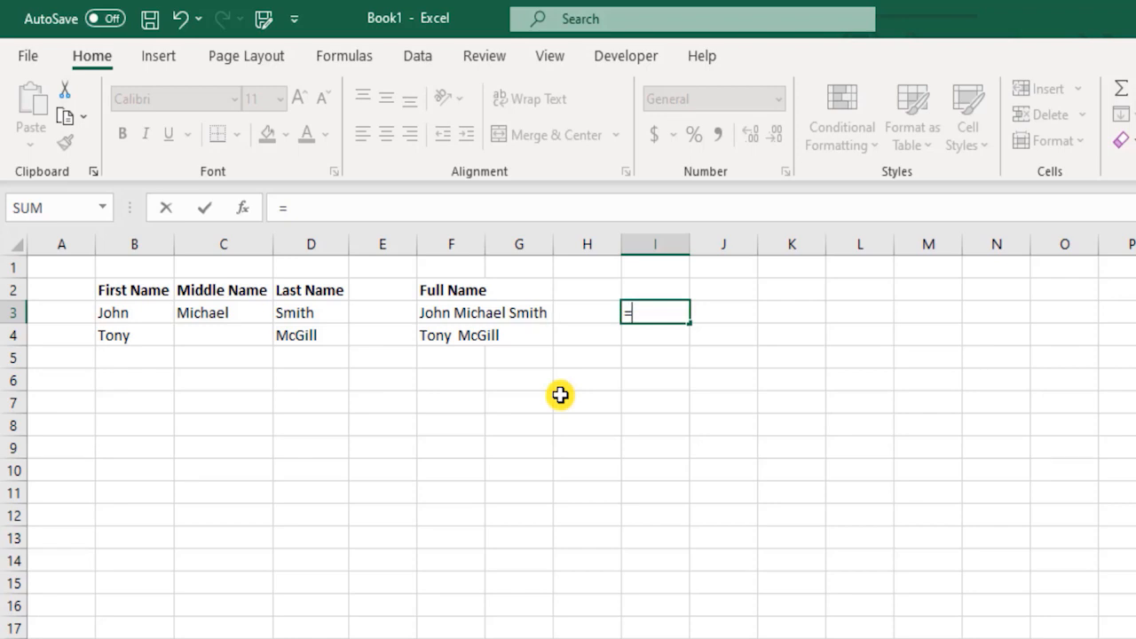
type("concat")
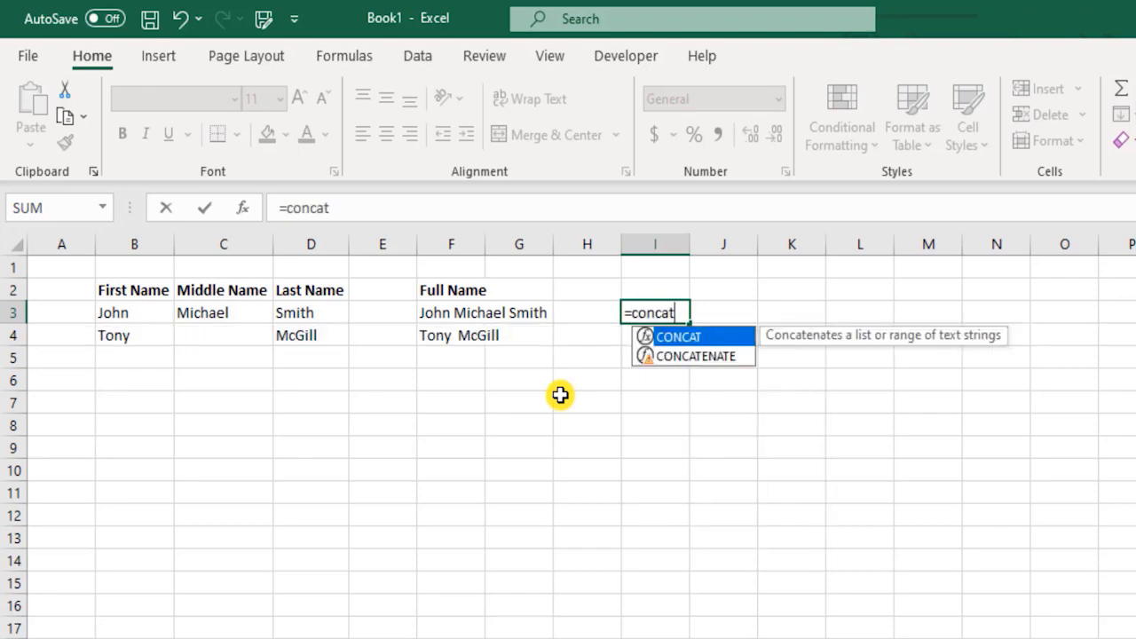
key("Down")
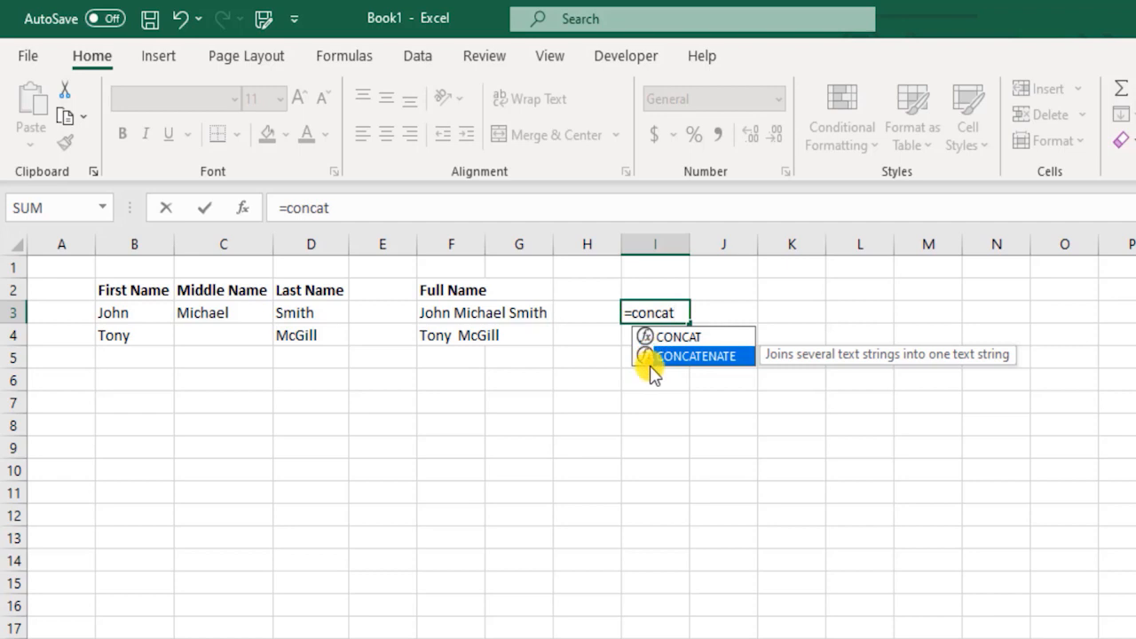
left_click(693, 337)
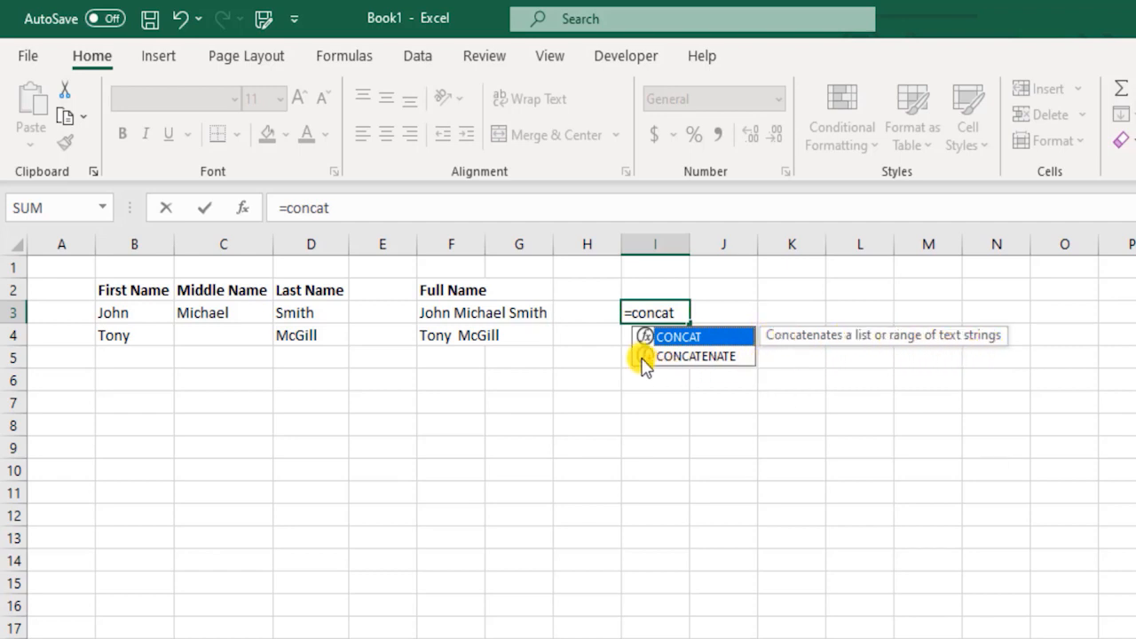
Step: Enter =CONCAT(B3:D3) in I3, producing JohnMichaelSmith
double_click(679, 335)
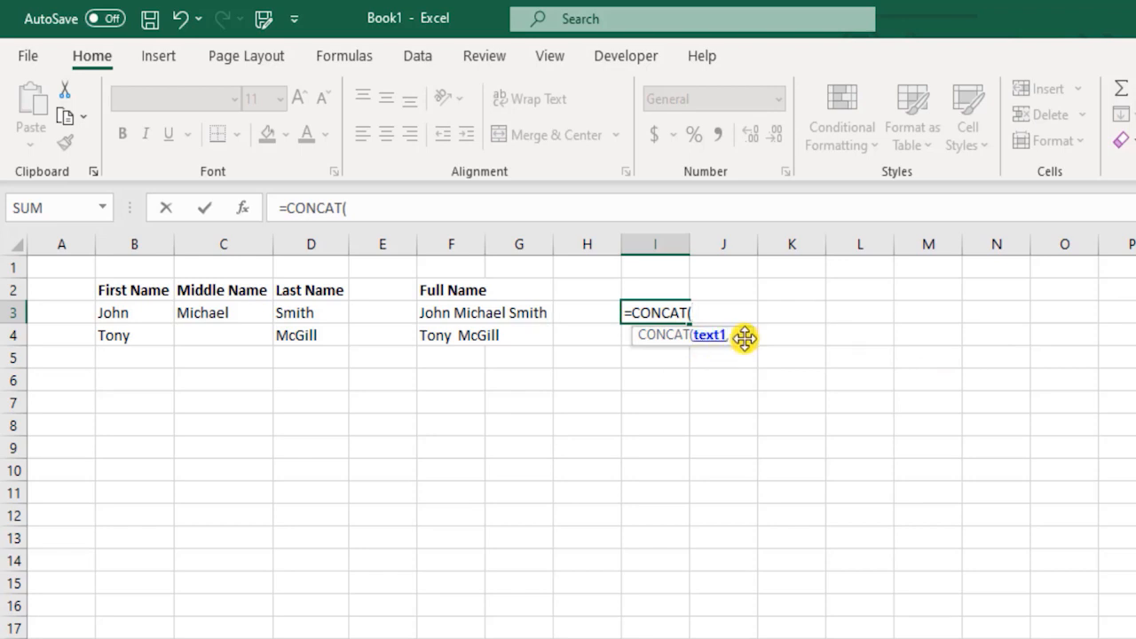
left_click(144, 312)
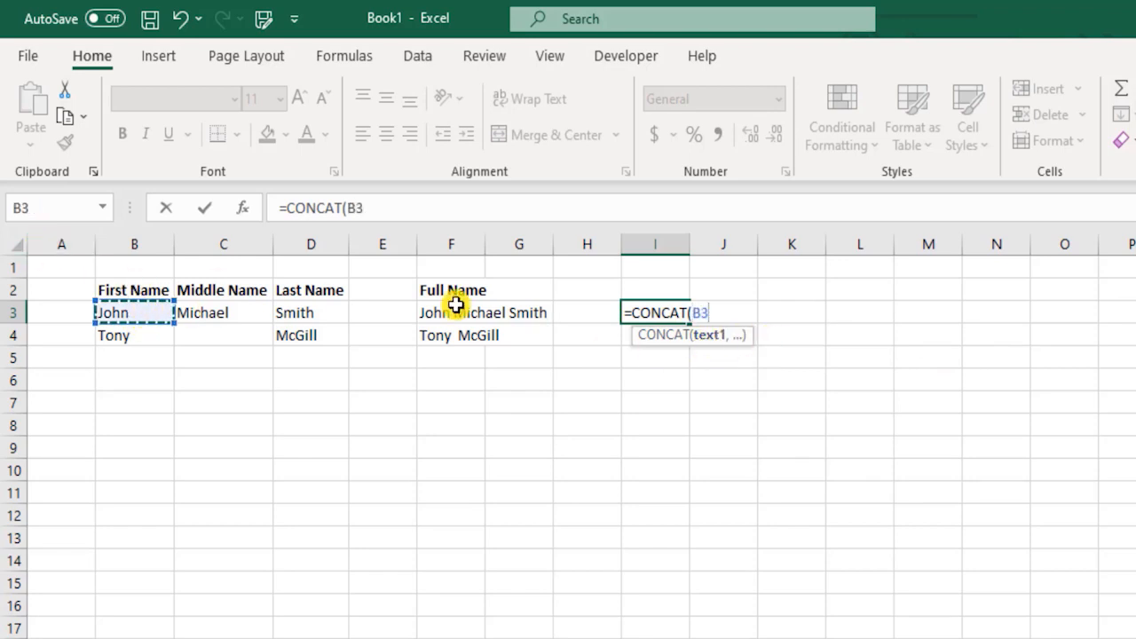
type(",")
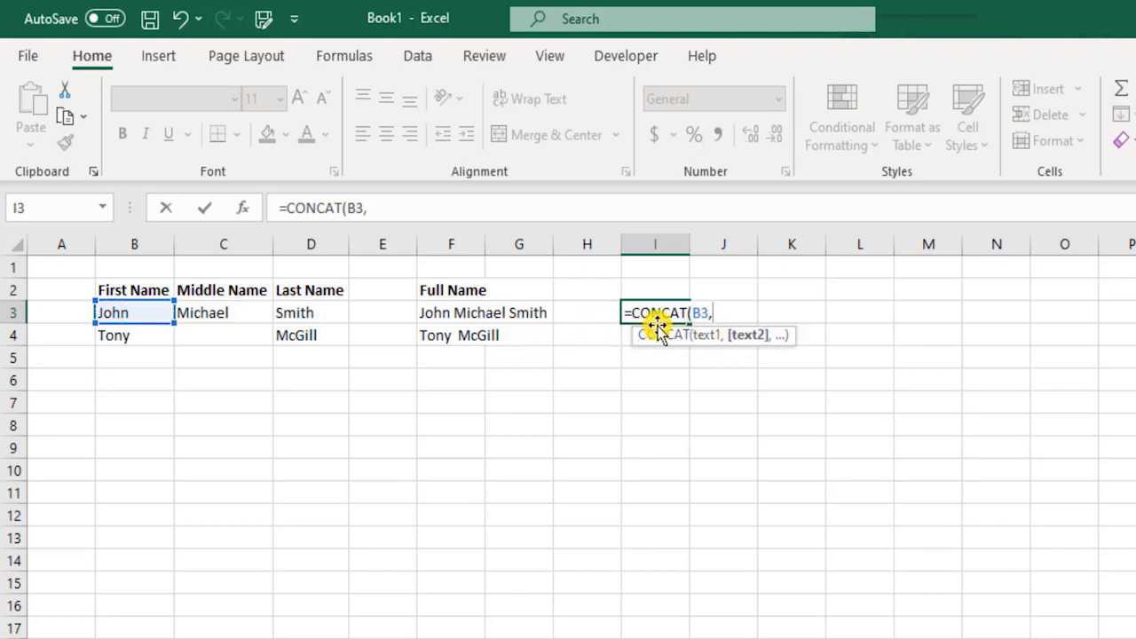
key("BackSpace")
key("BackSpace")
key("BackSpace")
left_click_drag(143, 312, 357, 297)
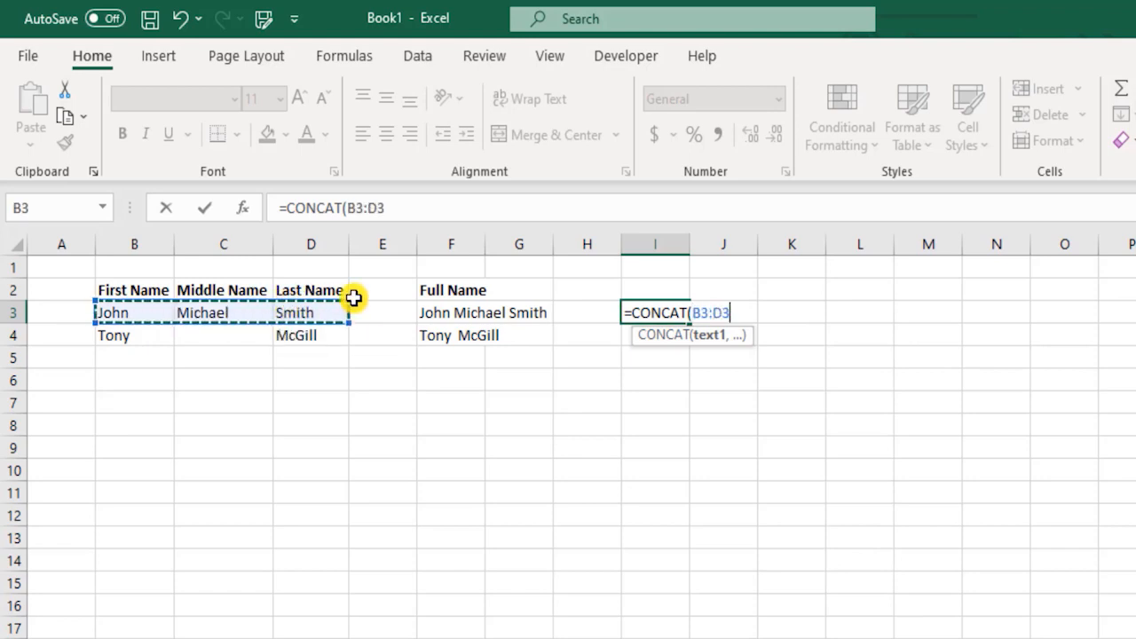
type(")")
key("Return")
key("Up")
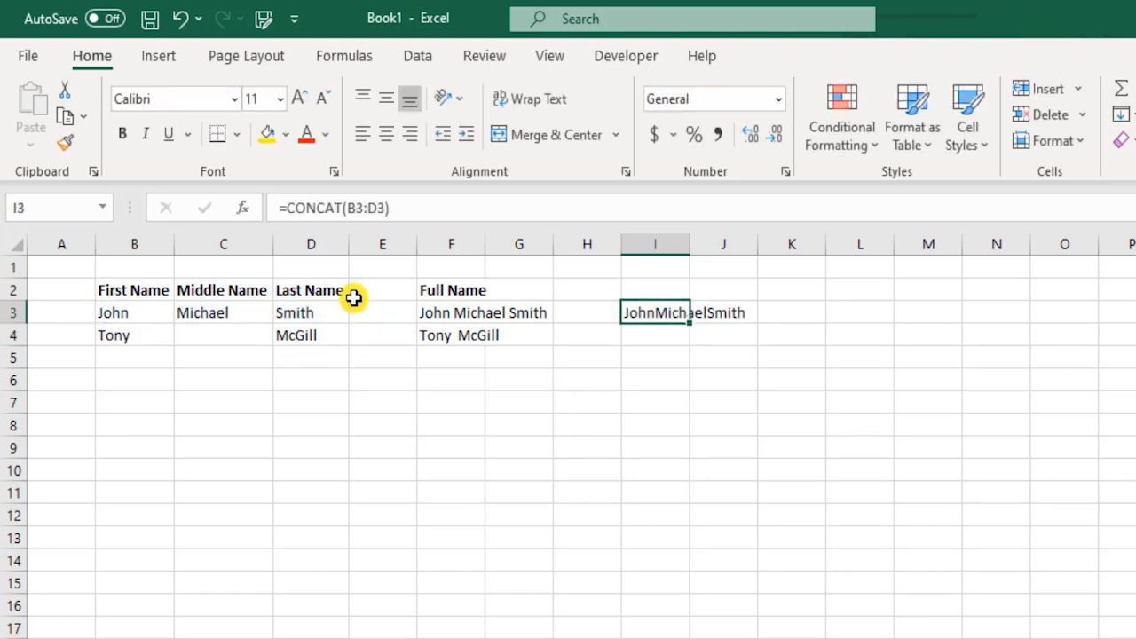
key("Down")
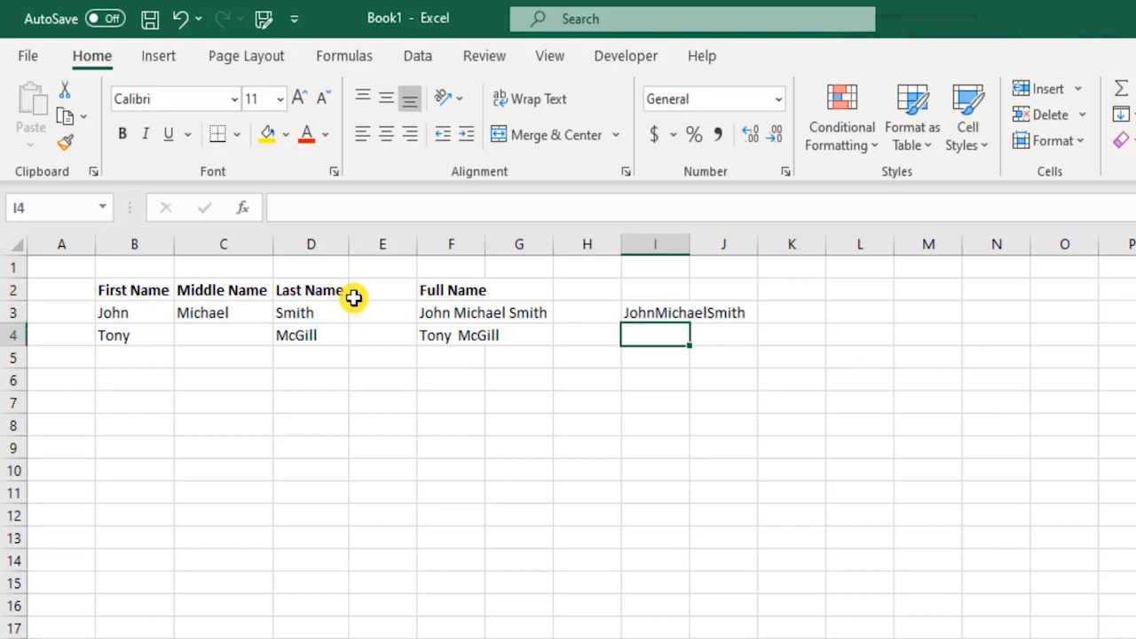
Step: Type the heading 'using CONCAT()' in I2
key("Up")
key("Up")
type("u")
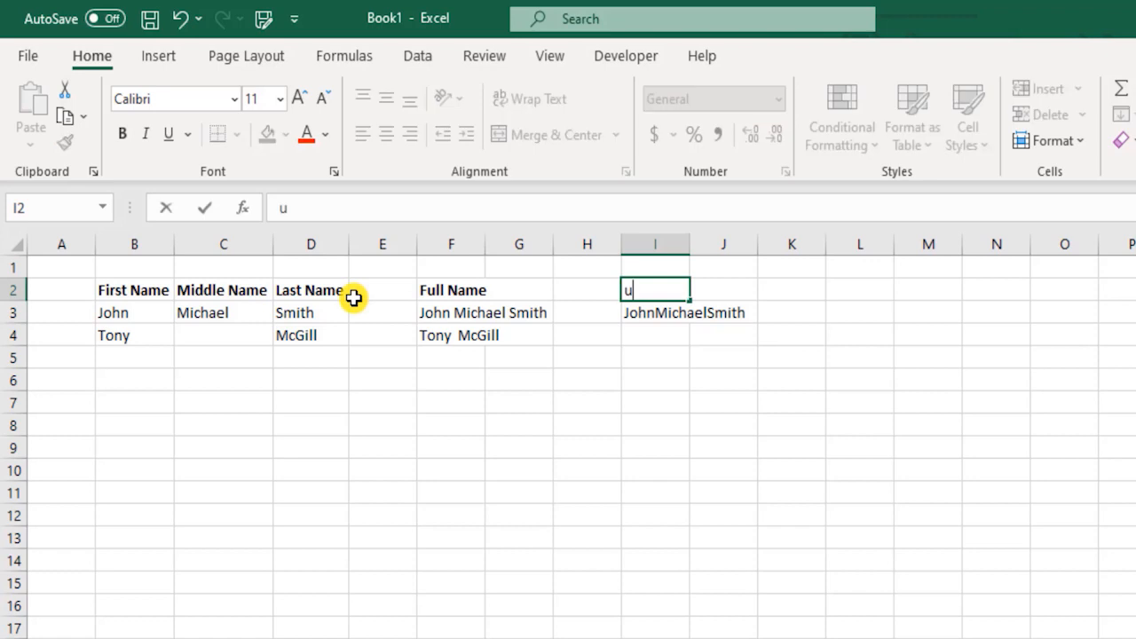
type("sing CON")
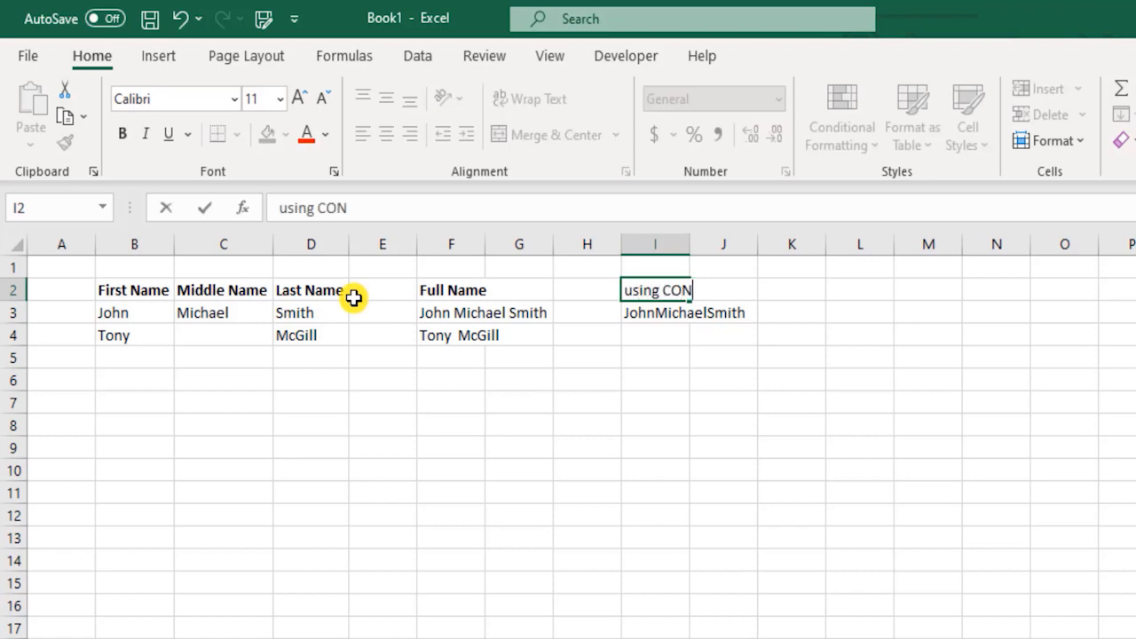
type("CAT()")
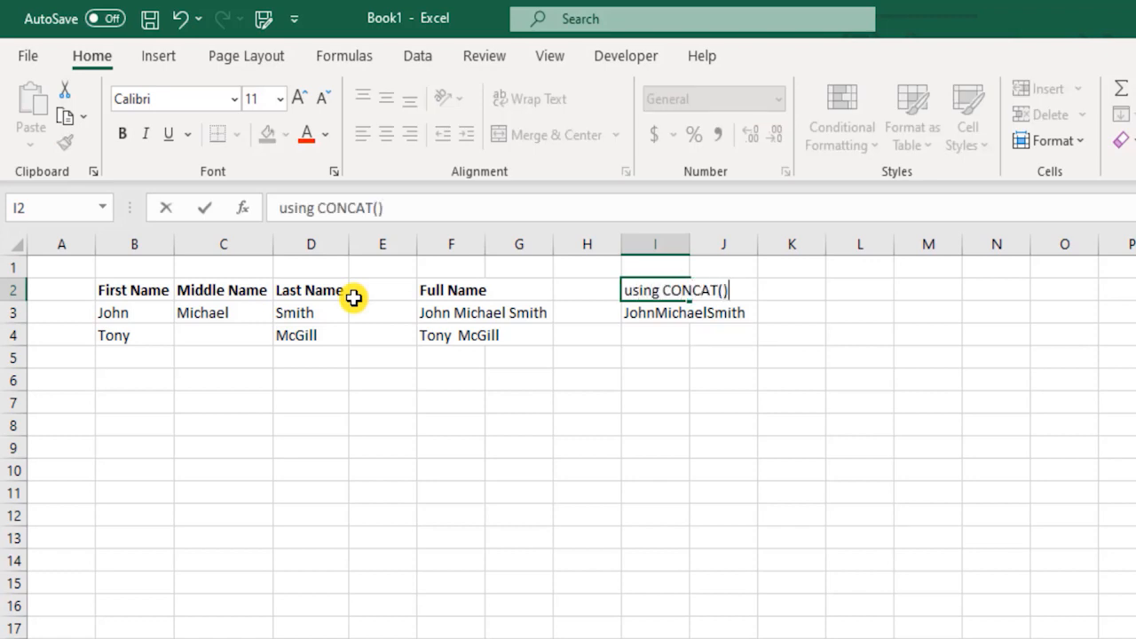
key("Return")
key("Down")
type("=concat")
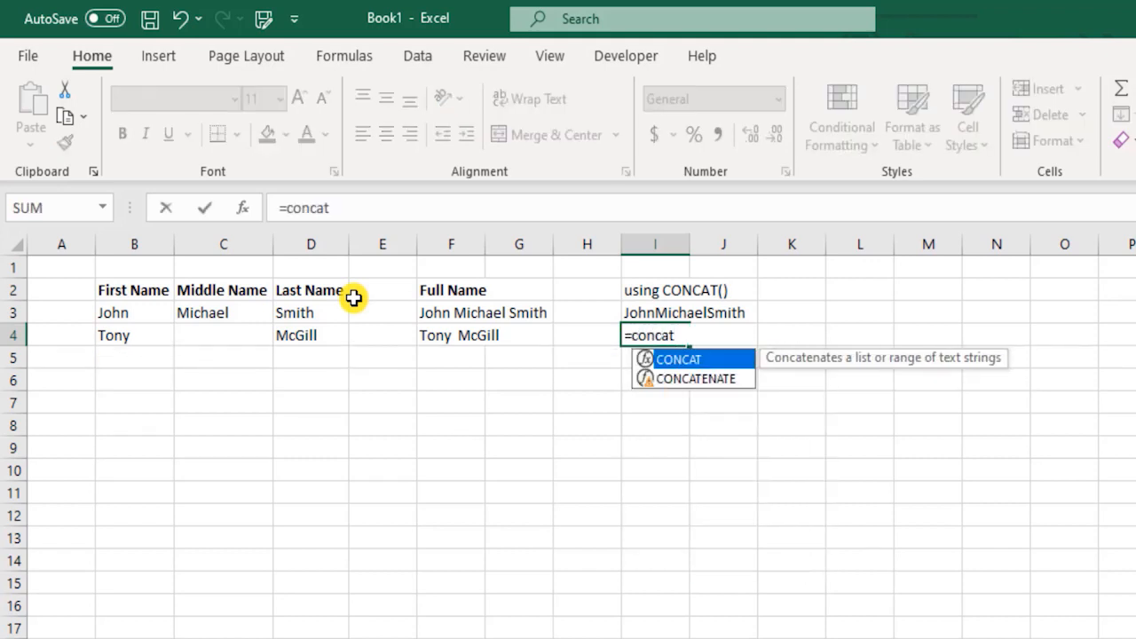
key("Tab")
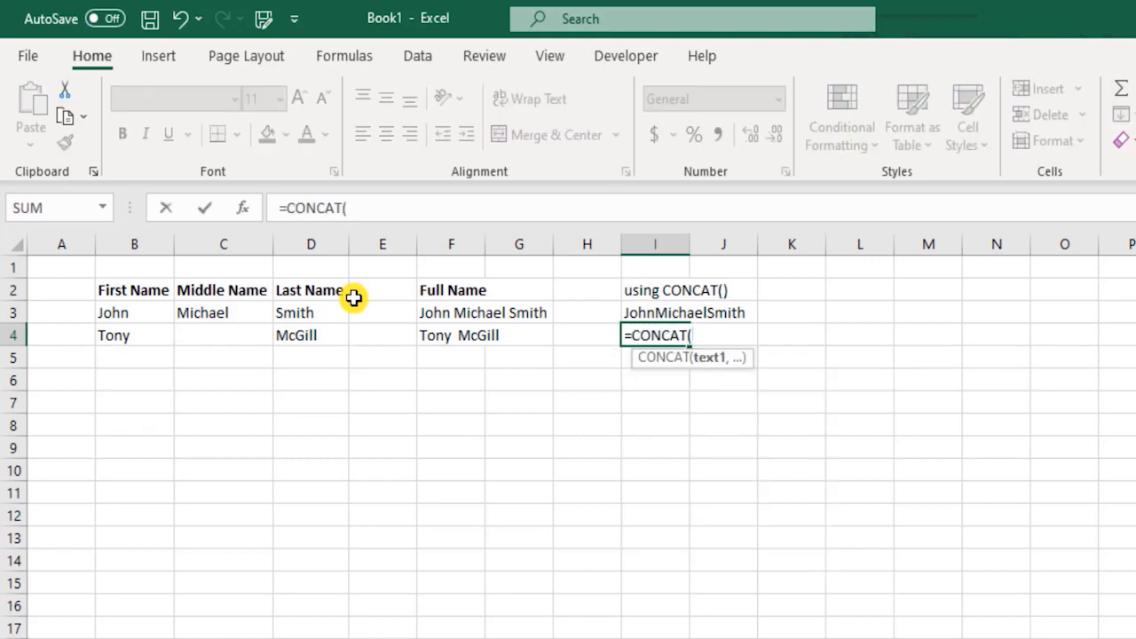
left_click(149, 334)
type(",")
left_click(233, 335)
type(",")
left_click(306, 334)
type(",")
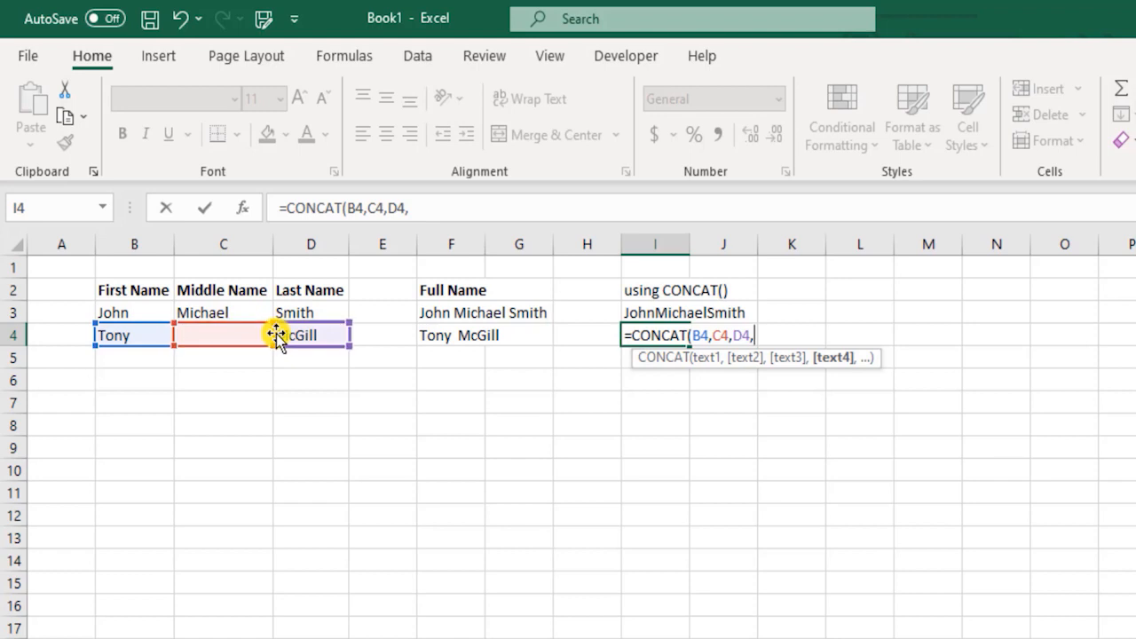
key("BackSpace")
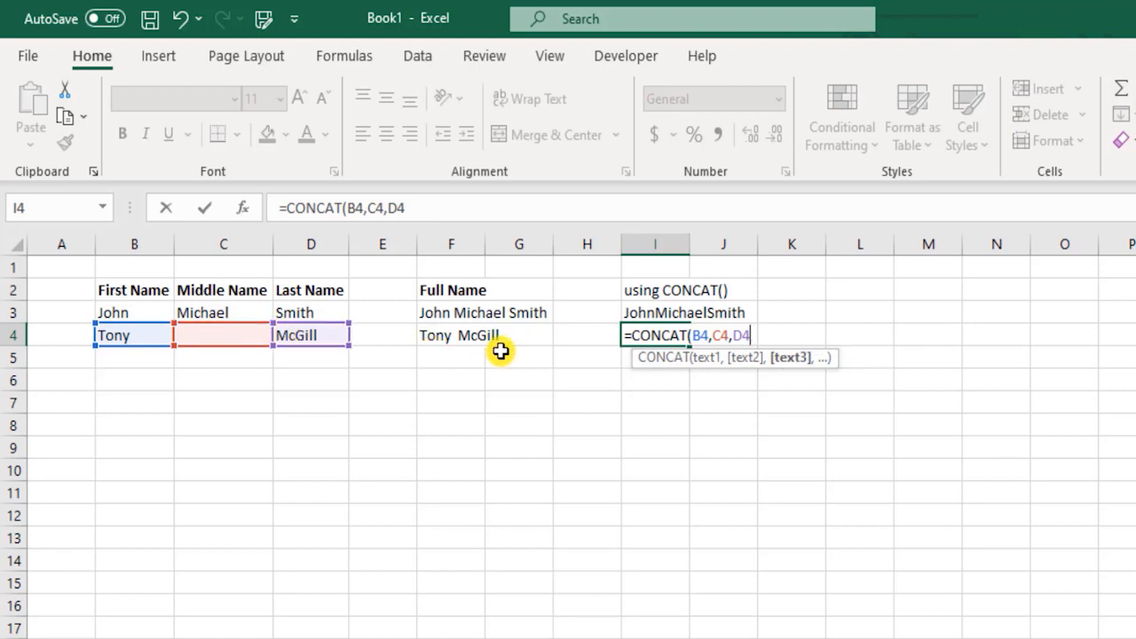
type(")")
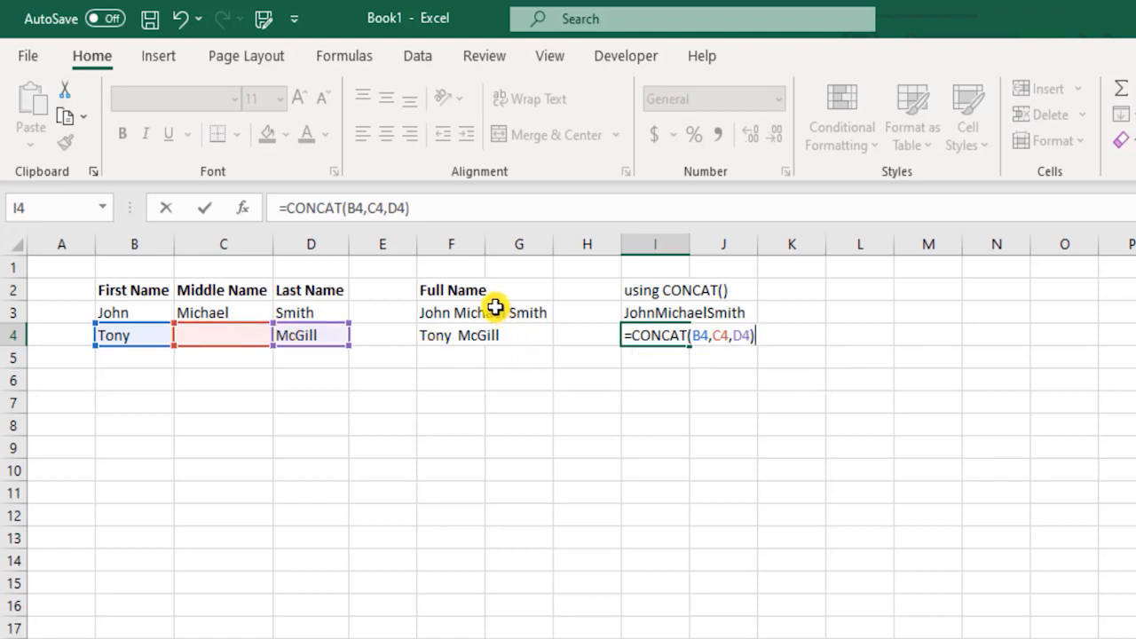
key("Return")
Step: Review I4's CONCAT references, noting the empty middle name cell C4
key("Up")
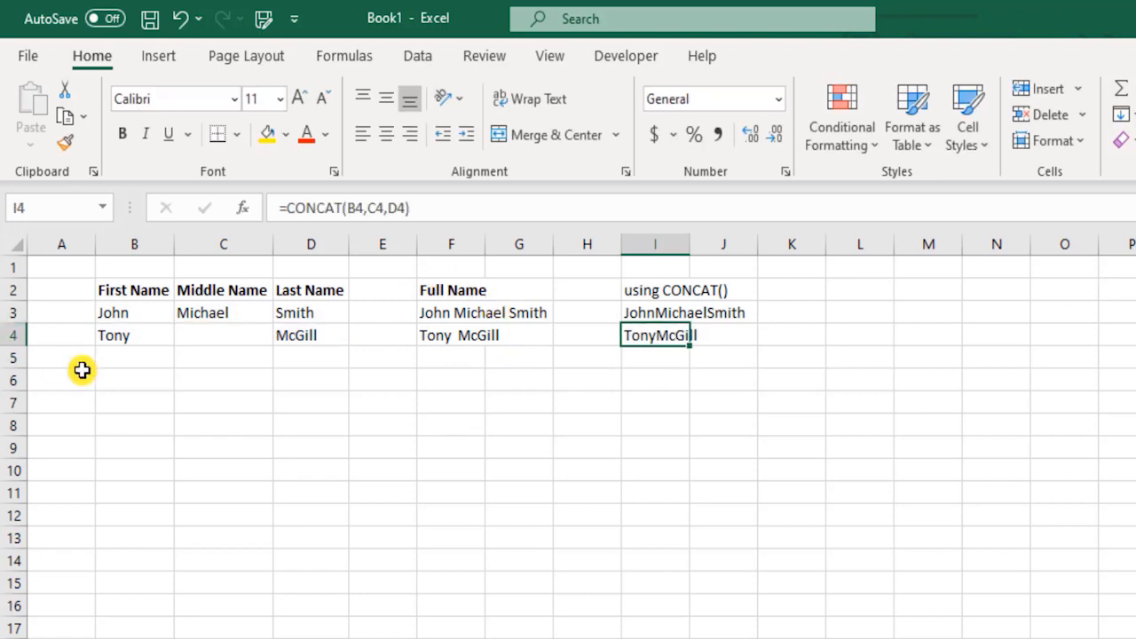
left_click(229, 332)
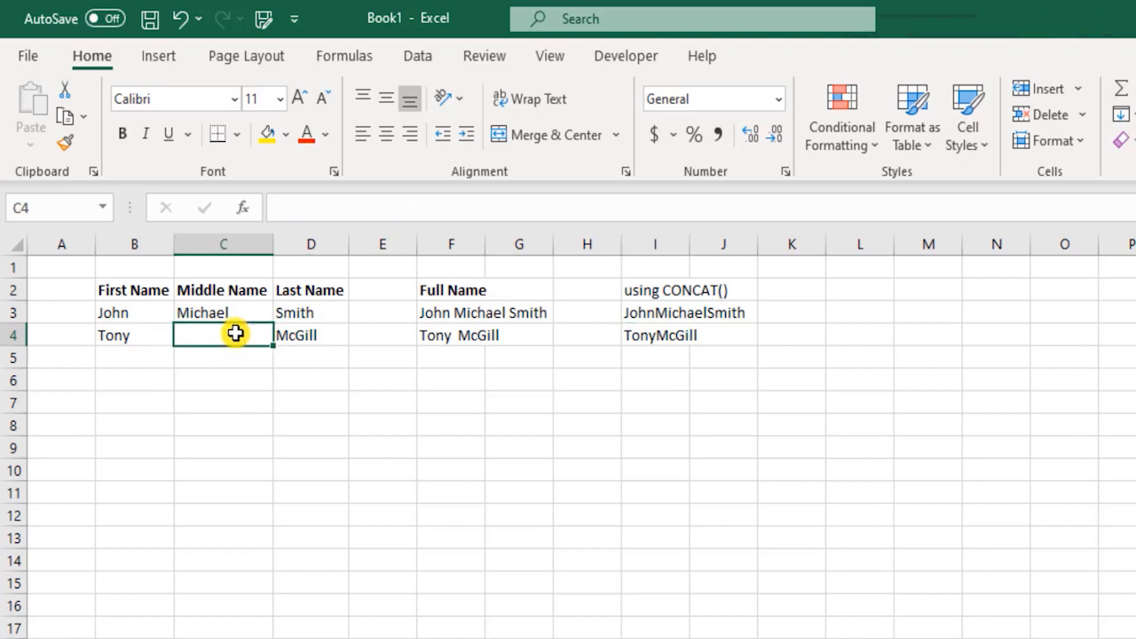
double_click(662, 333)
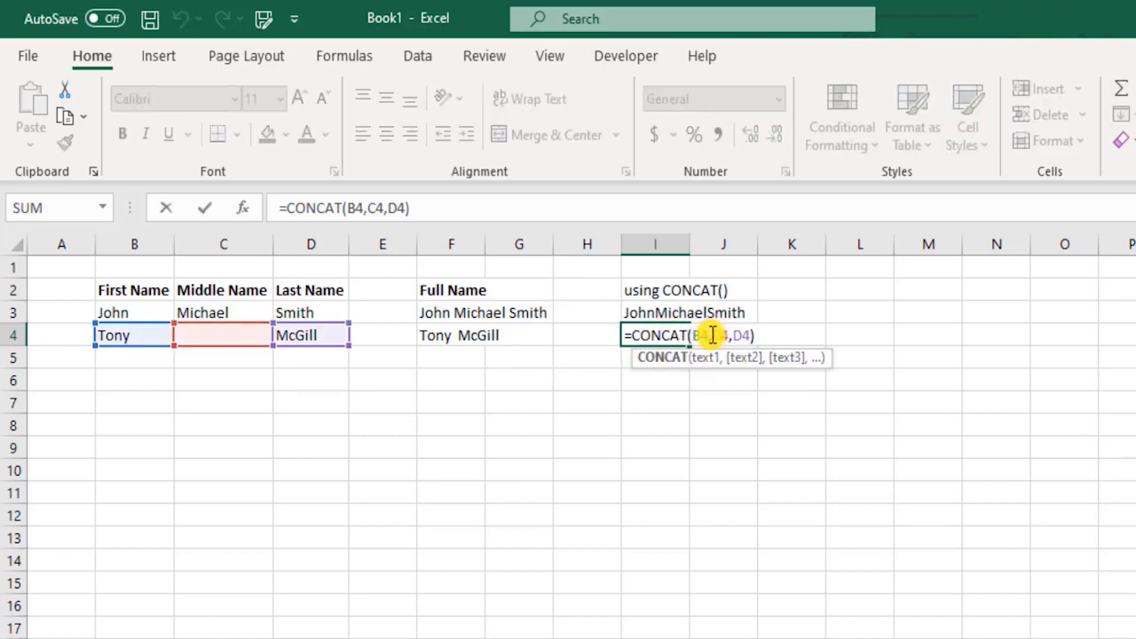
key("Escape")
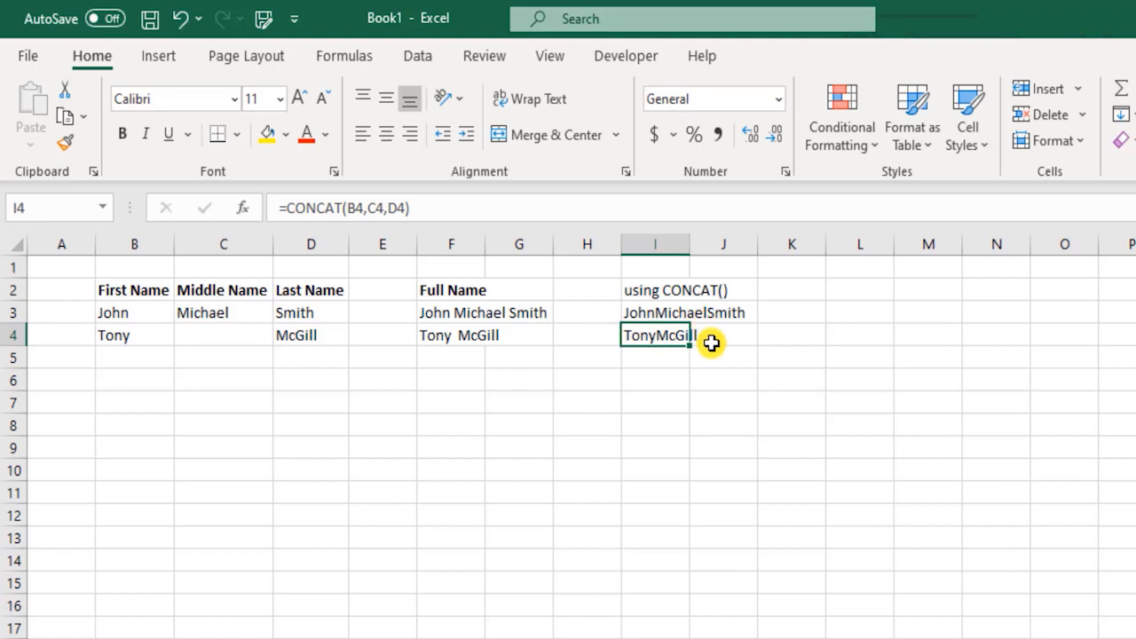
double_click(665, 335)
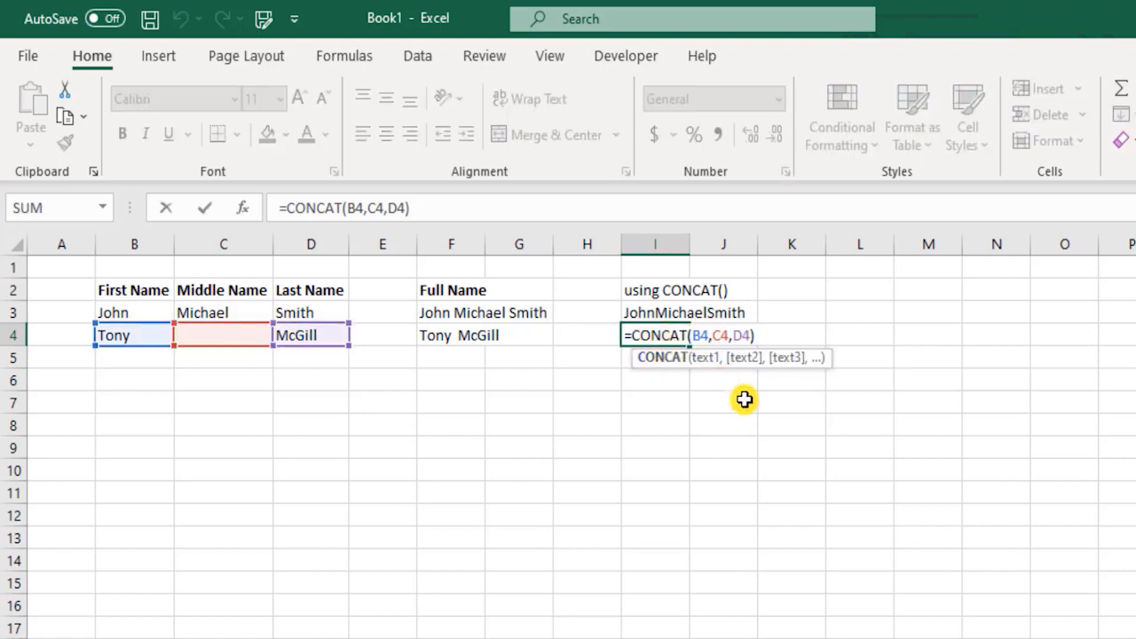
key("Escape")
Step: Type the heading 'using TEXTJOIN()' in L2
left_click(834, 285)
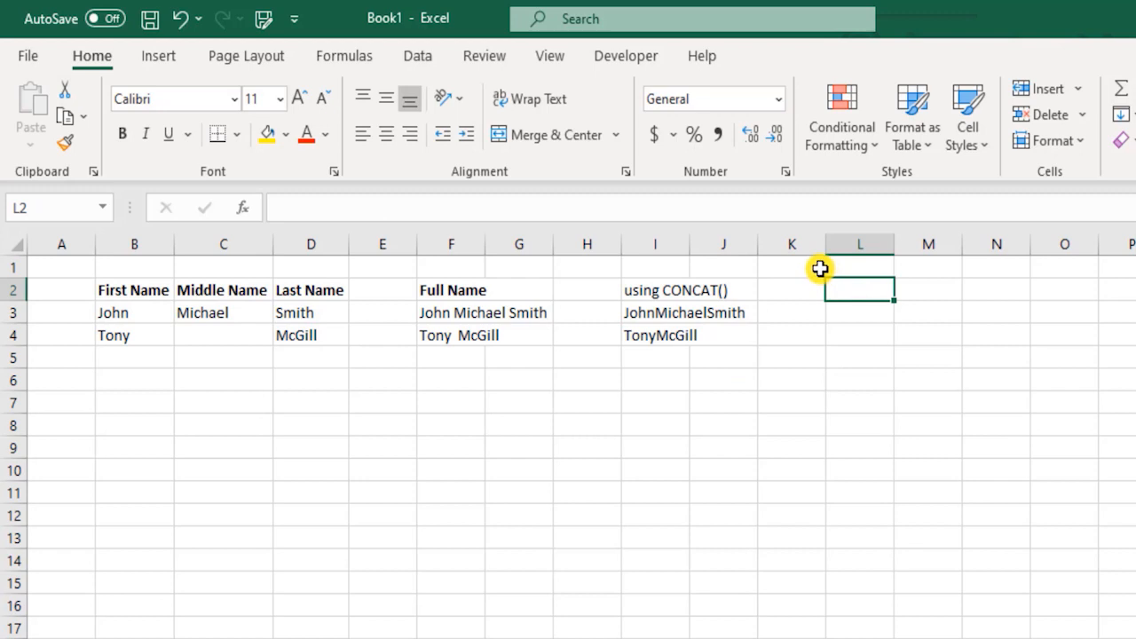
type("TEXT")
key("Escape")
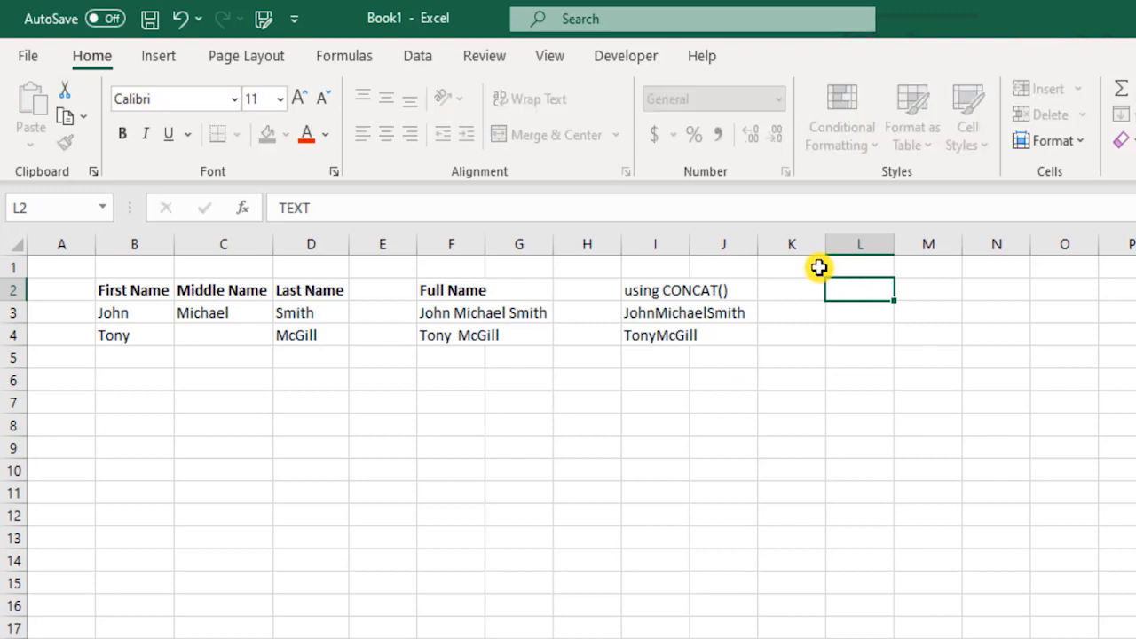
type("using T")
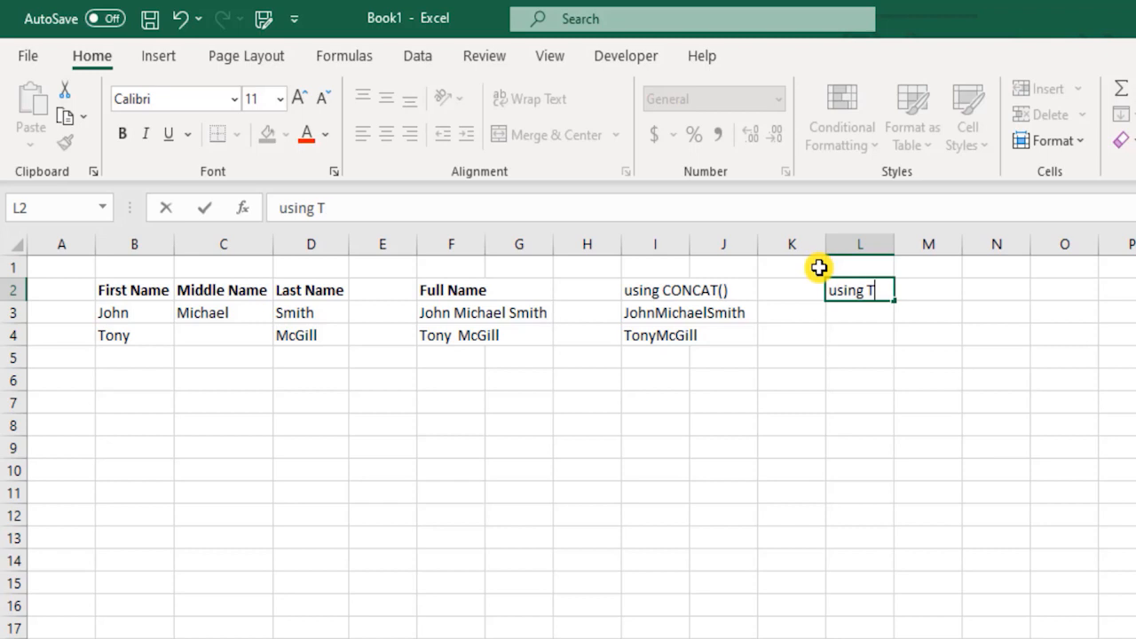
type("EXTJOIN()")
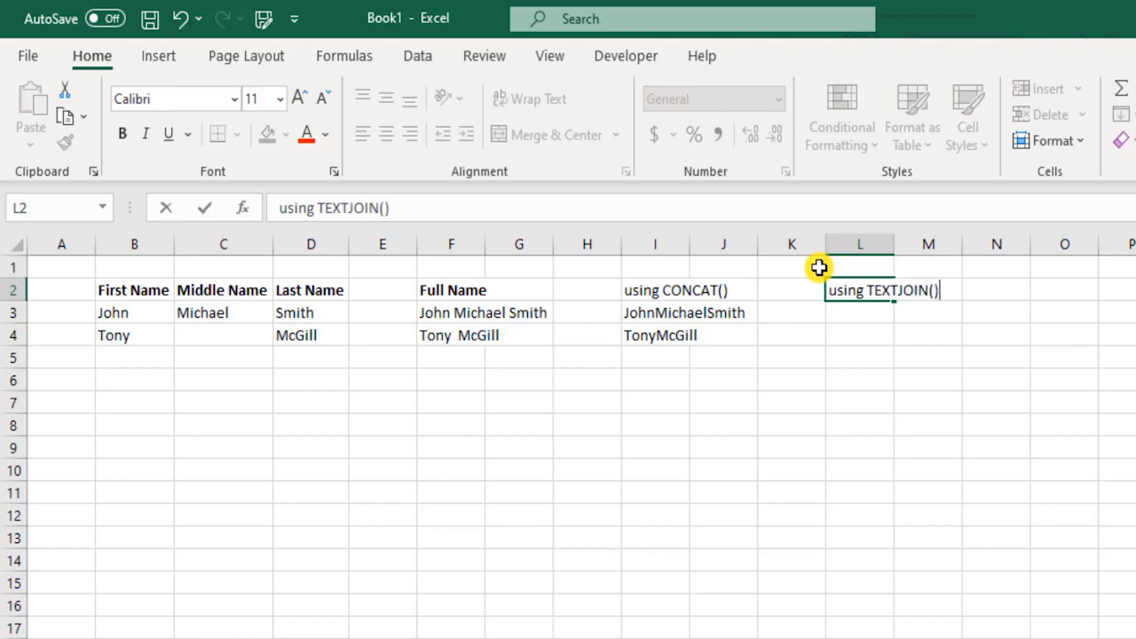
key("Return")
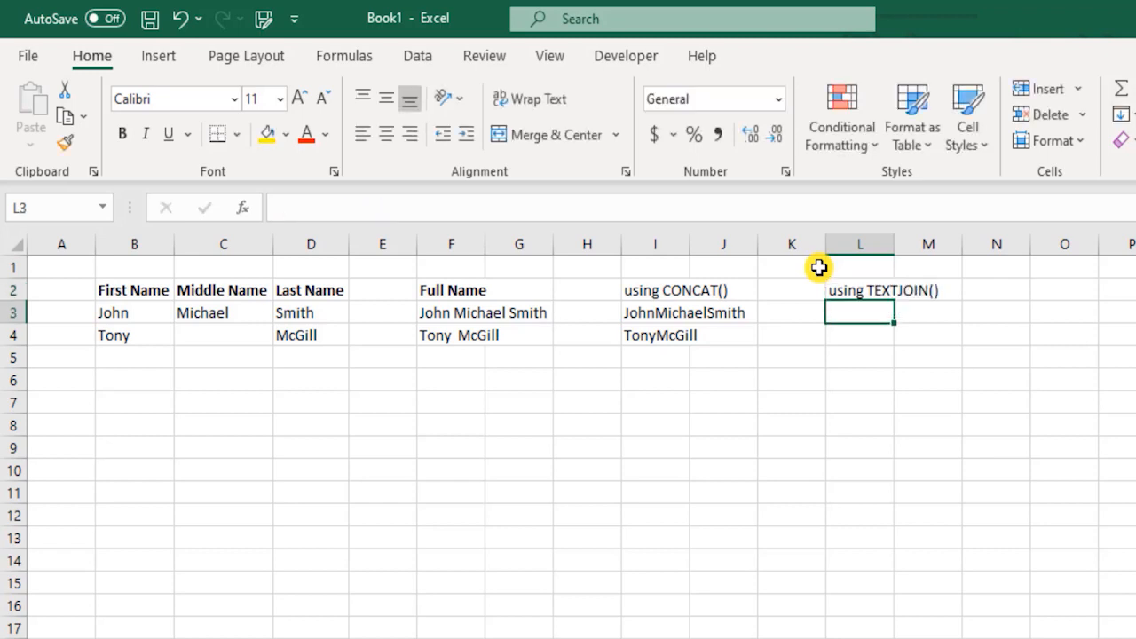
Step: Start a TEXTJOIN formula in L3 using the function autocomplete
type("=text")
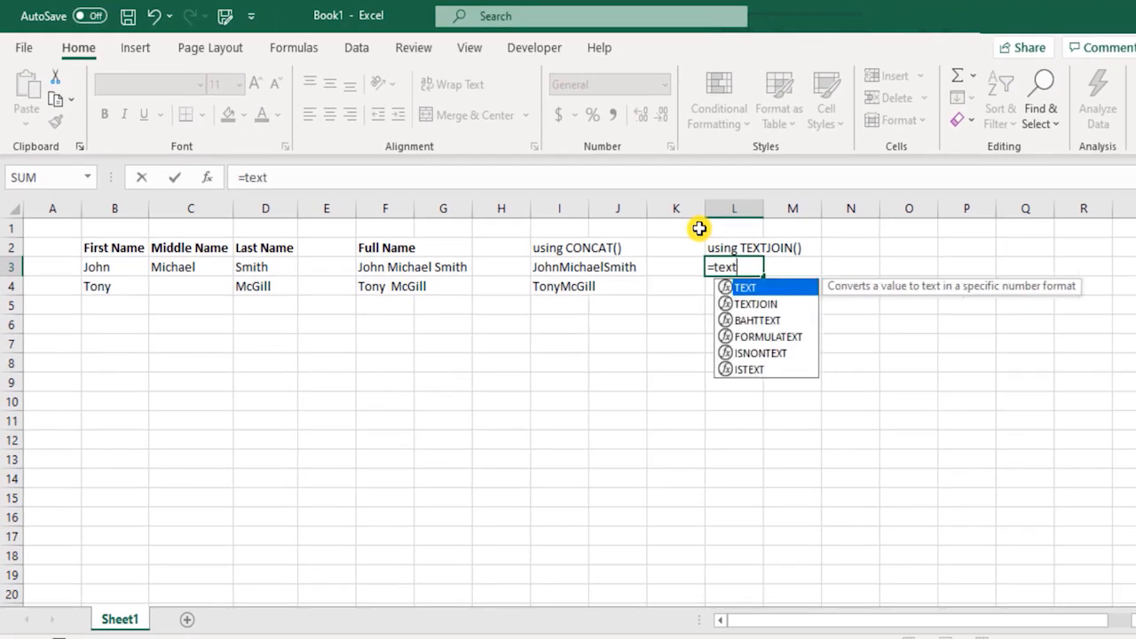
key("Down")
key("Tab")
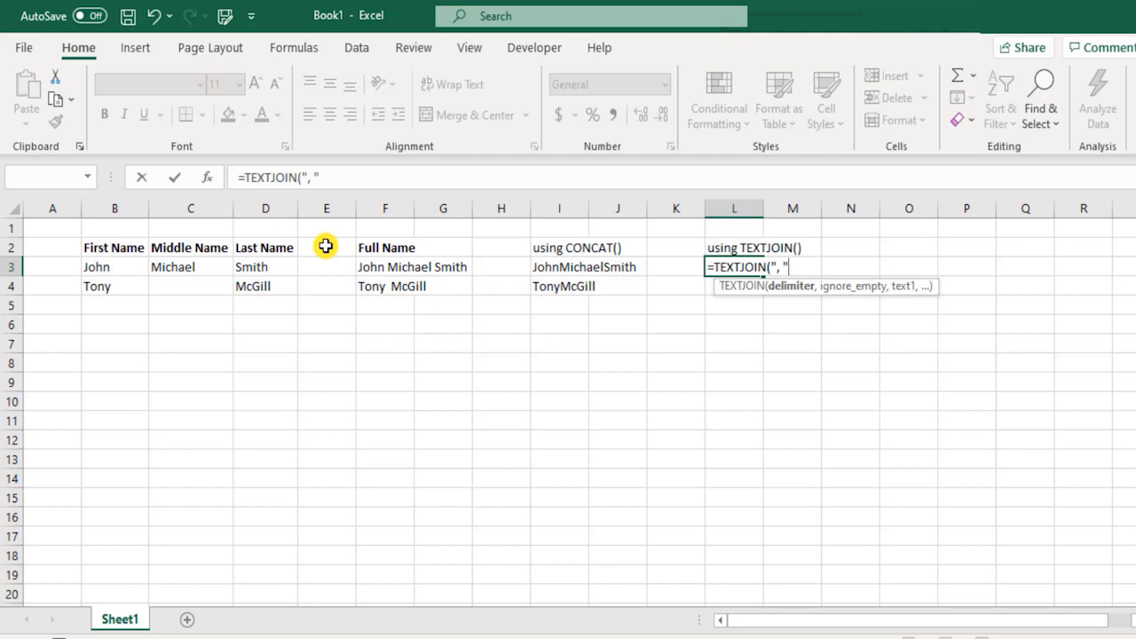
Step: Set ignore-empty to TRUE and add B3, C3 and D3 as the texts to join
type(",")
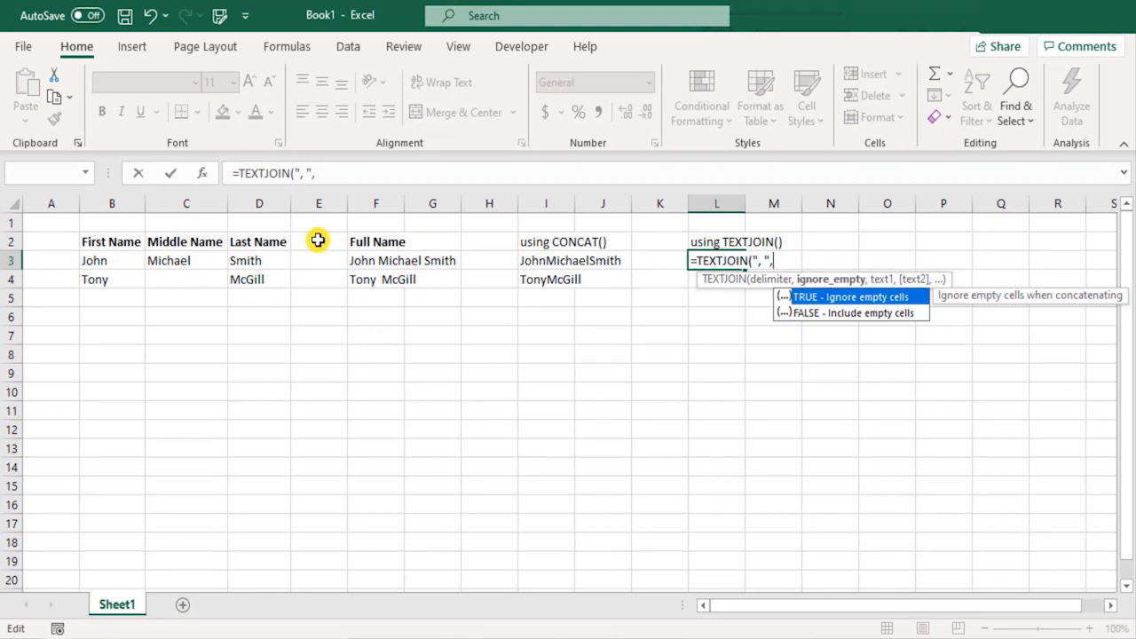
key("Down")
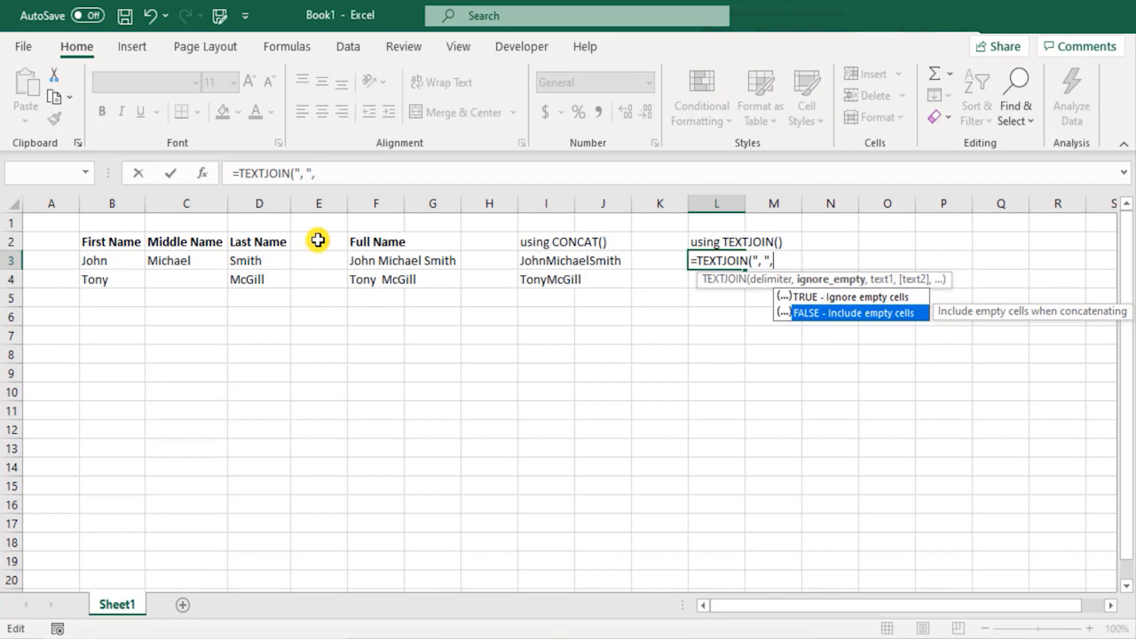
key("Up")
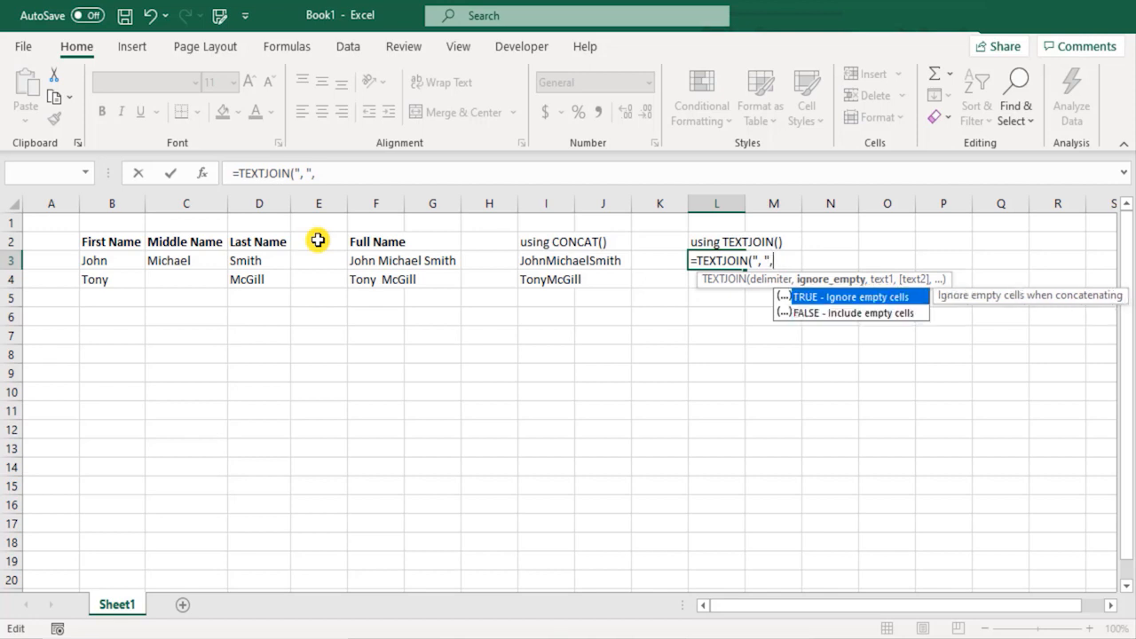
key("Escape")
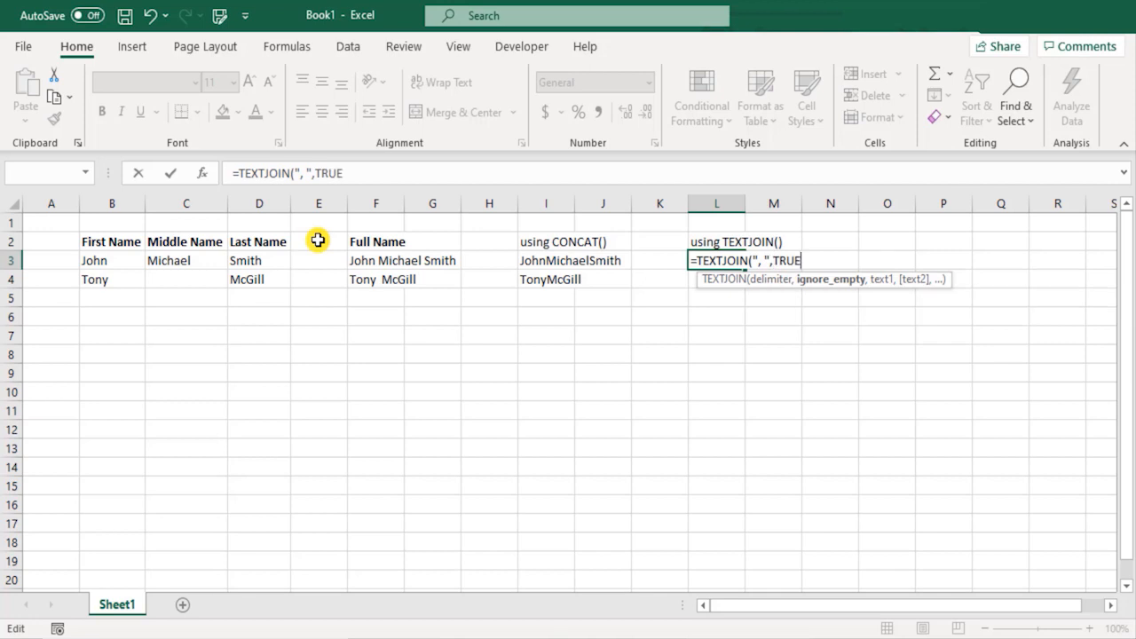
type(",")
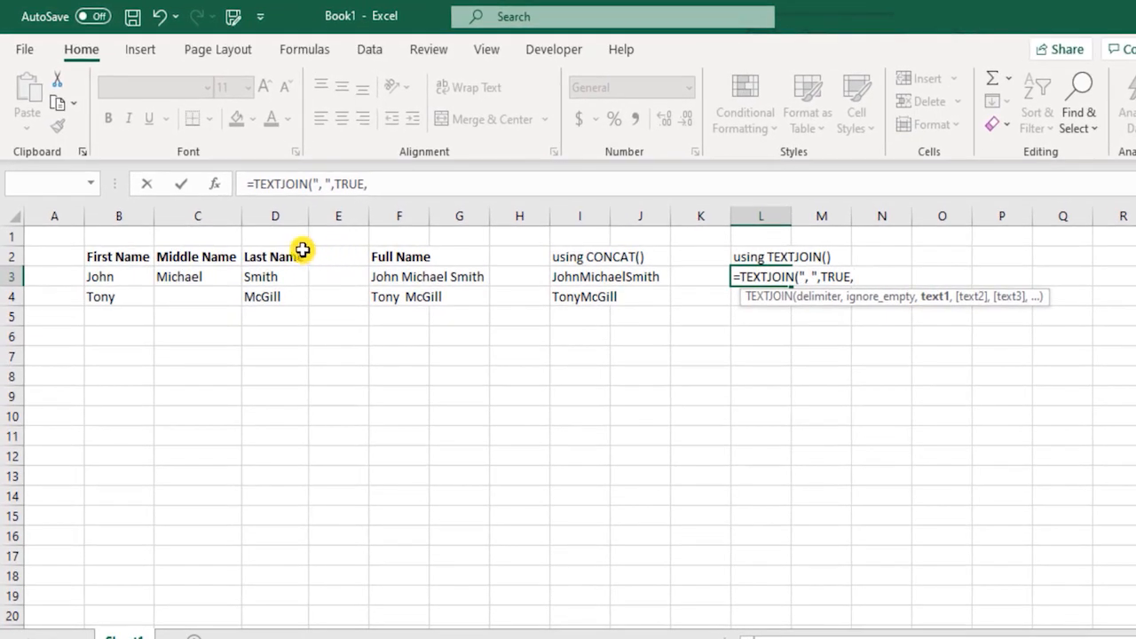
left_click(129, 277)
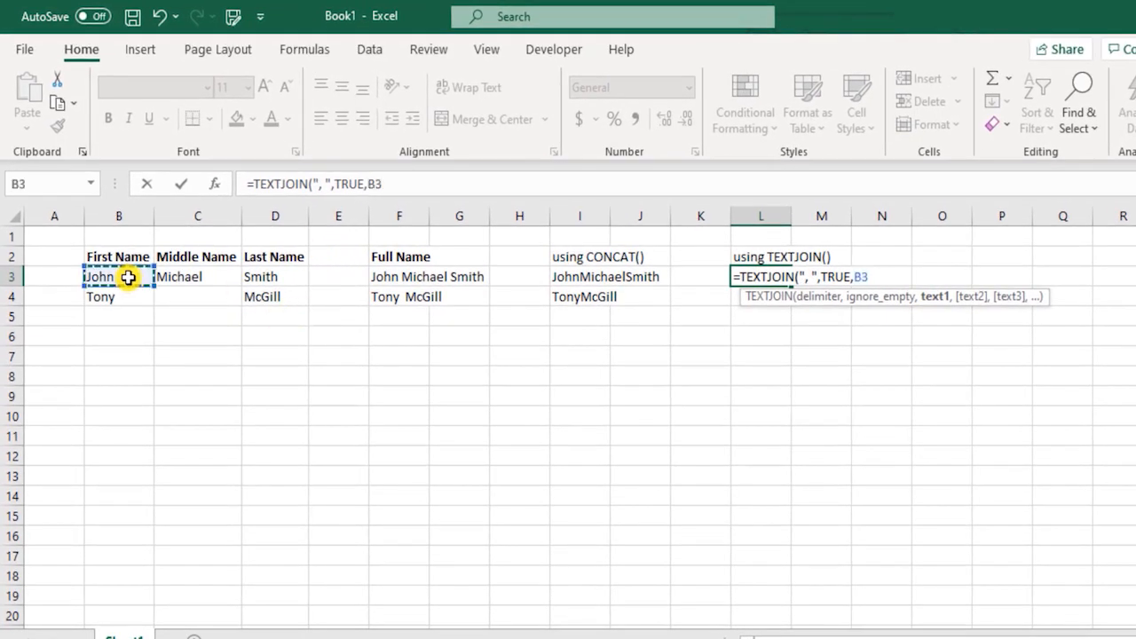
type(",")
left_click(186, 276)
type(",")
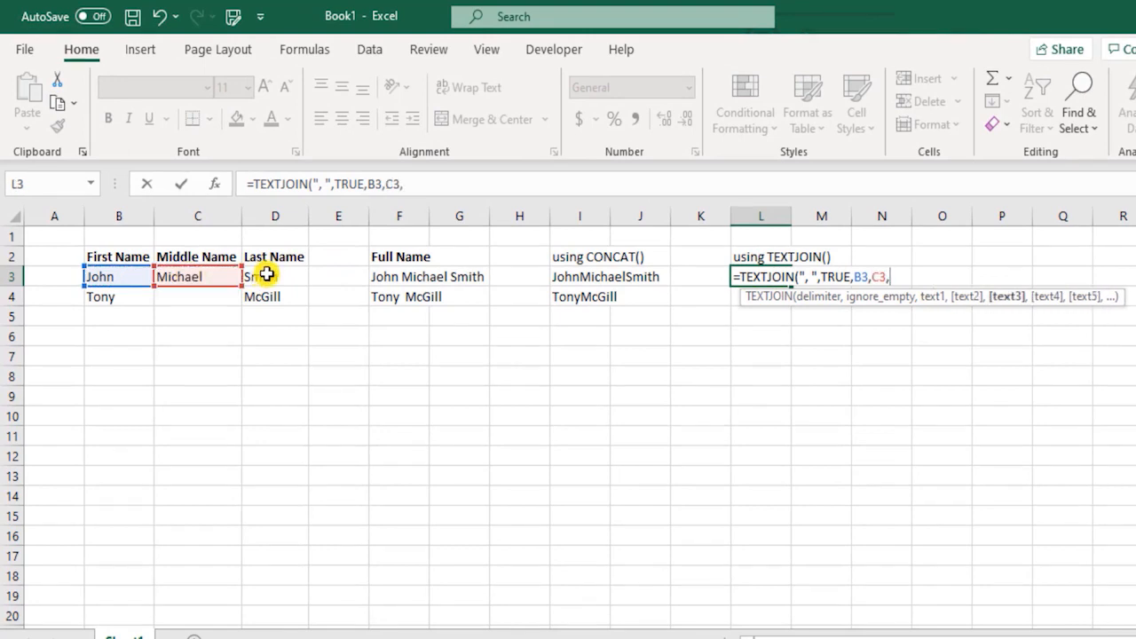
left_click(266, 275)
Step: Replace the separate references with range B3:D3, giving 'John, Michael, Smith' in L3
key("BackSpace")
key("BackSpace")
key("BackSpace")
key("BackSpace")
key("BackSpace")
key("BackSpace")
key("BackSpace")
key("BackSpace")
left_click_drag(145, 276, 268, 276)
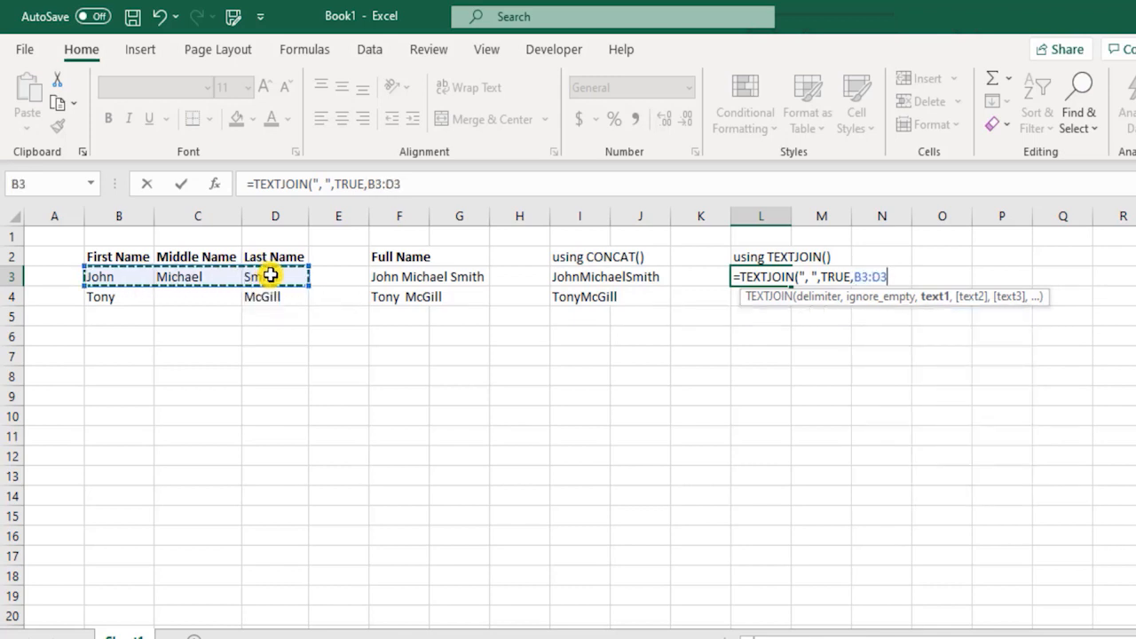
type(")")
key("Return")
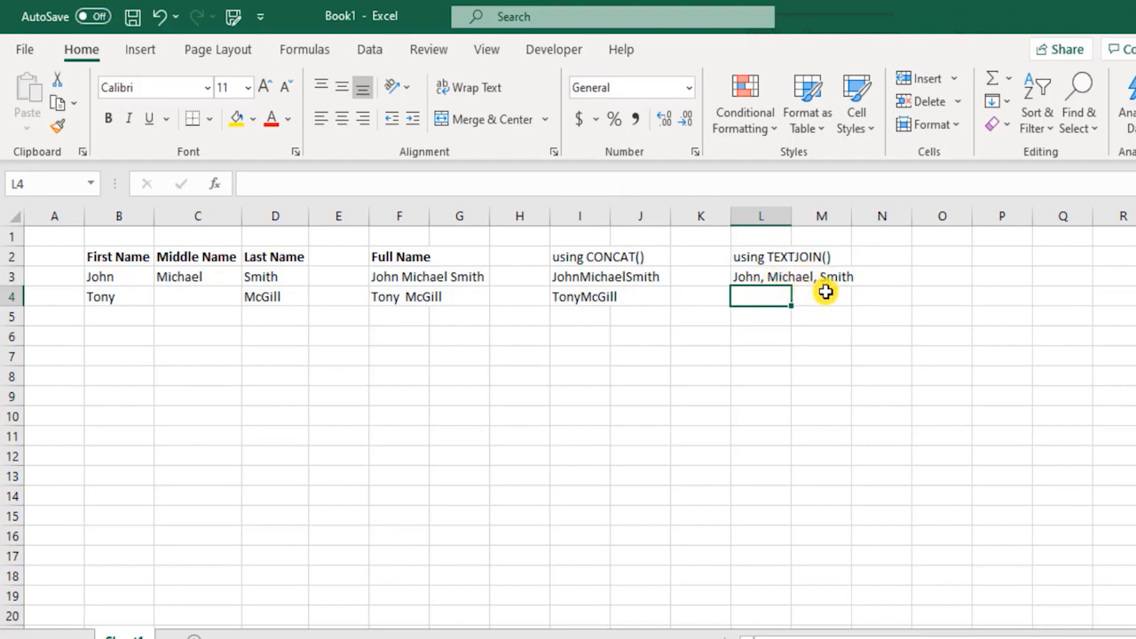
Step: Delete the comma from L3's delimiter, leaving a single space
double_click(769, 278)
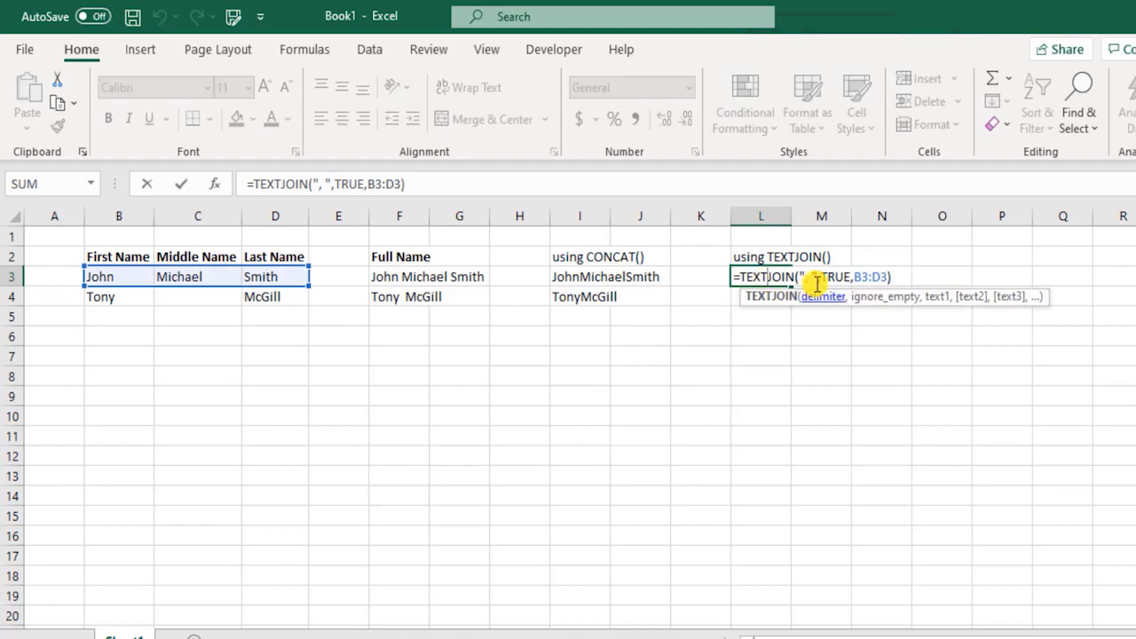
left_click(806, 276)
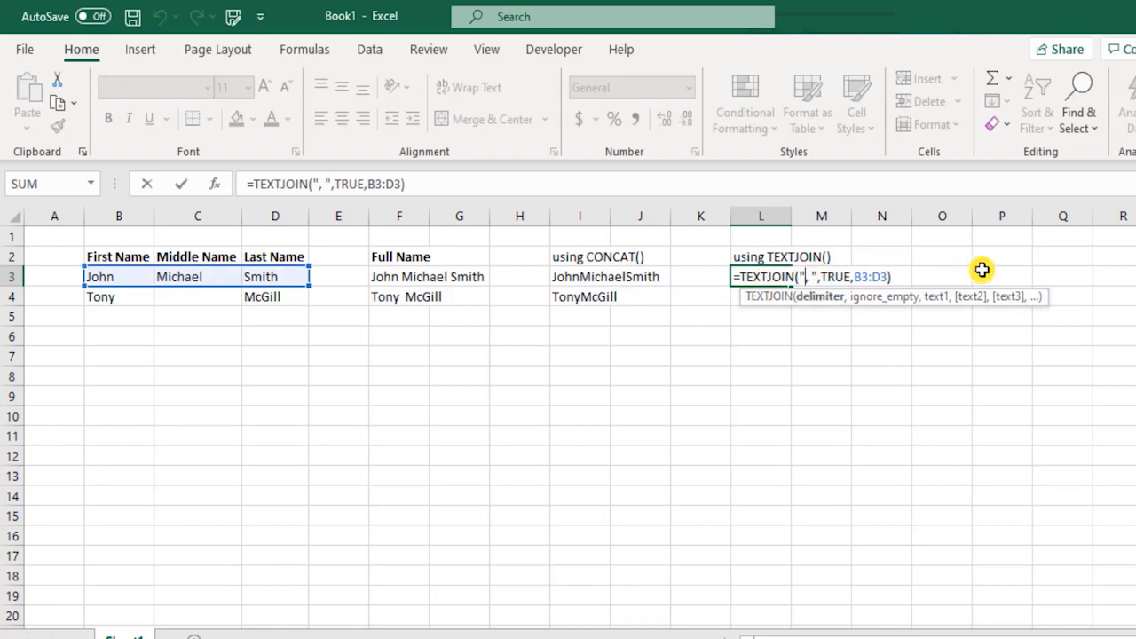
key("Delete")
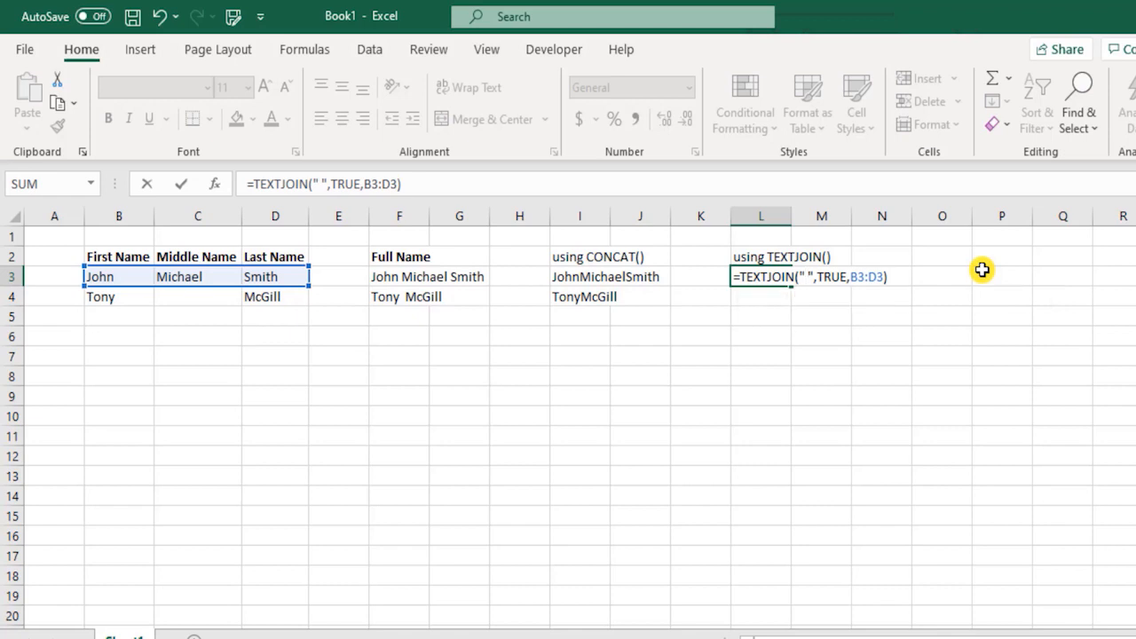
Step: Commit the space delimiter, then try an underscore delimiter in L3's TEXTJOIN formula
key("Return")
key("Up")
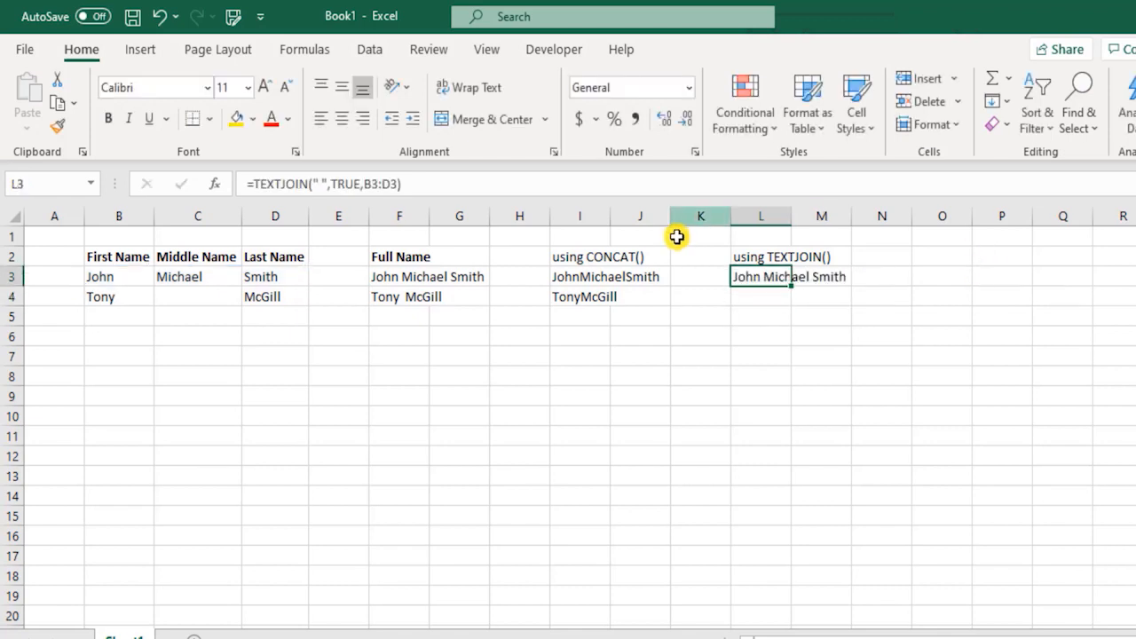
double_click(769, 276)
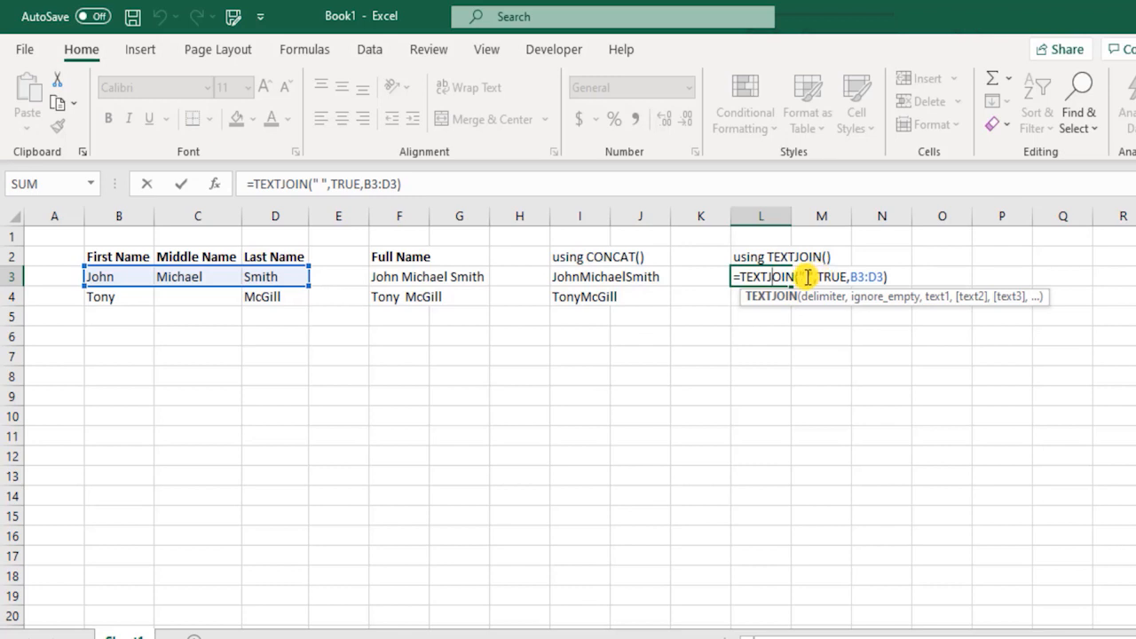
double_click(809, 276)
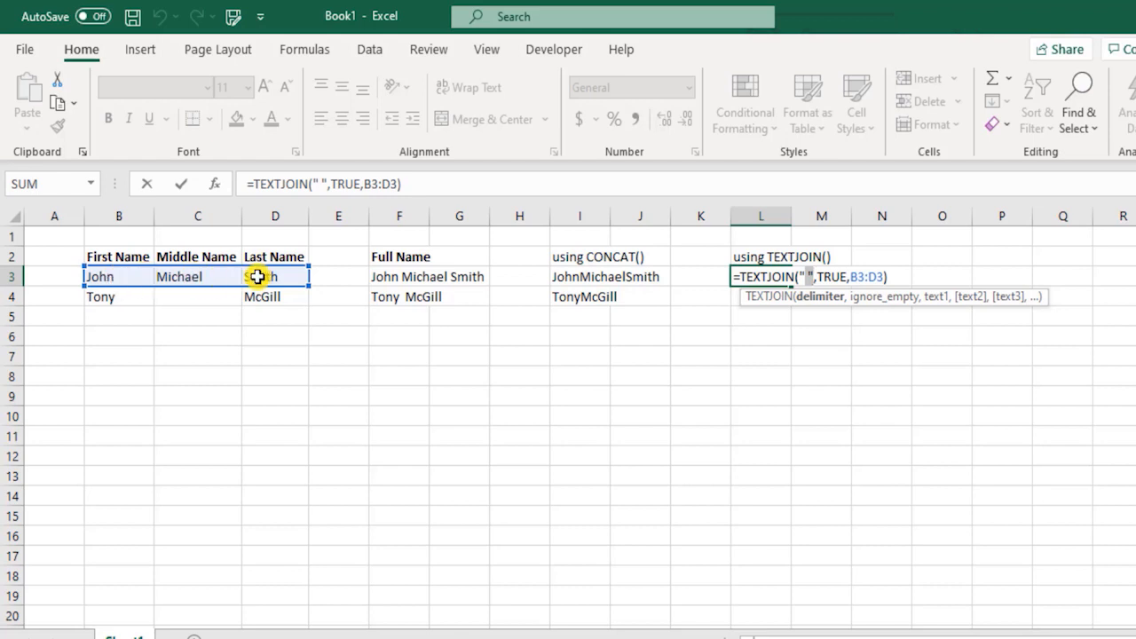
left_click(805, 276)
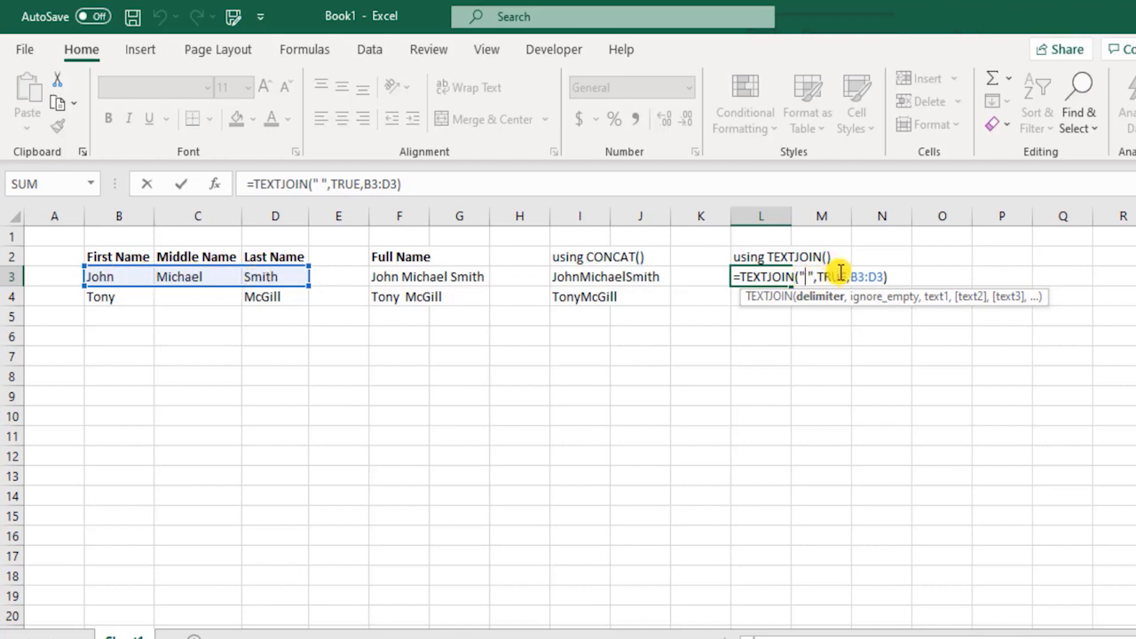
key("Delete")
type("_")
key("Return")
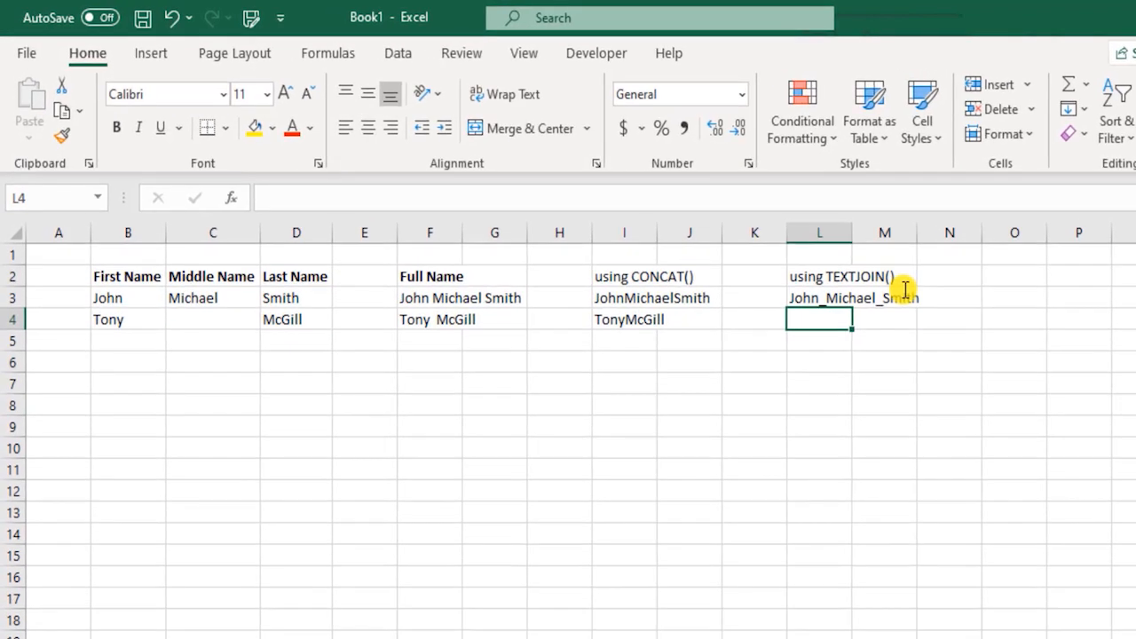
Step: Undo the underscore change so L3 shows 'John Michael Smith' again
left_click(1001, 401)
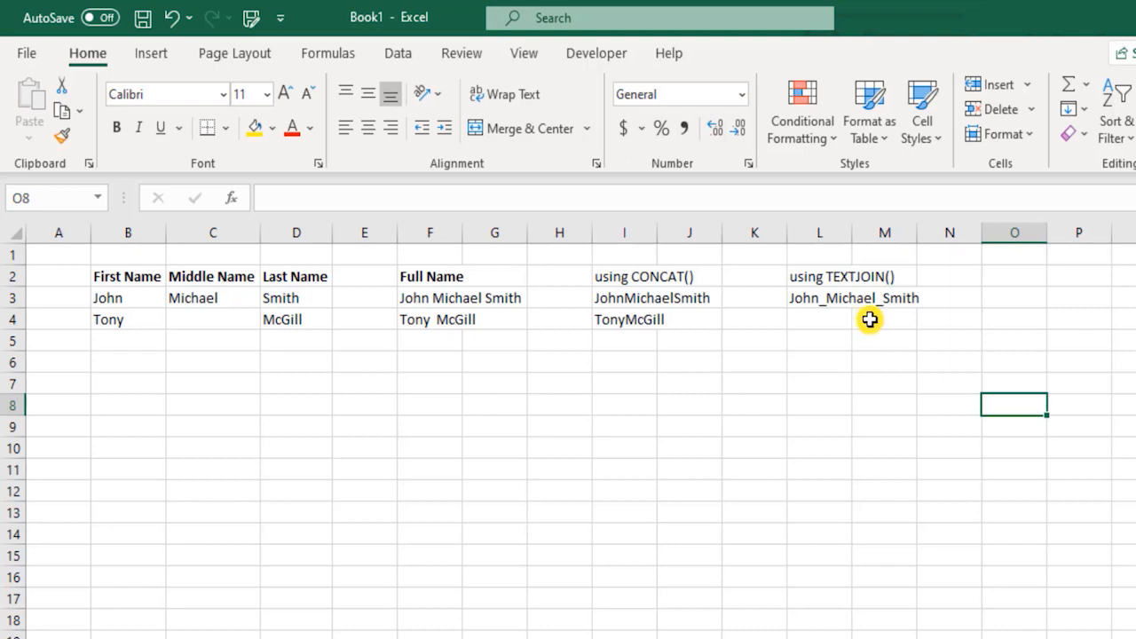
key("ctrl+z")
left_click(825, 319)
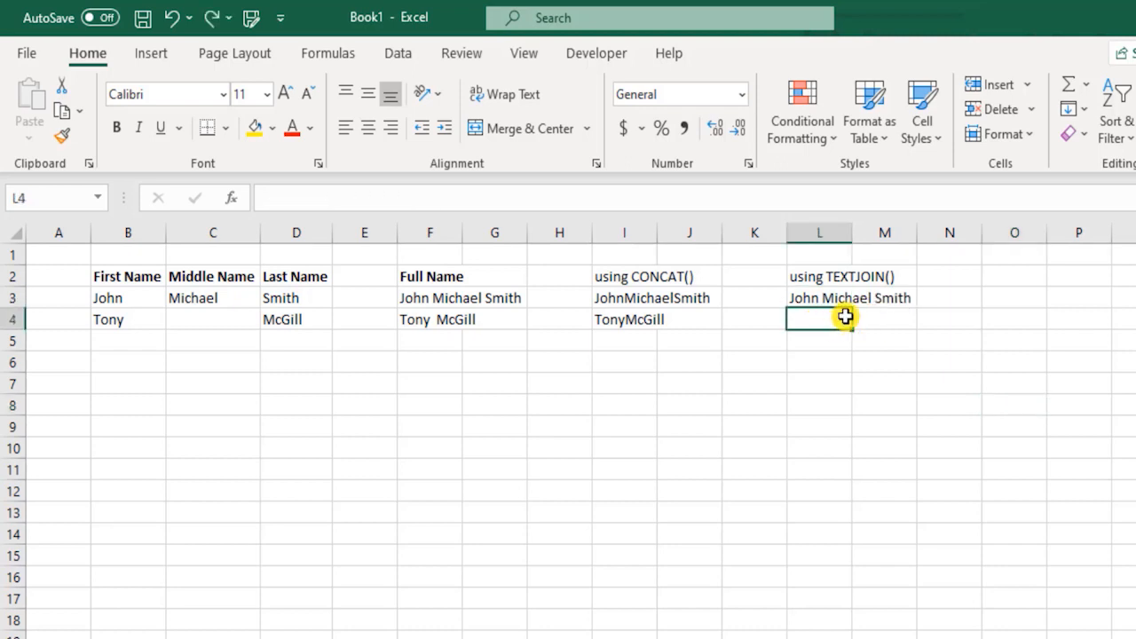
Step: Begin a TEXTJOIN formula in L4 with a space delimiter and TRUE for ignore-empty
type("=text")
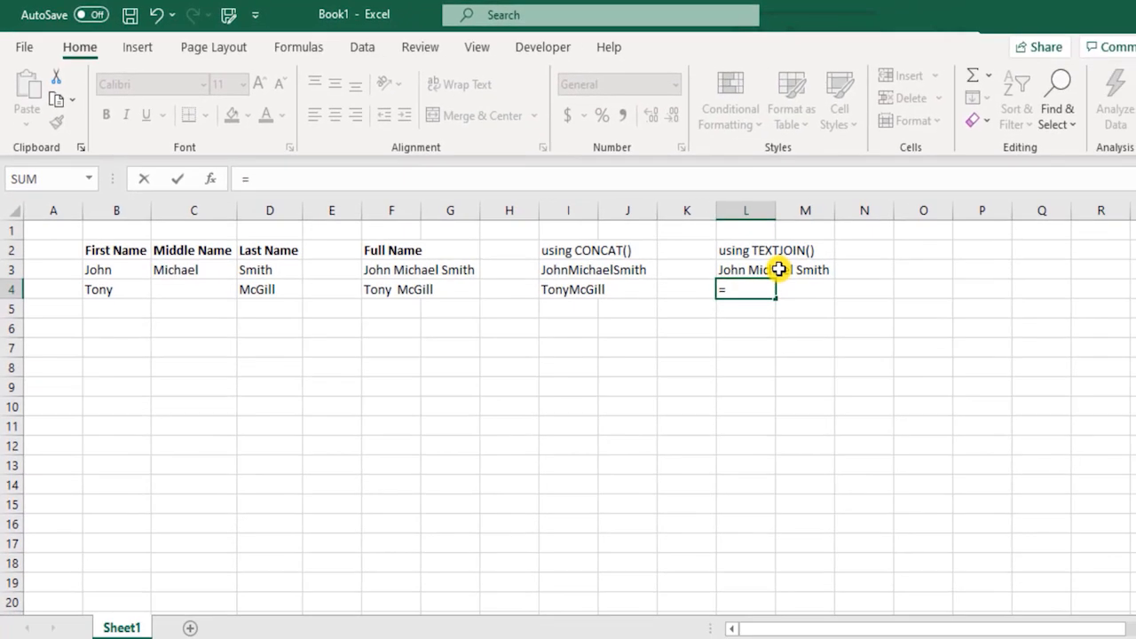
key("Down")
key("Tab")
type("\" \"")
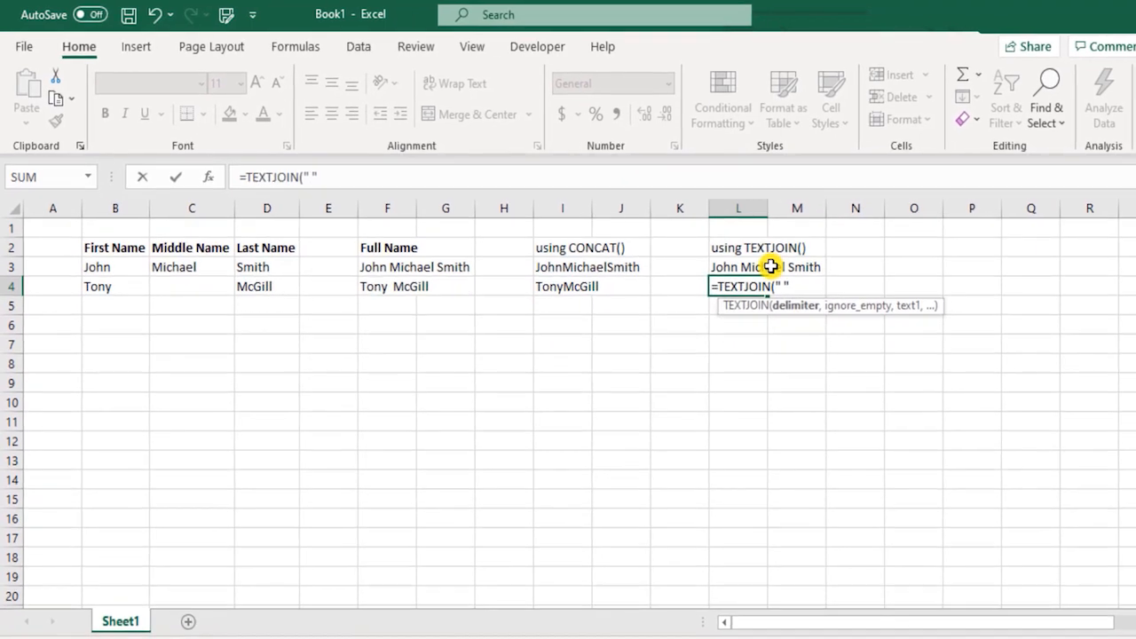
type(",")
key("Down")
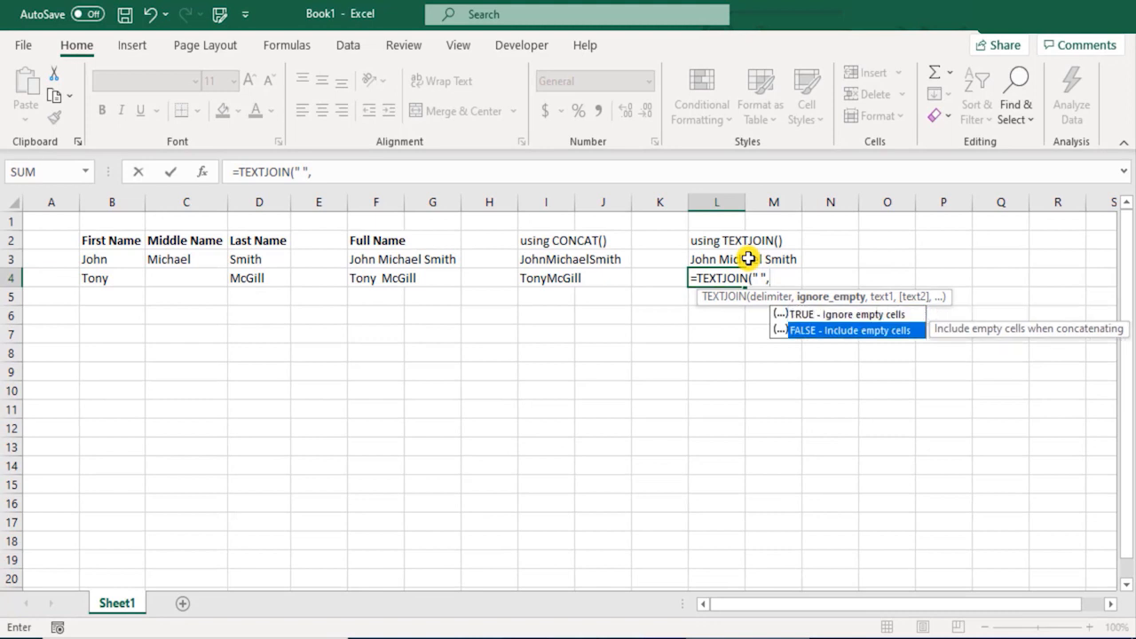
key("Up")
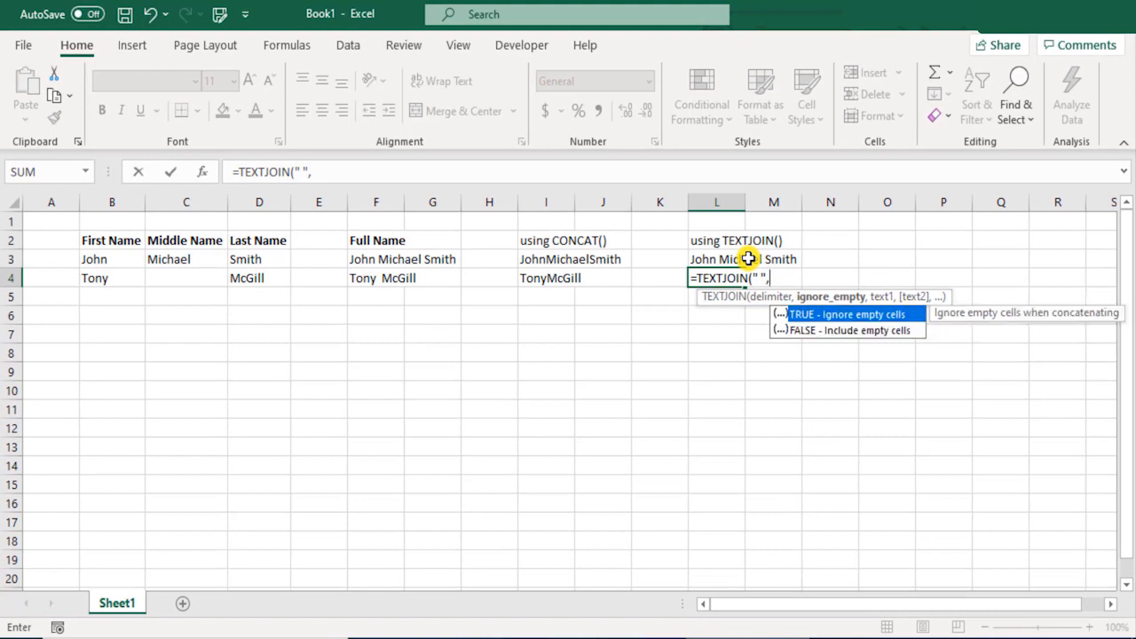
key("Tab")
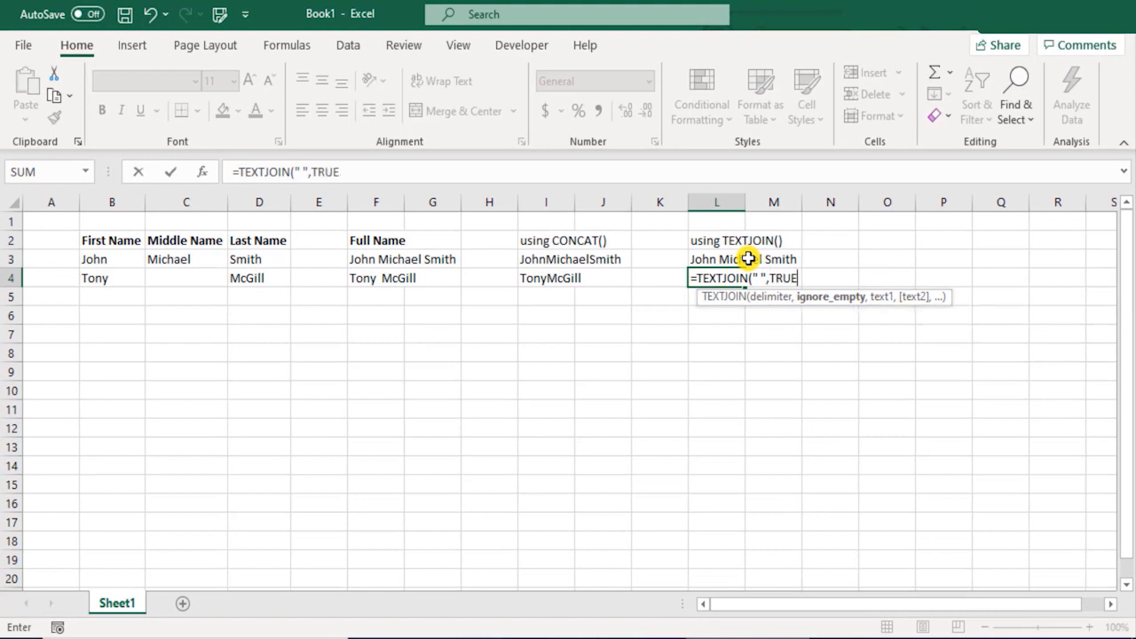
type(",")
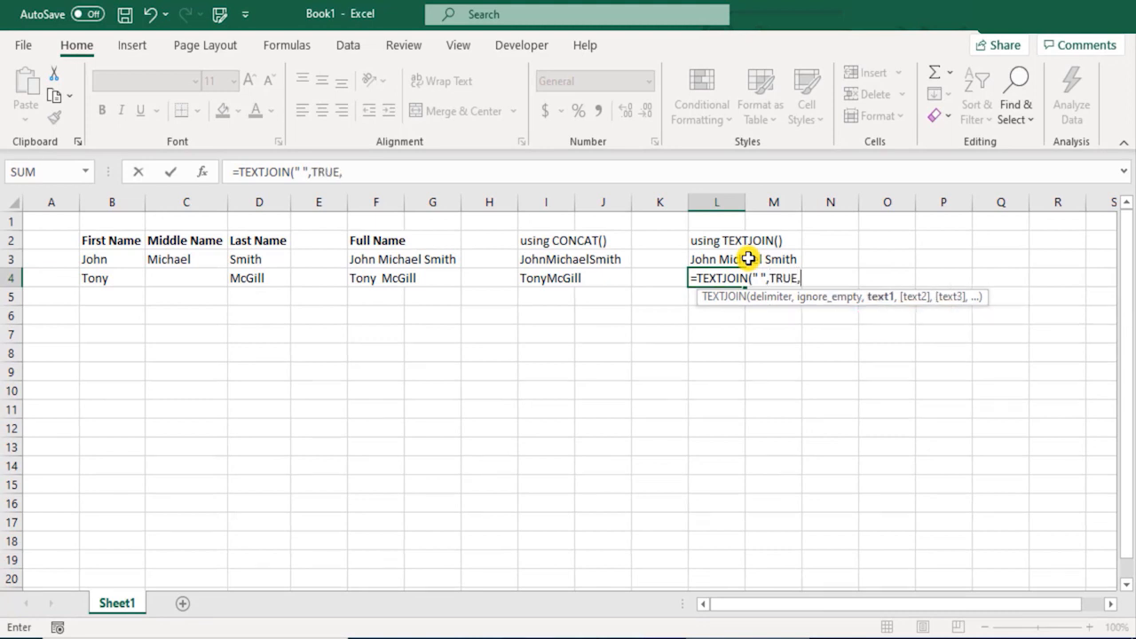
Step: Switch the ignore-empty argument to FALSE and finish the formula with range B4:D4
key("BackSpace")
key("BackSpace")
key("BackSpace")
key("BackSpace")
key("BackSpace")
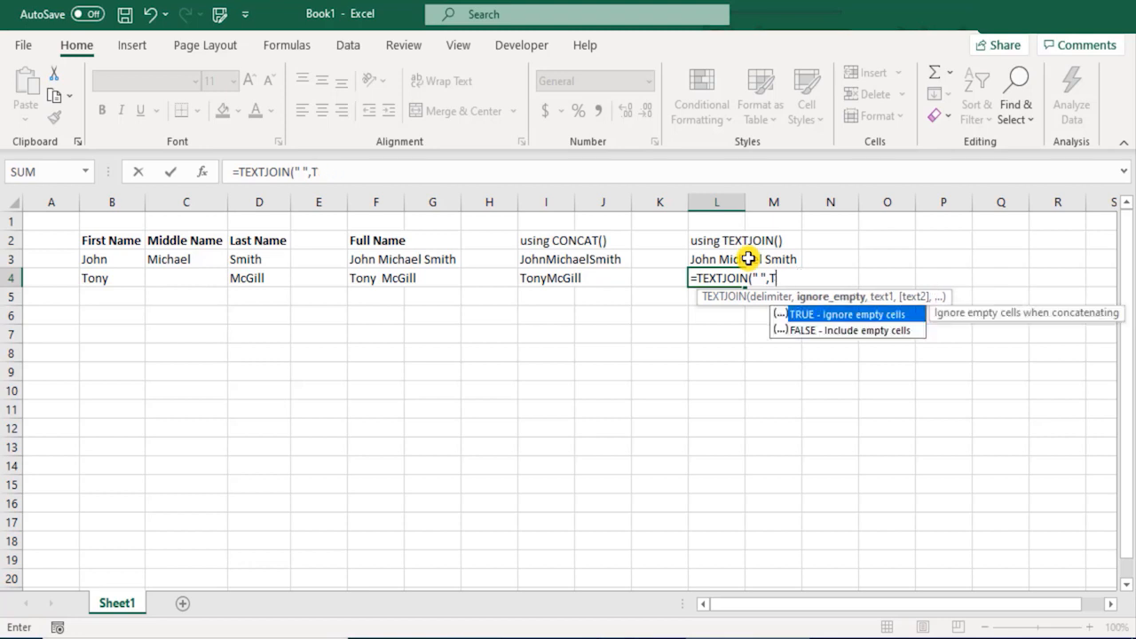
key("Tab")
type(",")
key("Left")
key("Left")
key("Left")
key("Left")
key("Left")
key("Left")
key("Left")
key("Left")
key("Left")
key("Left")
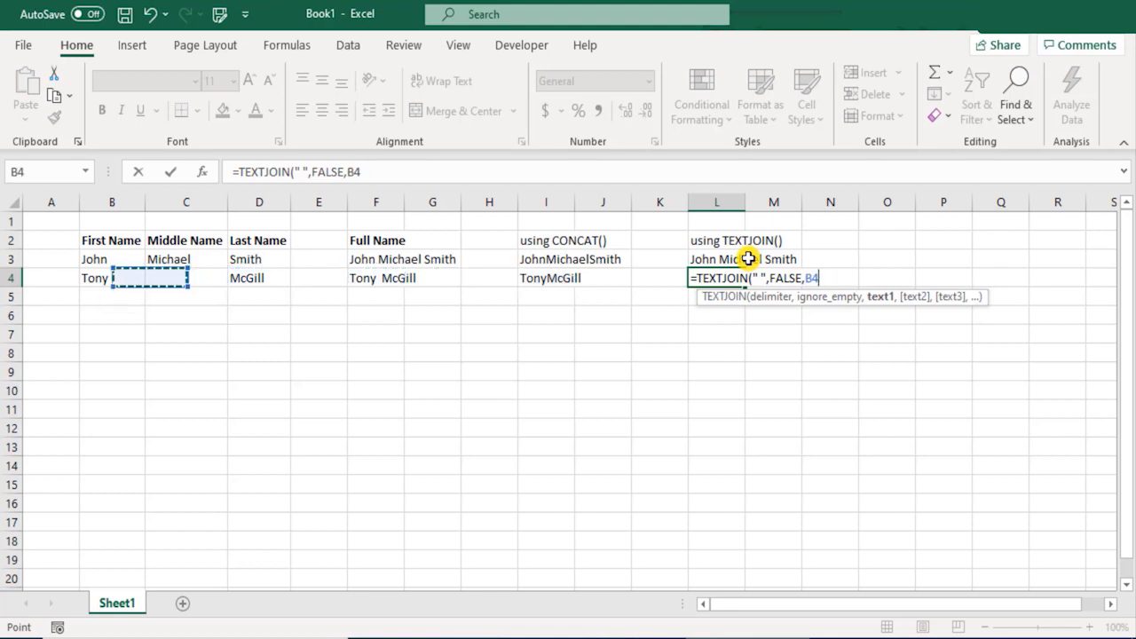
key("shift+Right")
key("shift+Right")
type(")")
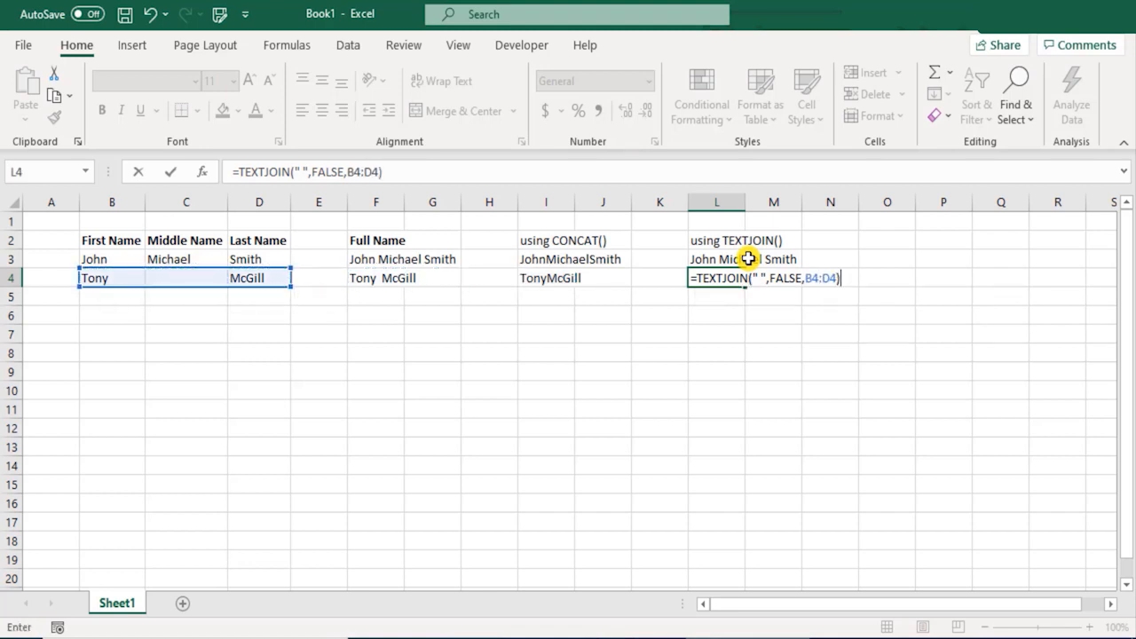
key("Return")
key("Up")
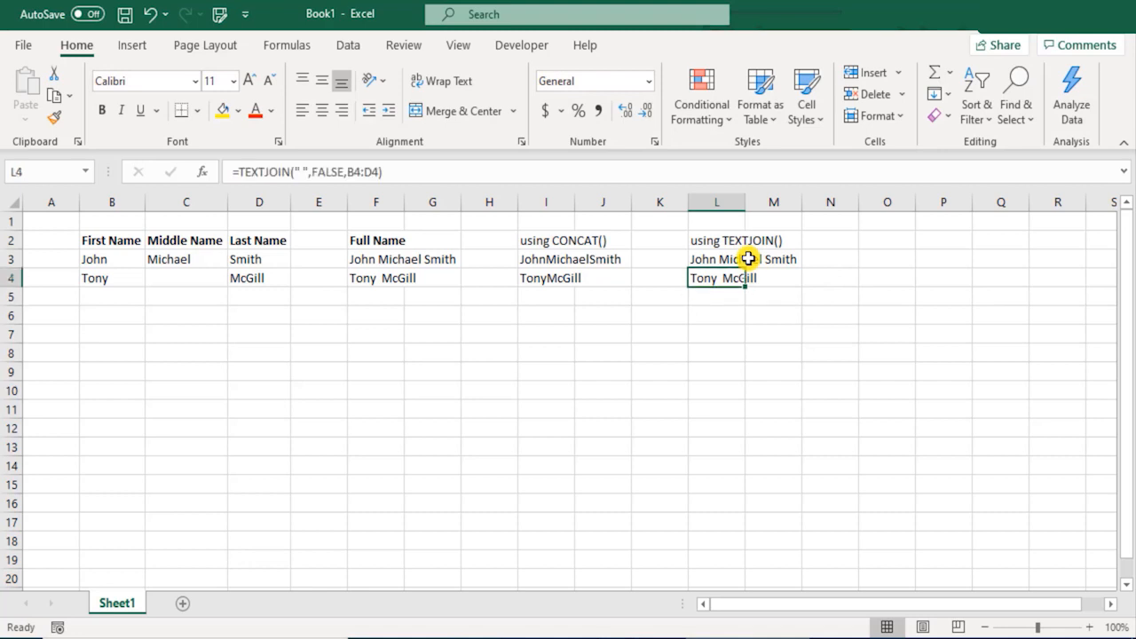
key("F2")
key("Left")
key("Left")
key("Left")
key("Left")
key("Left")
key("Left")
key("Left")
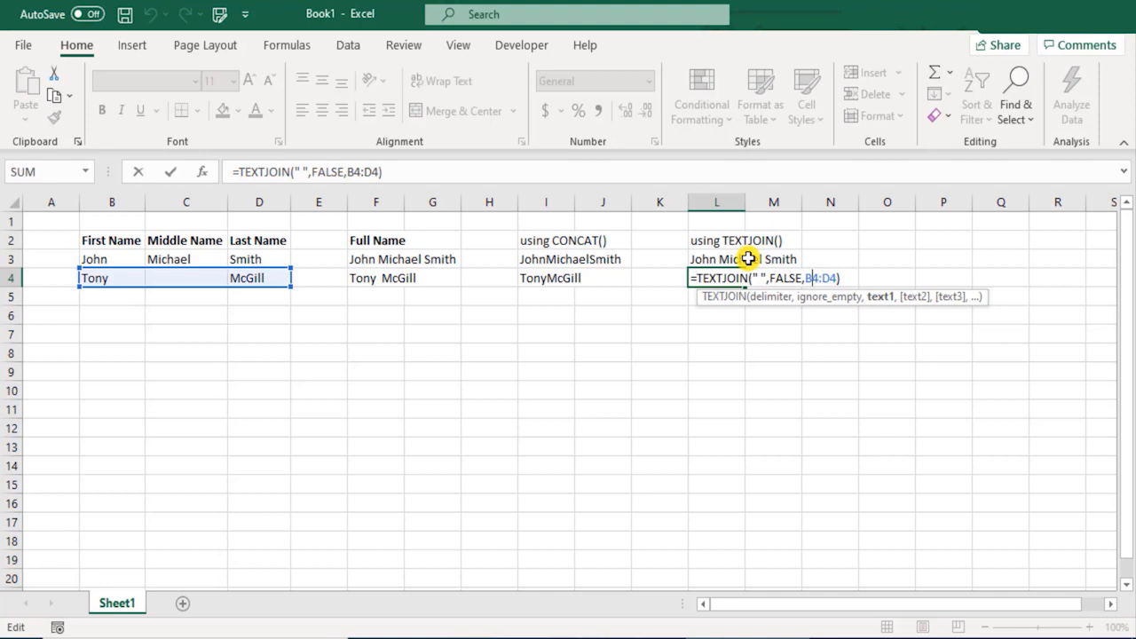
key("ctrl+shift+Left")
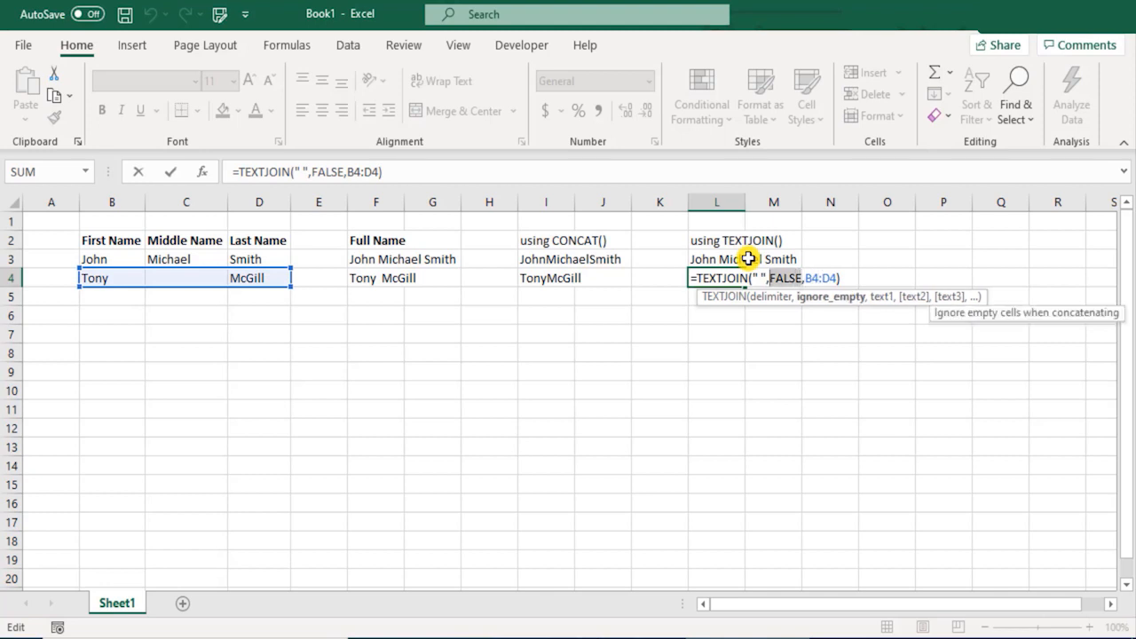
key("BackSpace")
key("Down")
key("Up")
key("Tab")
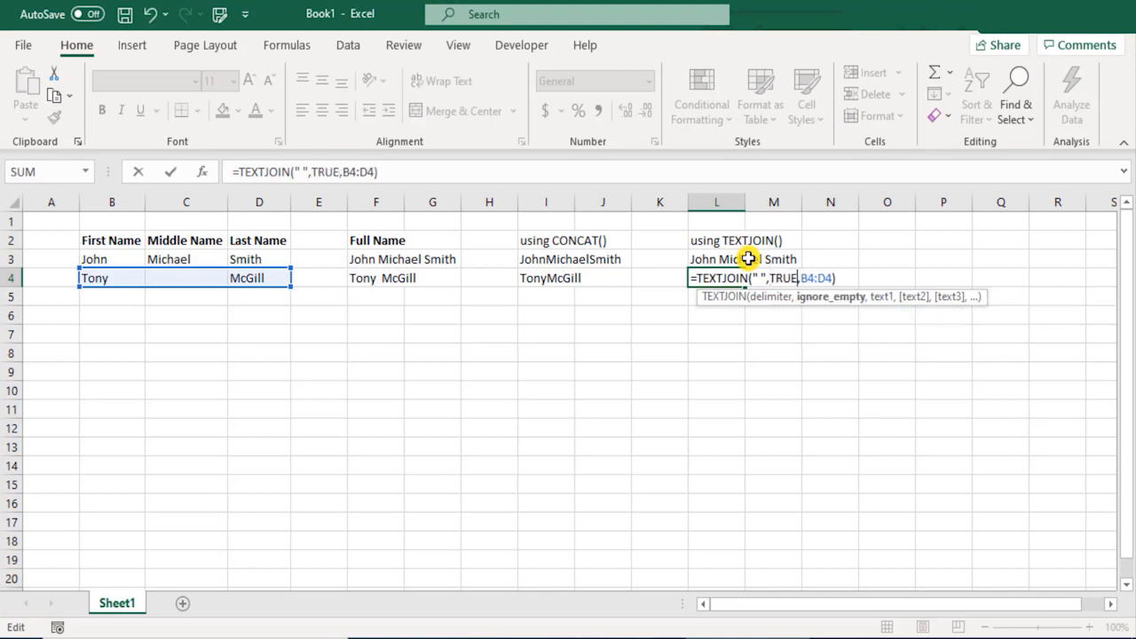
key("Return")
key("Up")
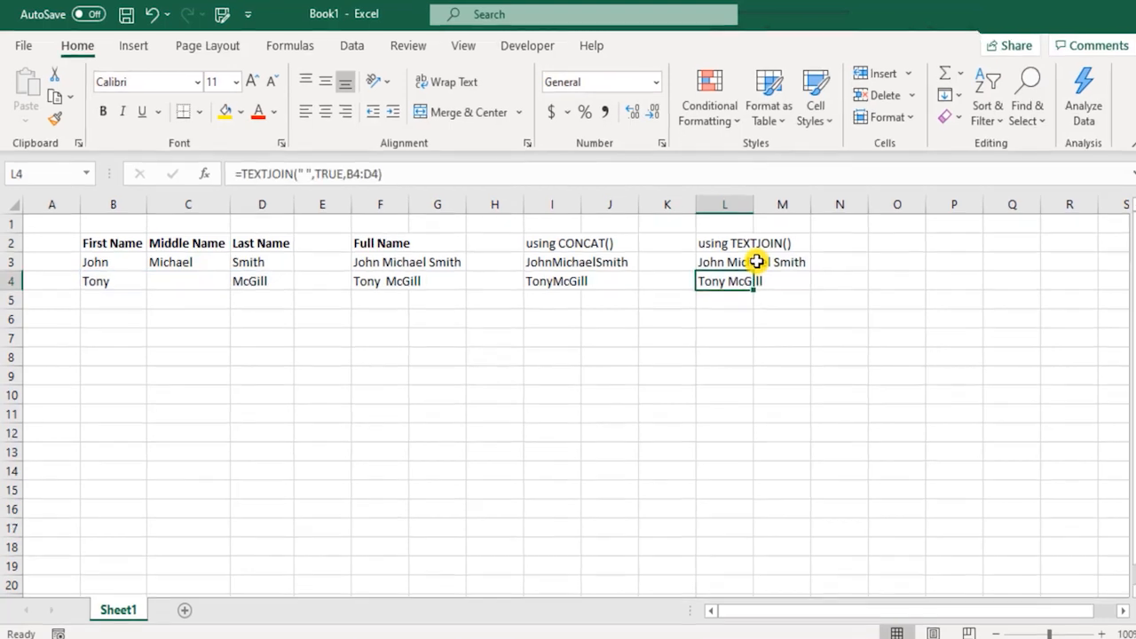
Step: Copy L3's TEXTJOIN formula into L4
left_click(852, 296)
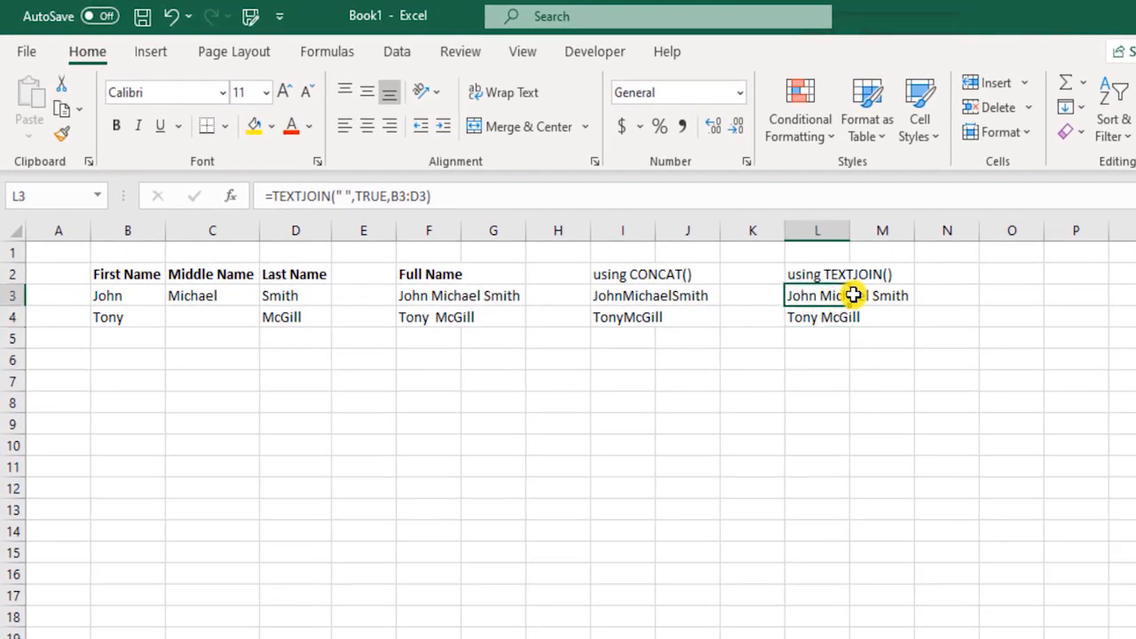
key("Down")
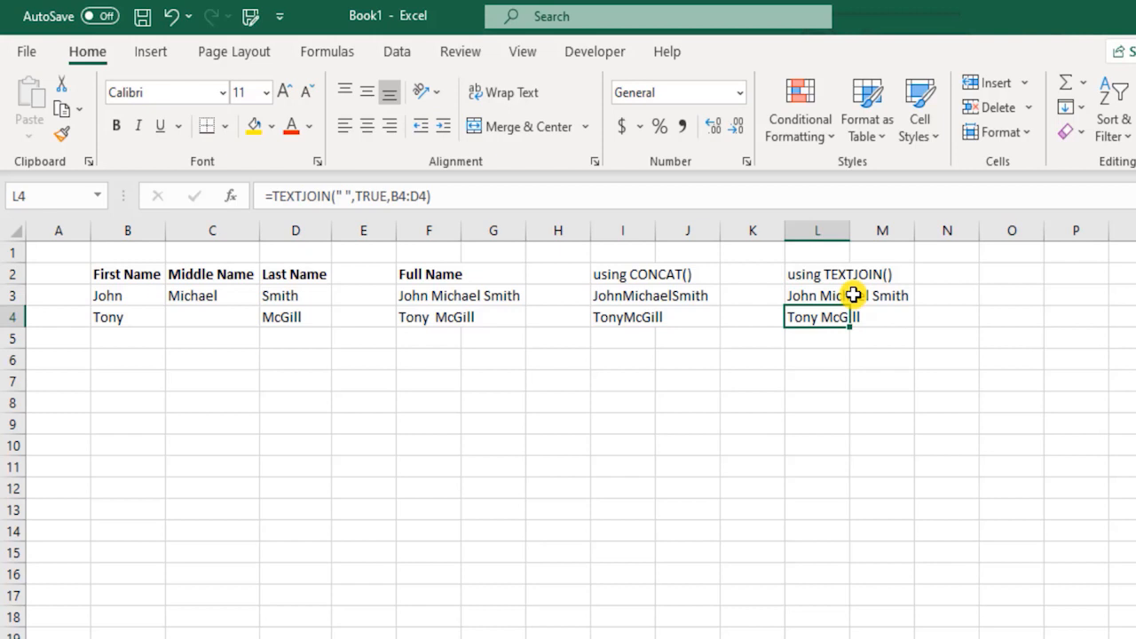
left_click(853, 295)
key("ctrl+c")
key("Down")
key("ctrl+v")
key("Escape")
Step: Enter K. as Tony's middle initial in C4 and compare the row 4 results
key("ctrl+Left")
key("ctrl+Left")
key("ctrl+Left")
key("ctrl+Left")
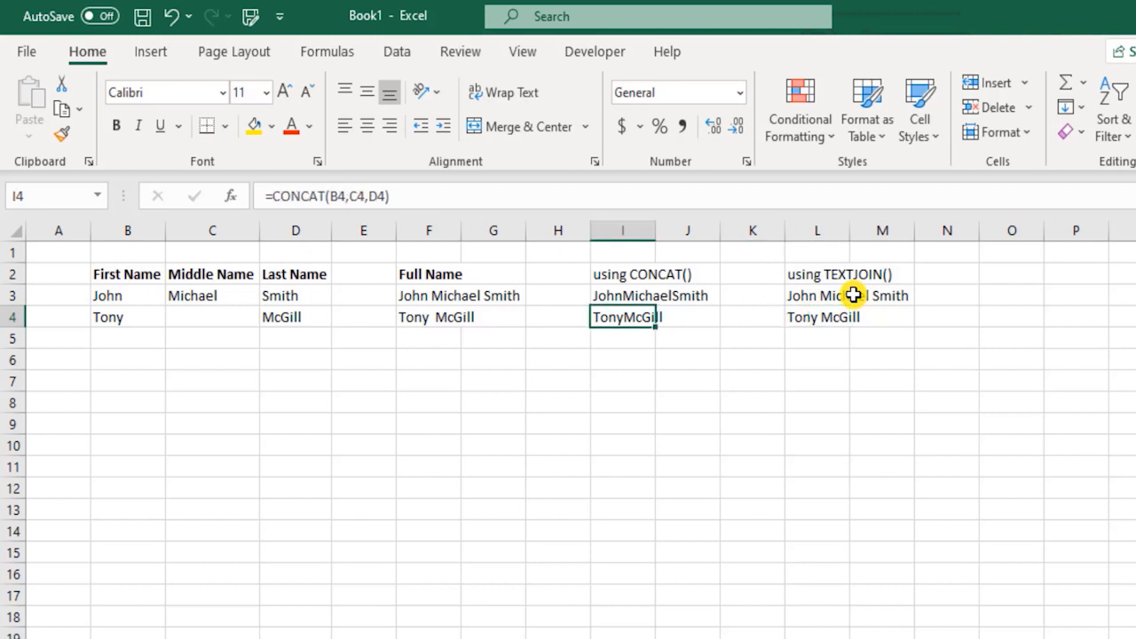
key("Right")
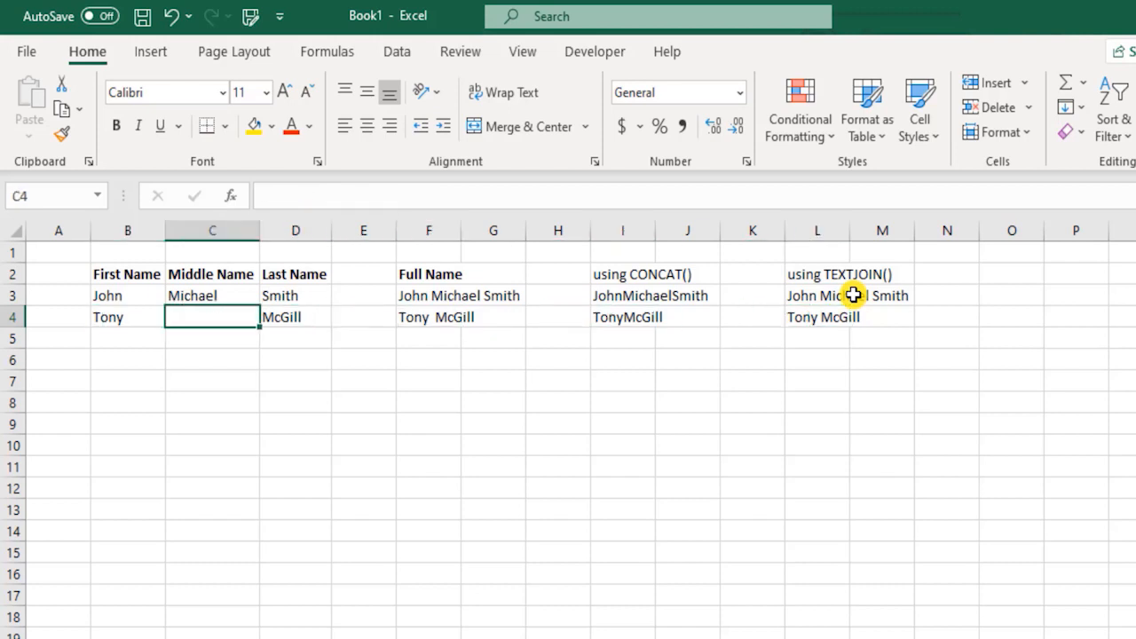
type("K.")
key("Return")
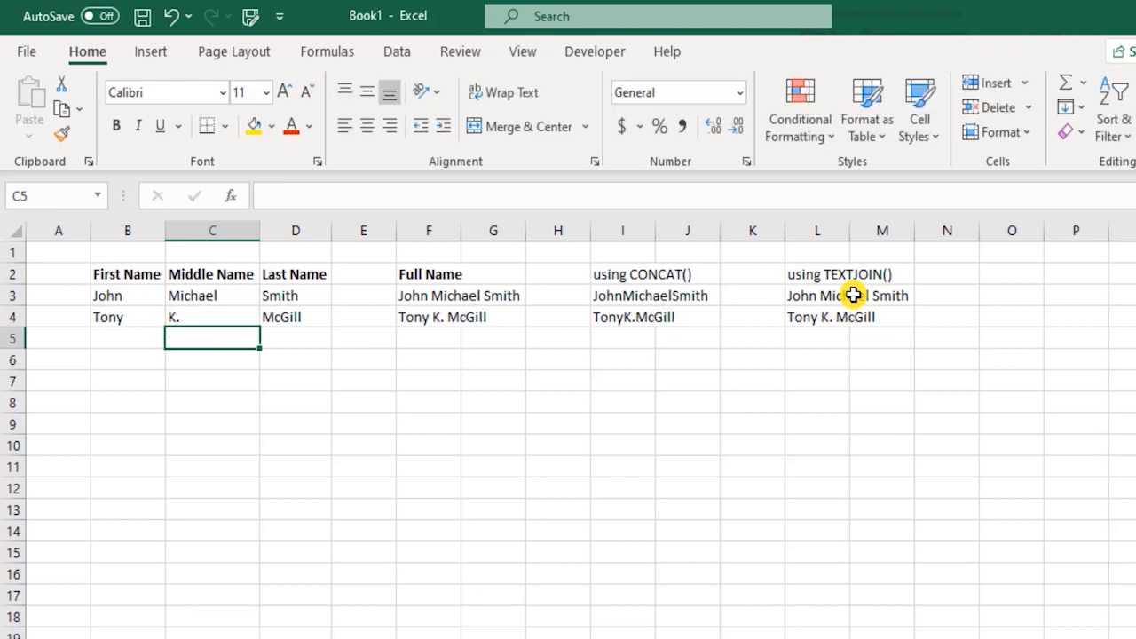
key("Up")
key("ctrl+Right")
key("ctrl+Right")
key("Home")
key("ctrl+Right")
key("ctrl+Right")
key("ctrl+Right")
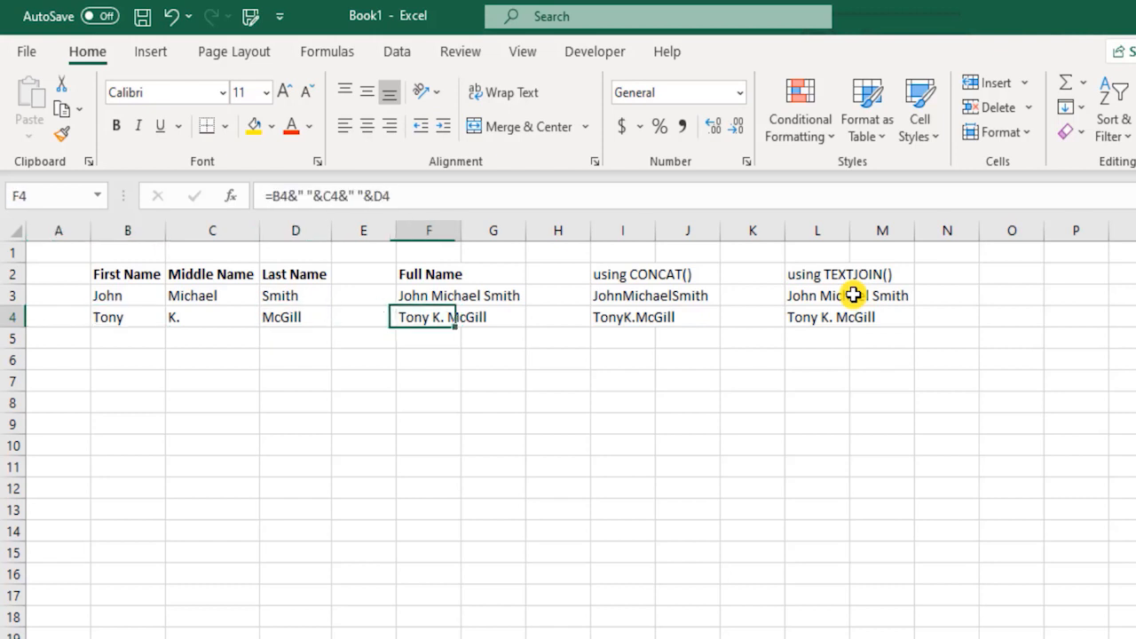
key("ctrl+Right")
key("ctrl+Right")
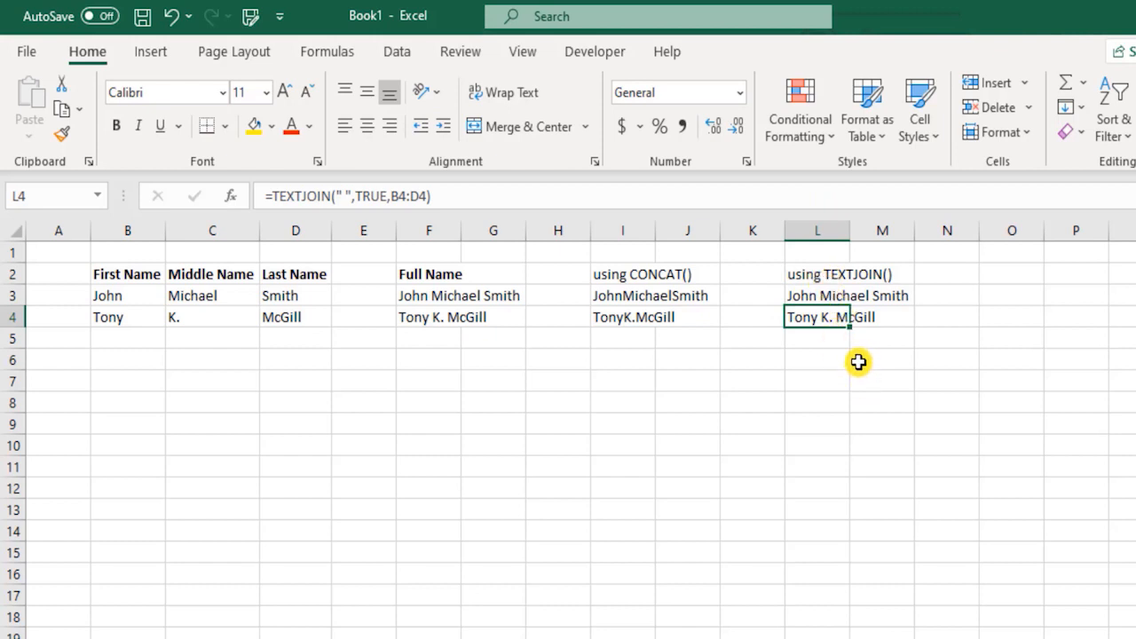
Step: Make the using TEXTJOIN() and using CONCAT() headings bold
left_click(831, 276)
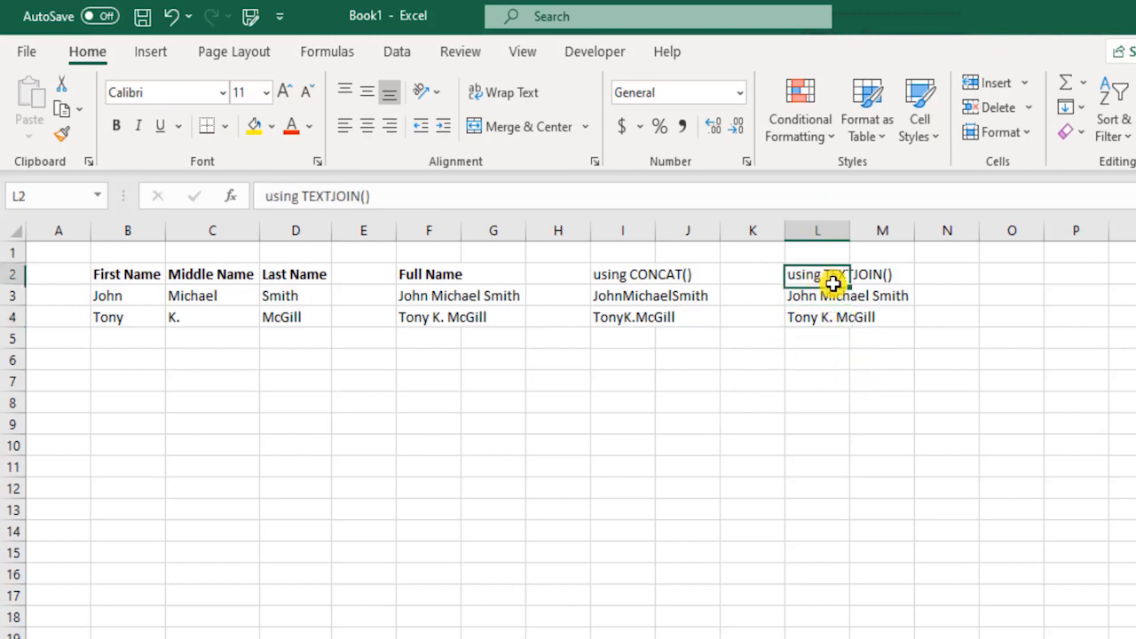
left_click(652, 275)
key("ctrl+b")
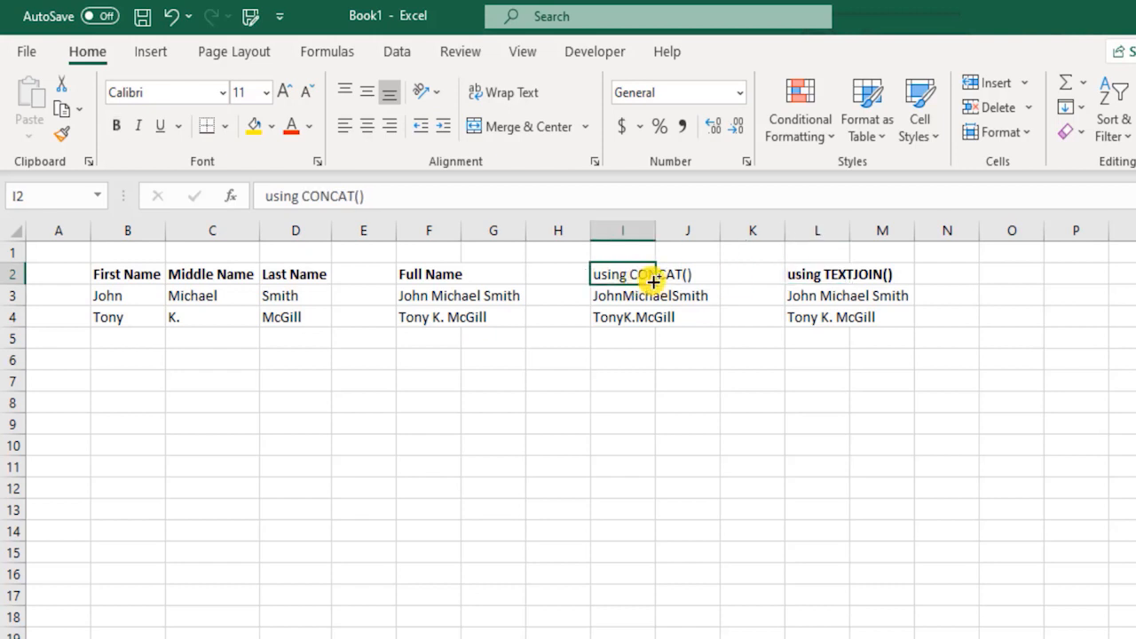
left_click(751, 402)
left_click(204, 362)
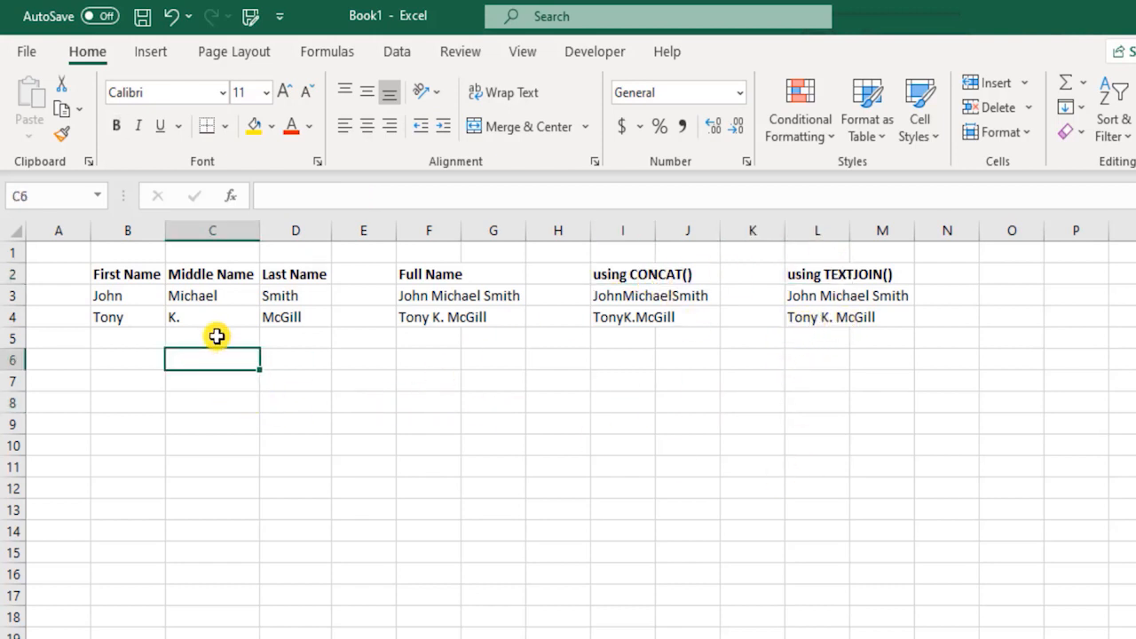
Step: Delete the K. initial from C4 so the middle name is blank again
left_click(240, 318)
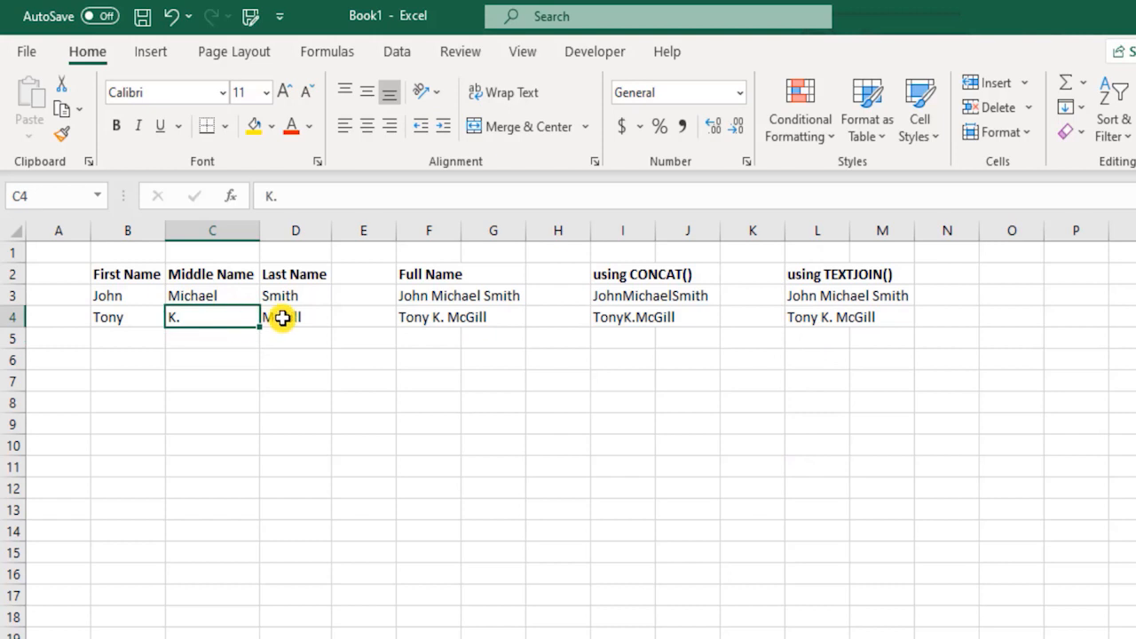
key("Delete")
key("Down")
key("Down")
key("Right")
key("Right")
key("Right")
key("Right")
key("Right")
key("Right")
key("Right")
key("Right")
key("Right")
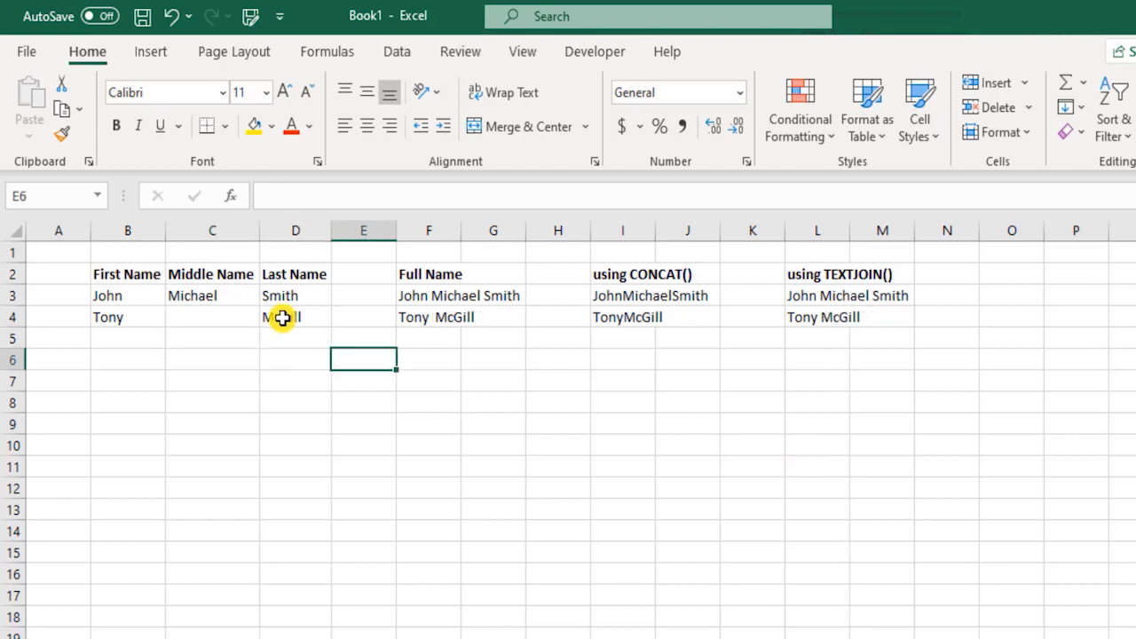
key("Up")
key("Up")
key("Up")
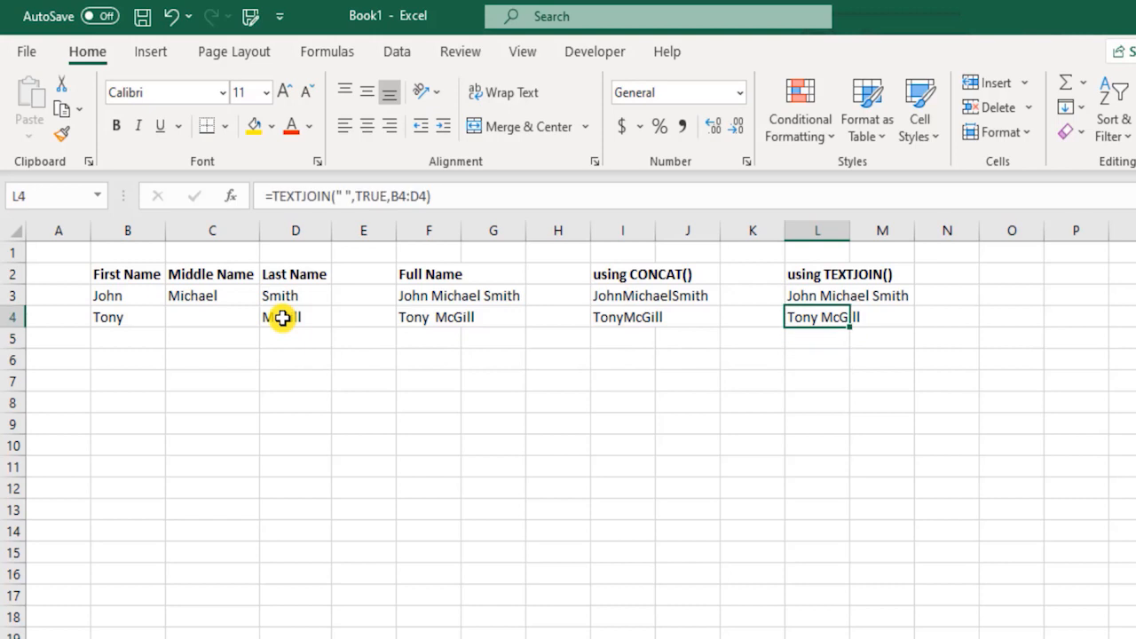
key("Right")
key("Right")
key("Right")
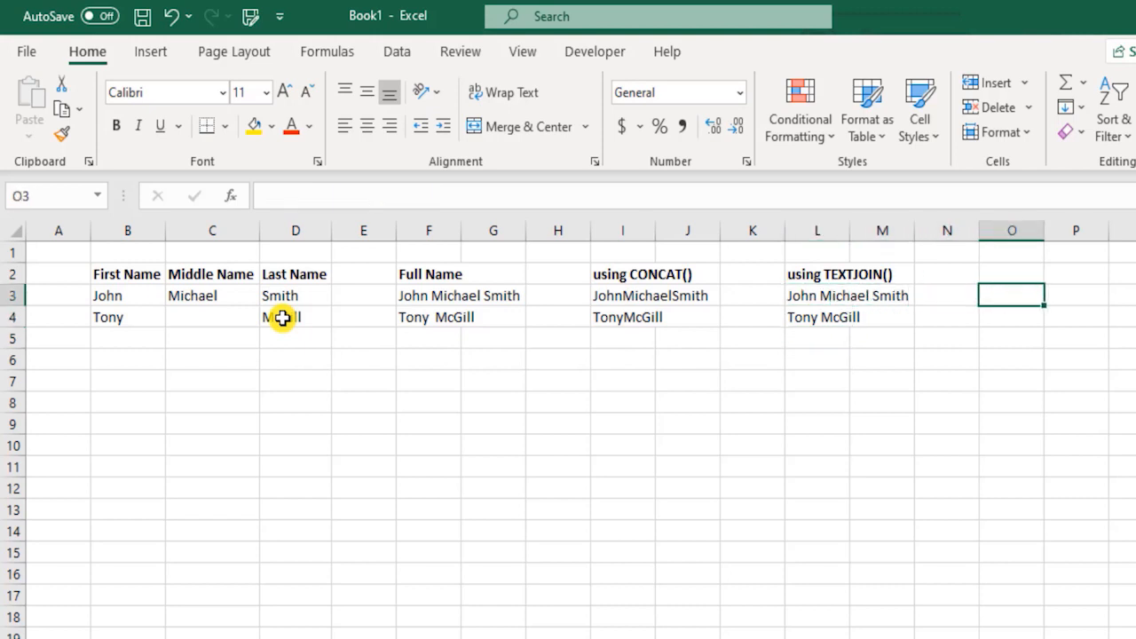
Step: Enter =LEN(L3) in O3, counting 18 characters for the TEXTJOIN name
type("=len")
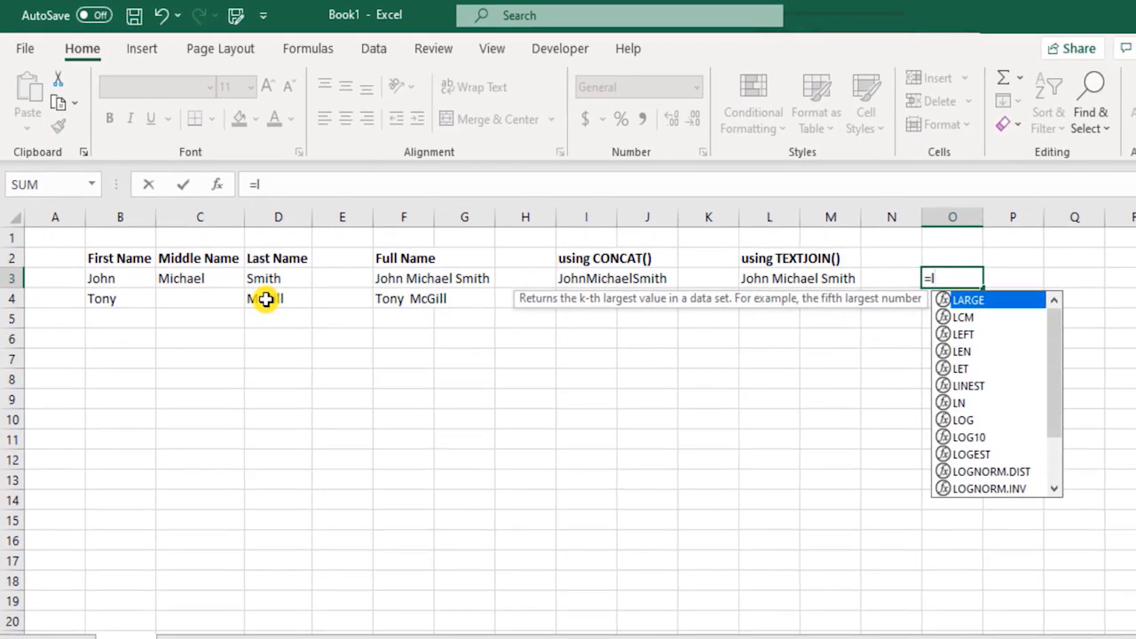
key("Tab")
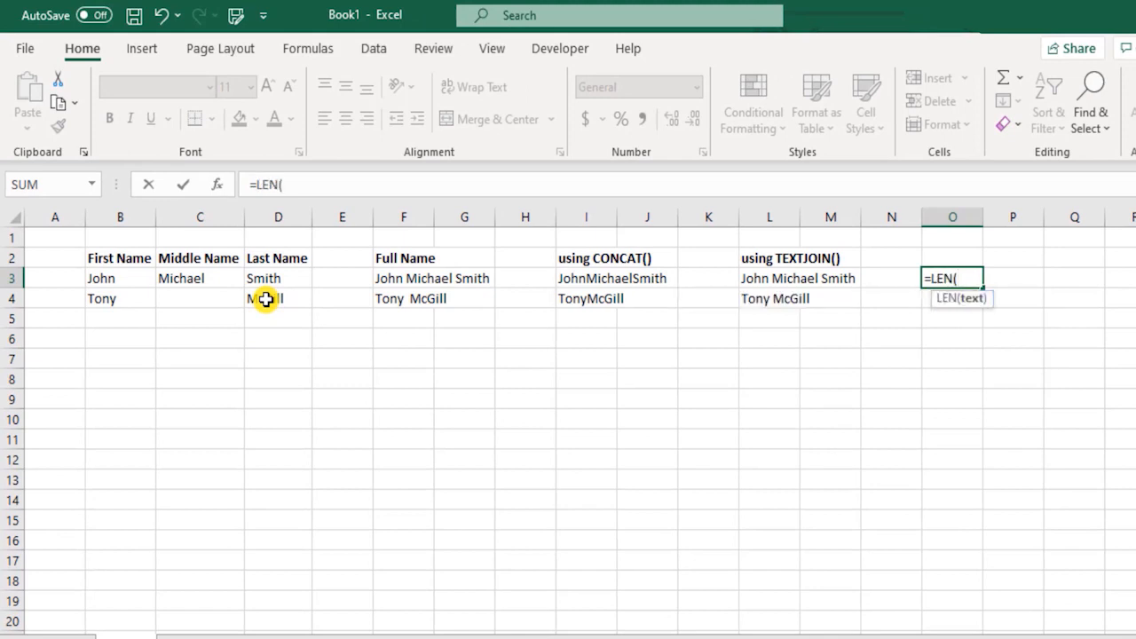
key("Left")
key("Left")
key("Left")
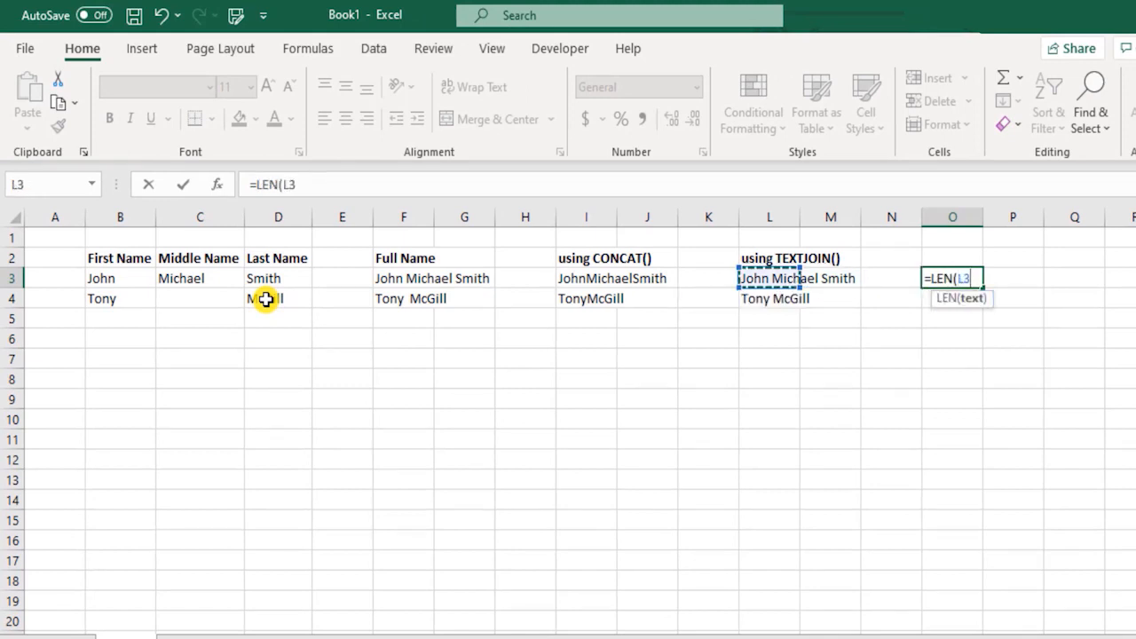
key("BackSpace")
key("BackSpace")
key("BackSpace")
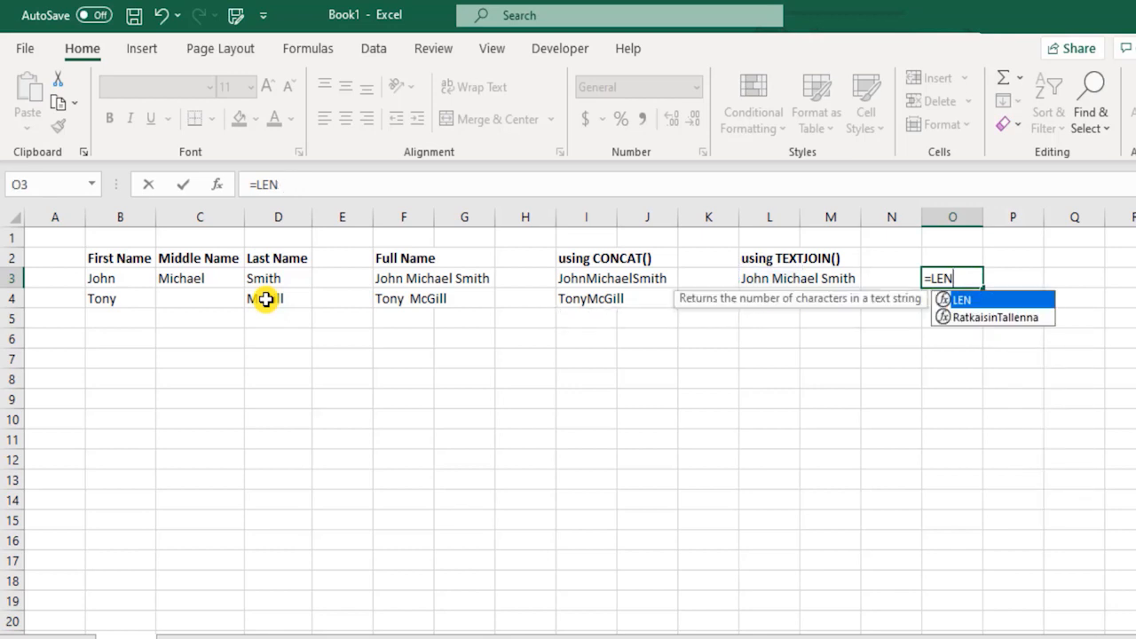
type("(")
key("Left")
key("Left")
key("Left")
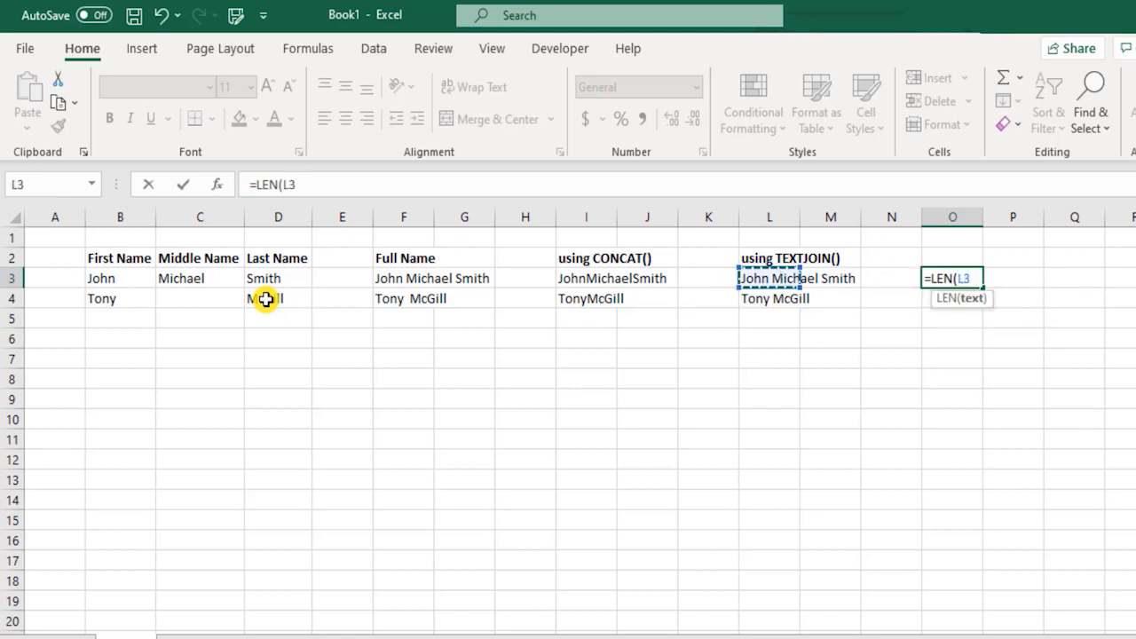
type(")")
key("Return")
key("Up")
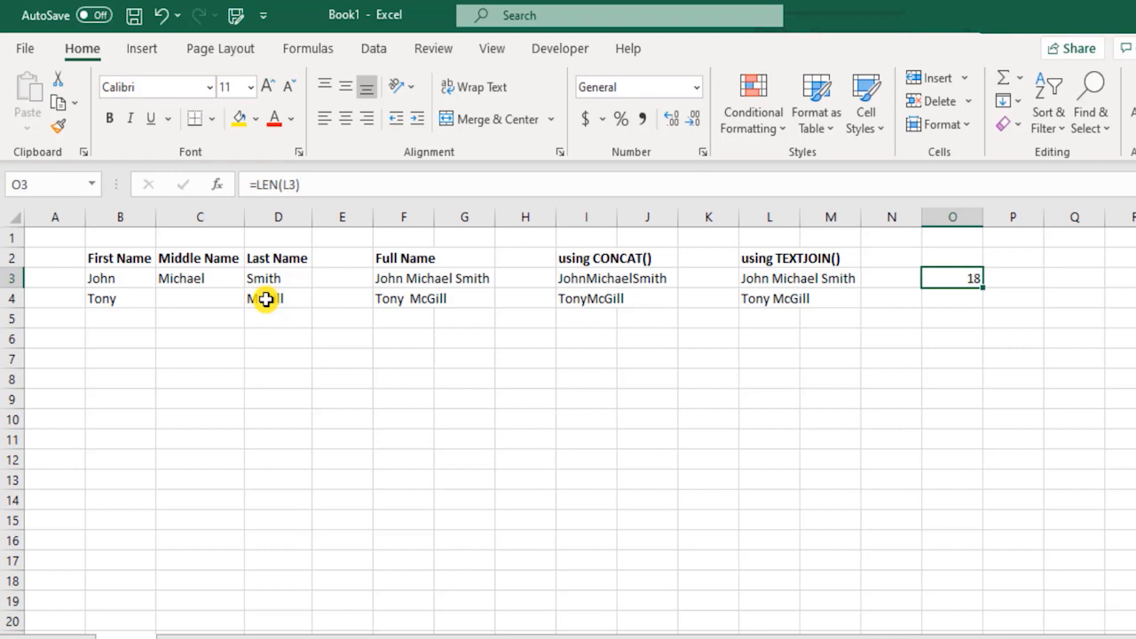
Step: Enter =LEN(I3) in Q3, counting 16 characters for the CONCAT name
key("Right")
key("Right")
type("=len")
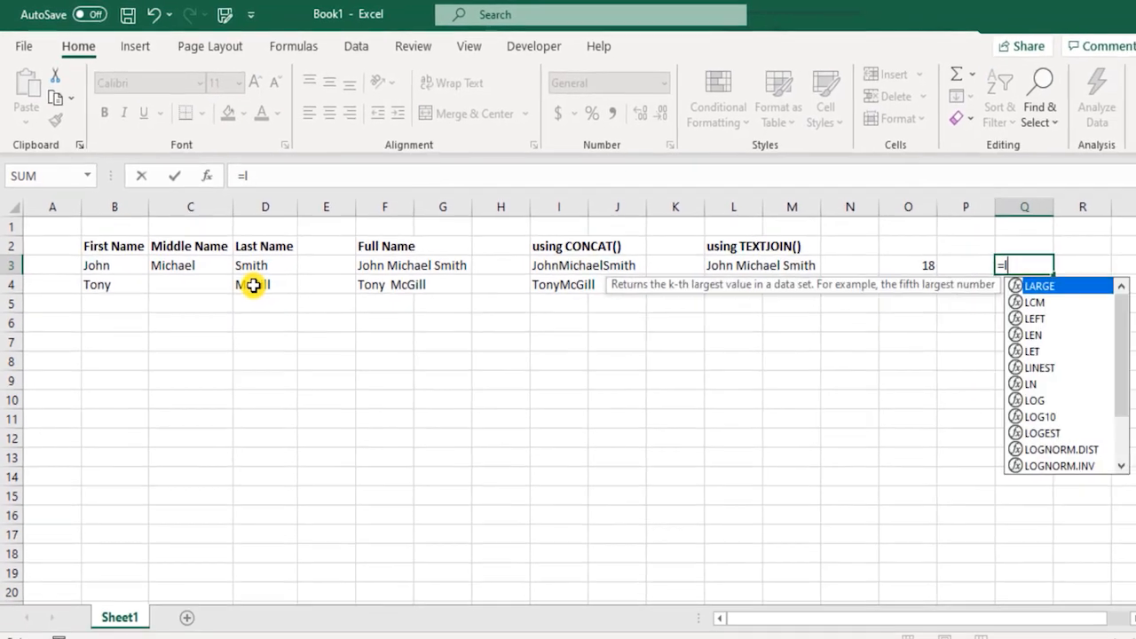
key("Tab")
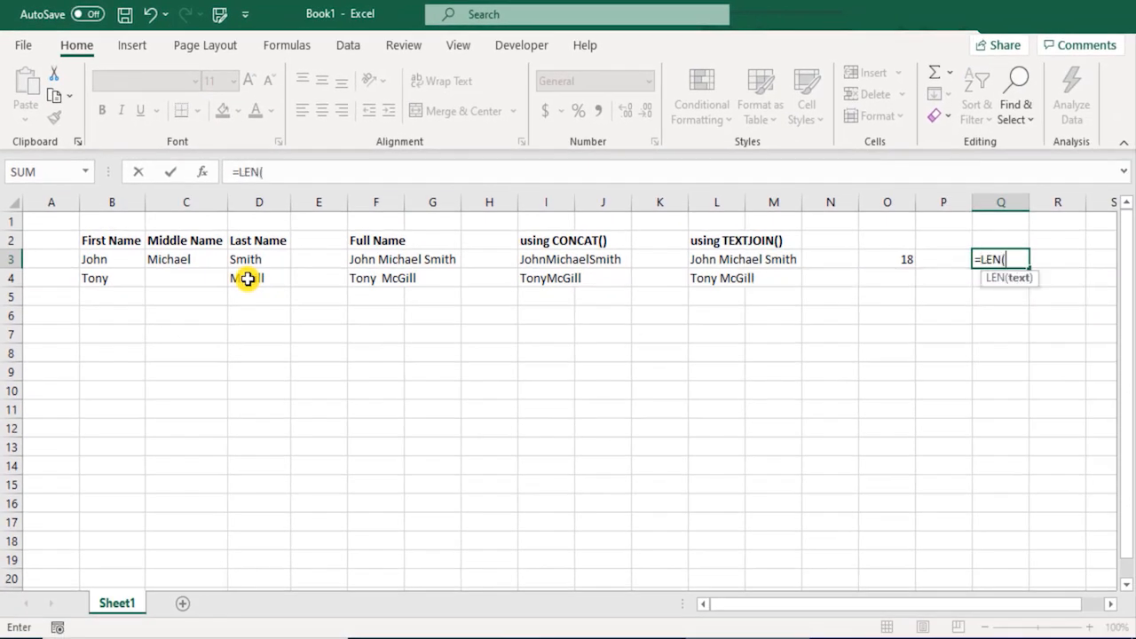
key("Left")
key("Left")
key("Left")
key("Left")
key("Left")
key("Left")
key("Left")
key("Left")
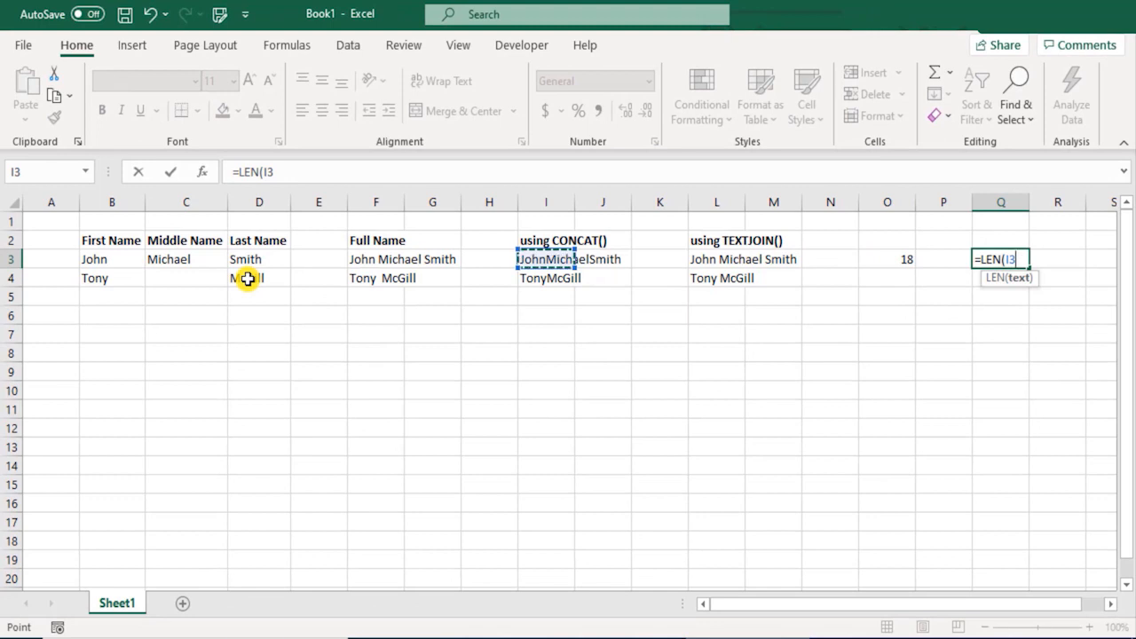
type(")")
key("Return")
key("Up")
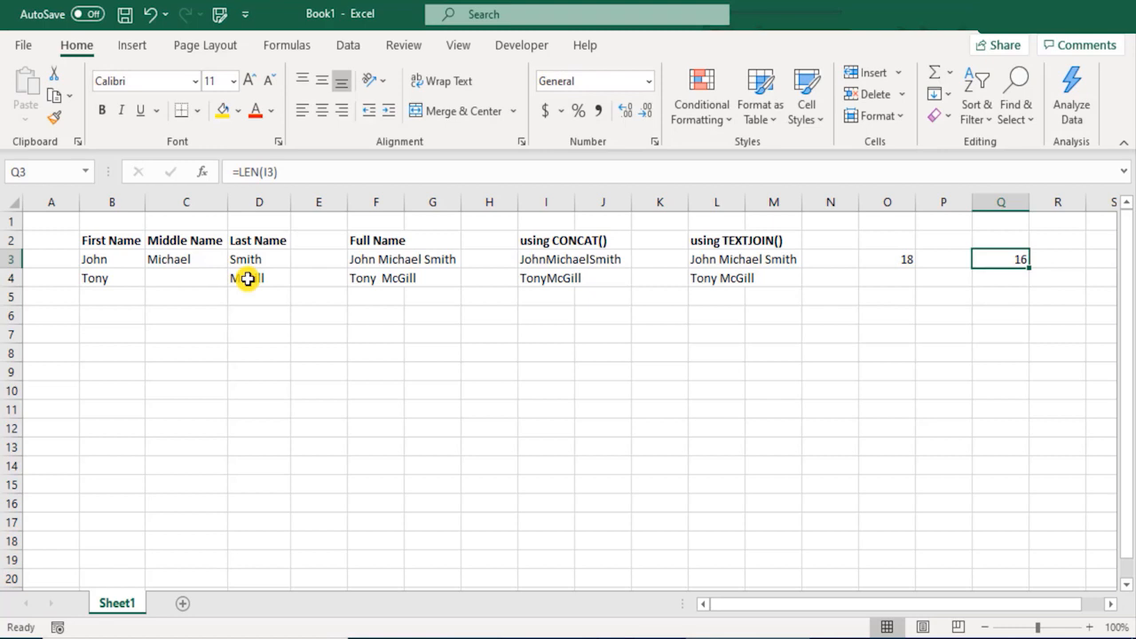
key("Left")
key("Left")
key("Down")
key("Up")
key("Up")
Step: Type the heading LEN() in O2
type("LEN()")
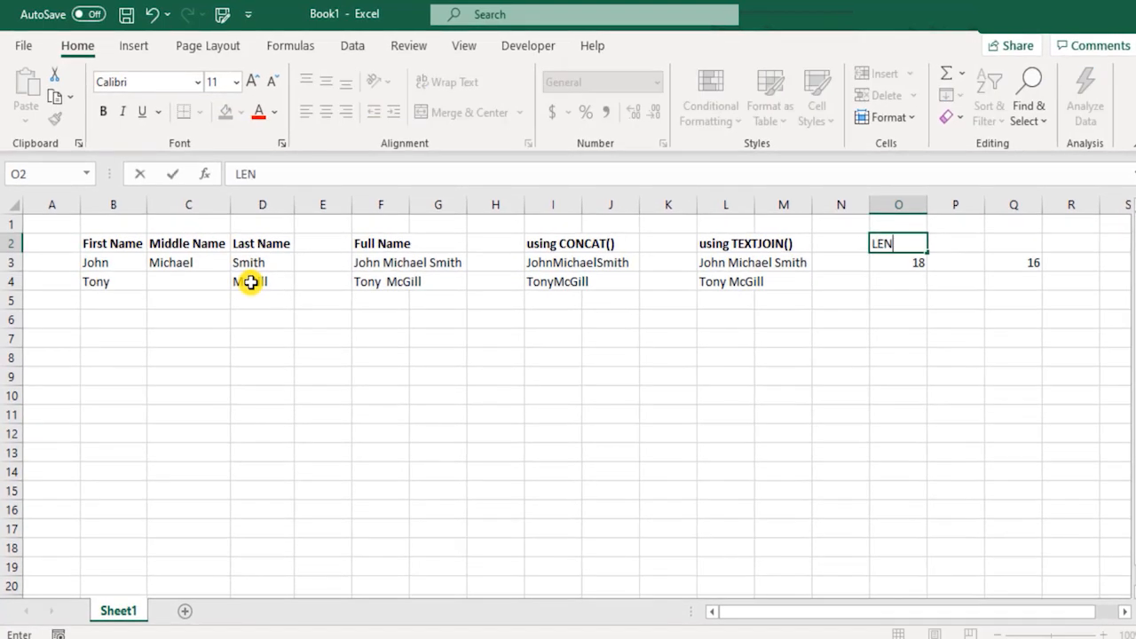
key("Return")
key("Down")
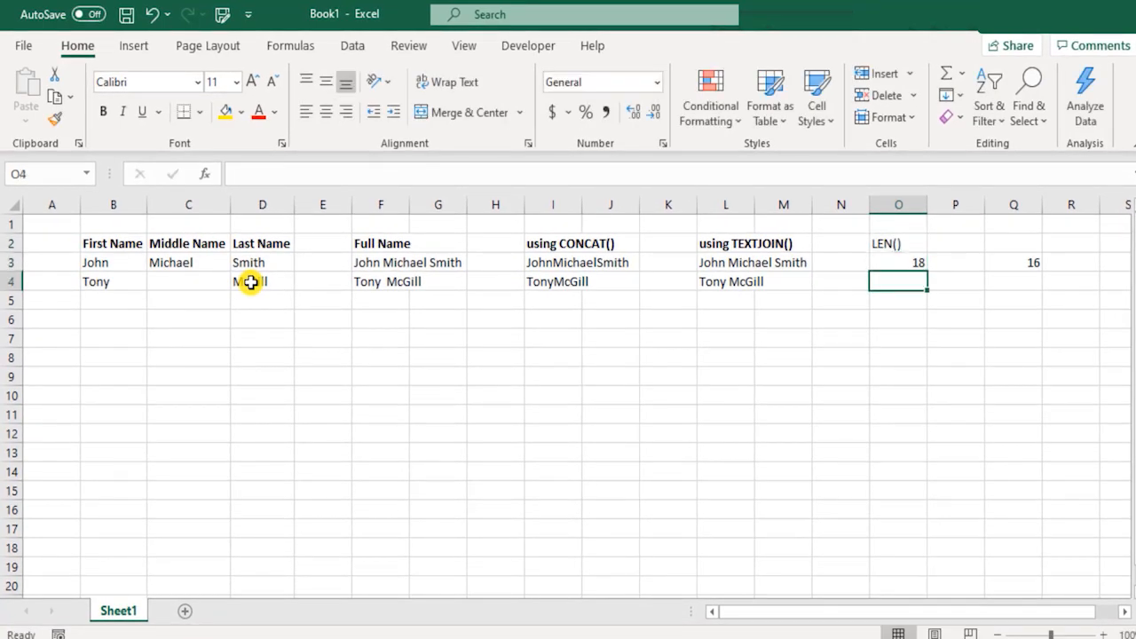
type("=le")
key("Tab")
key("Left")
key("Left")
key("Left")
key("Left")
key("Right")
type(")")
key("Return")
key("Up")
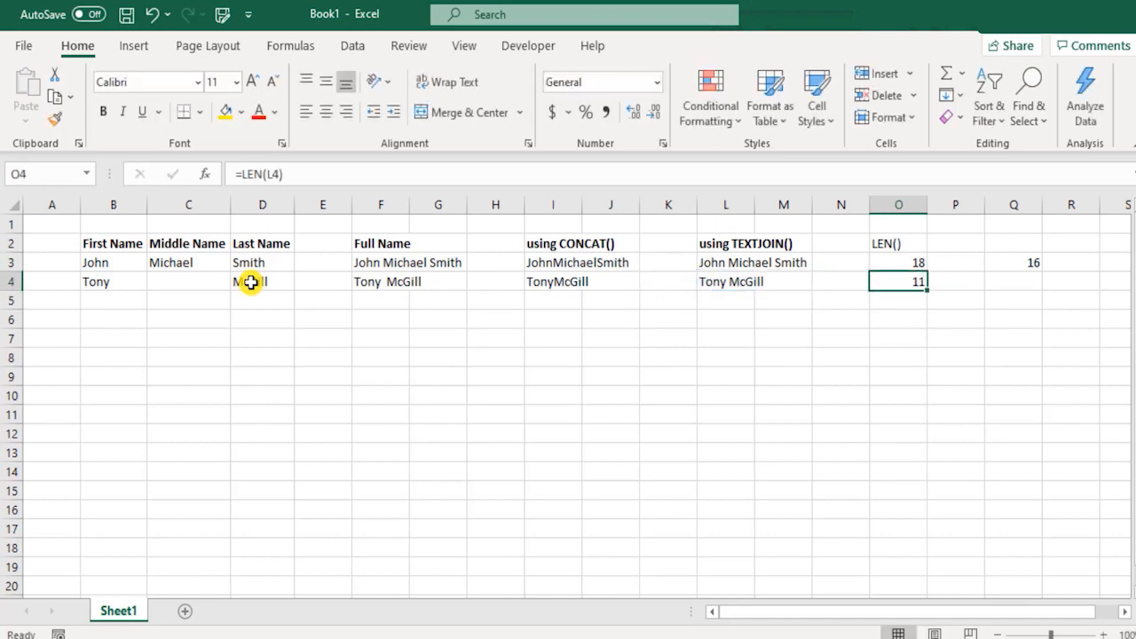